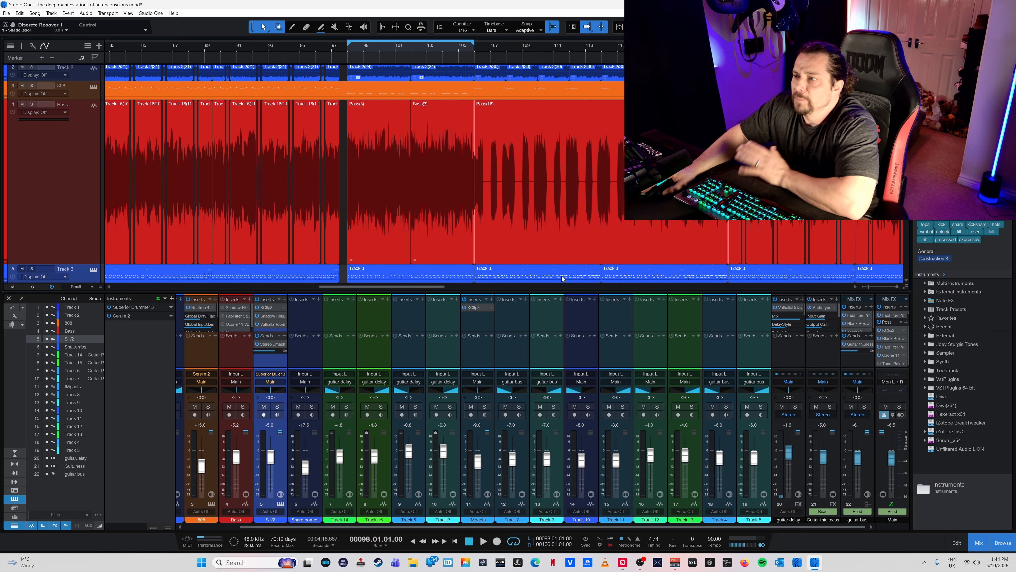
- Solo the Bass channel in the mixer and play a short section of it from bar 98
drag(566, 293, 573, 291)
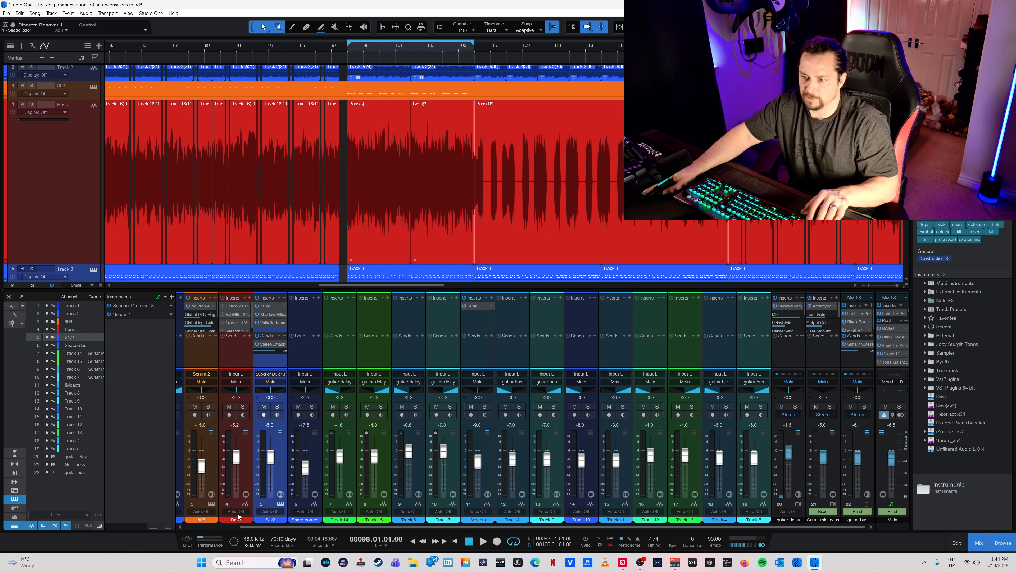
click(242, 406)
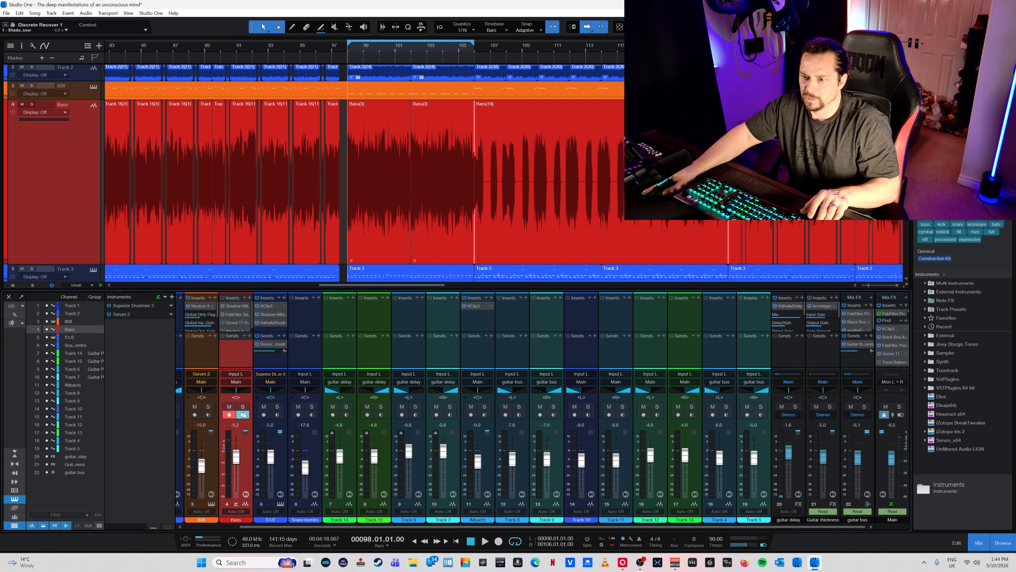
click(233, 415)
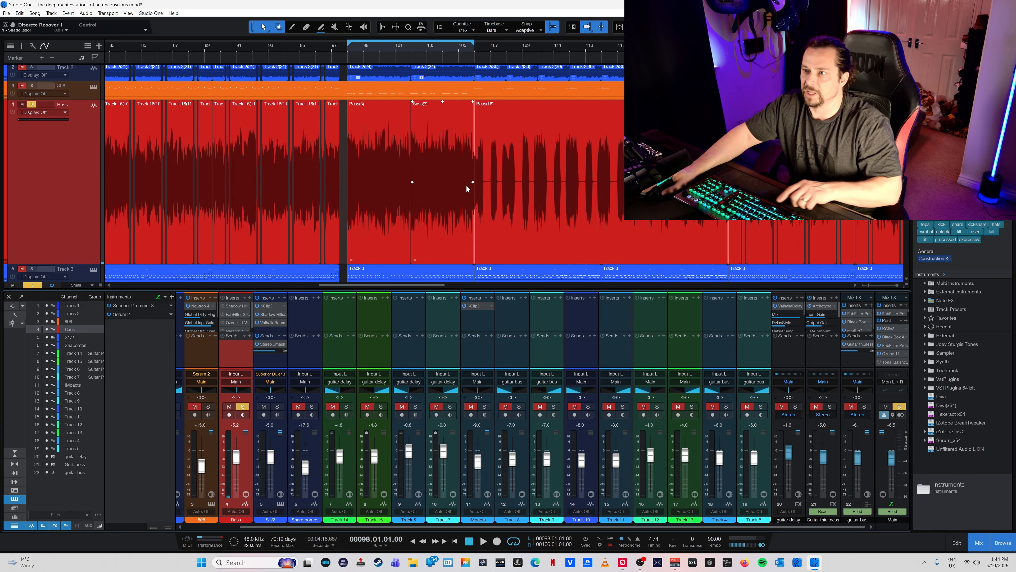
key(space)
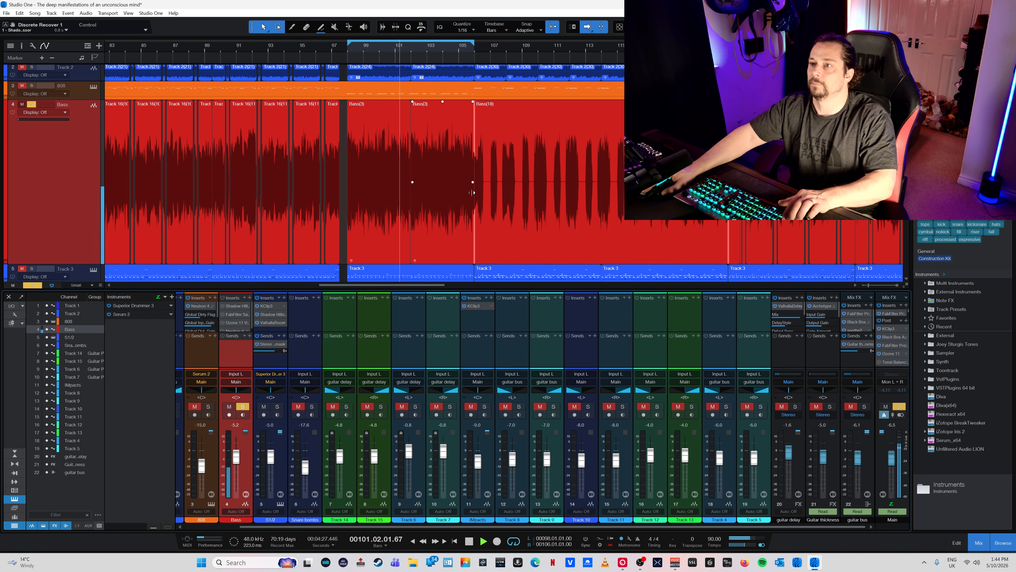
key(space)
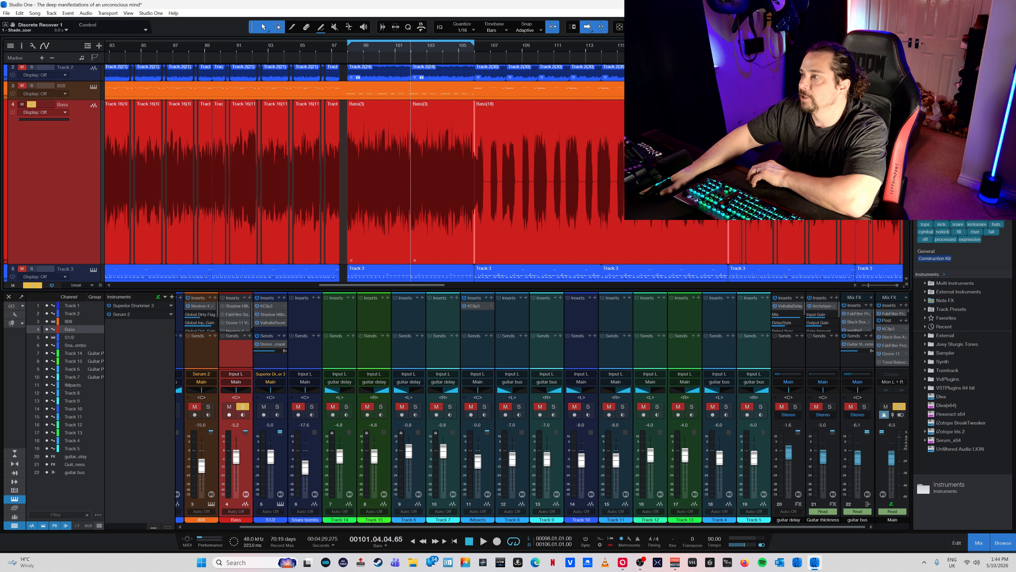
scroll(396, 143, down, 3)
scroll(396, 143, up, 2)
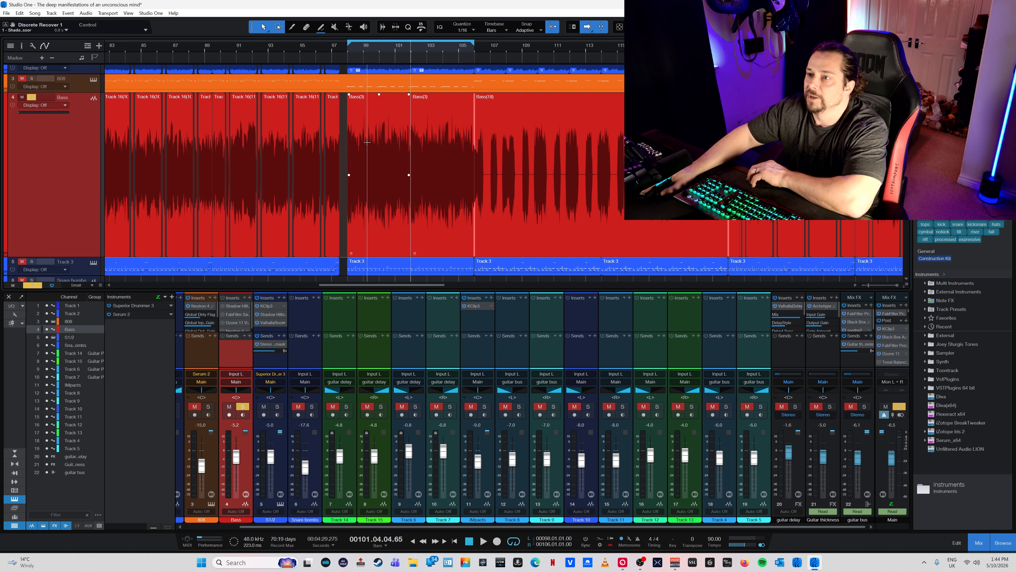
drag(359, 148, 363, 147)
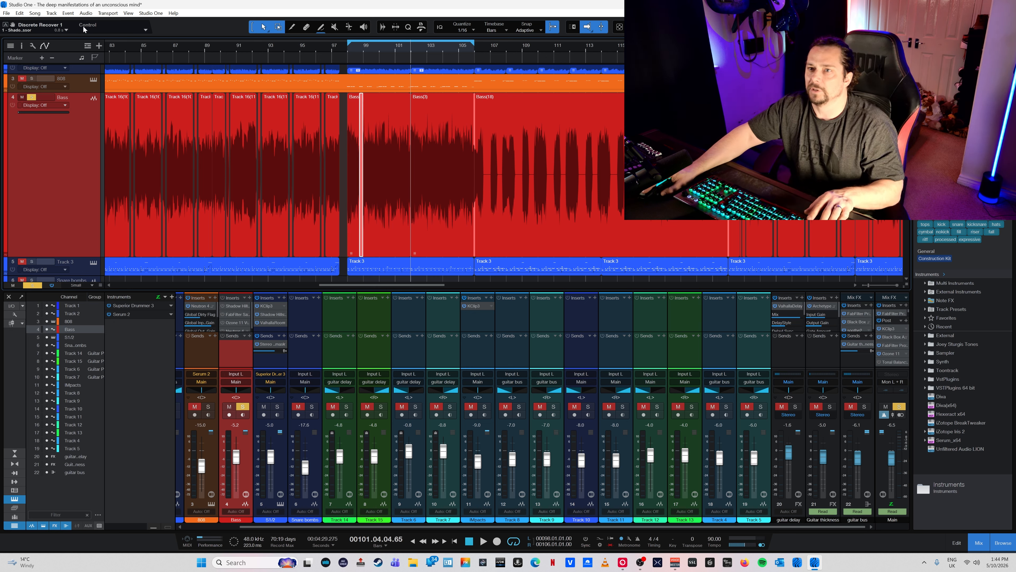
click(19, 13)
click(40, 22)
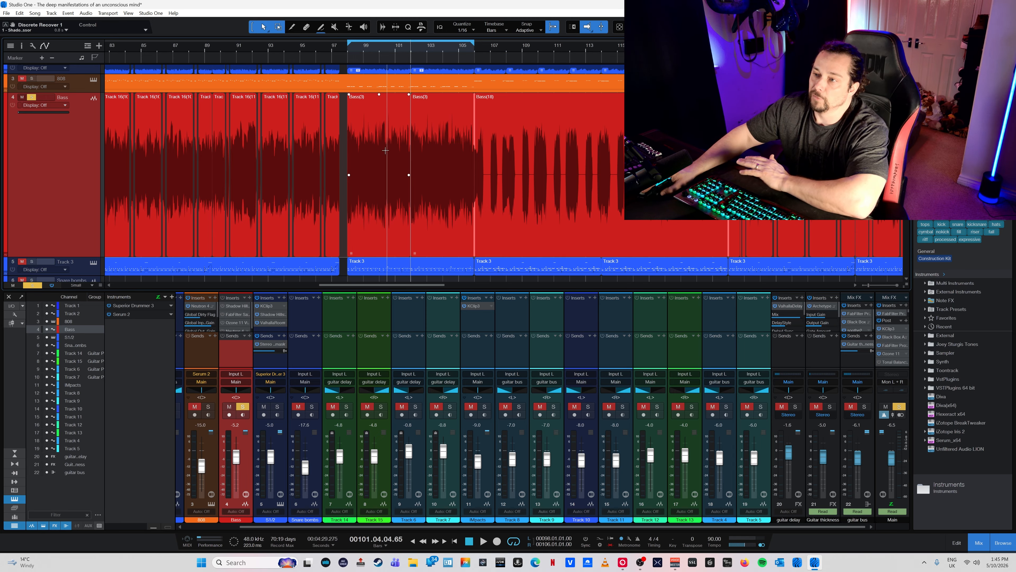
click(386, 138)
click(386, 136)
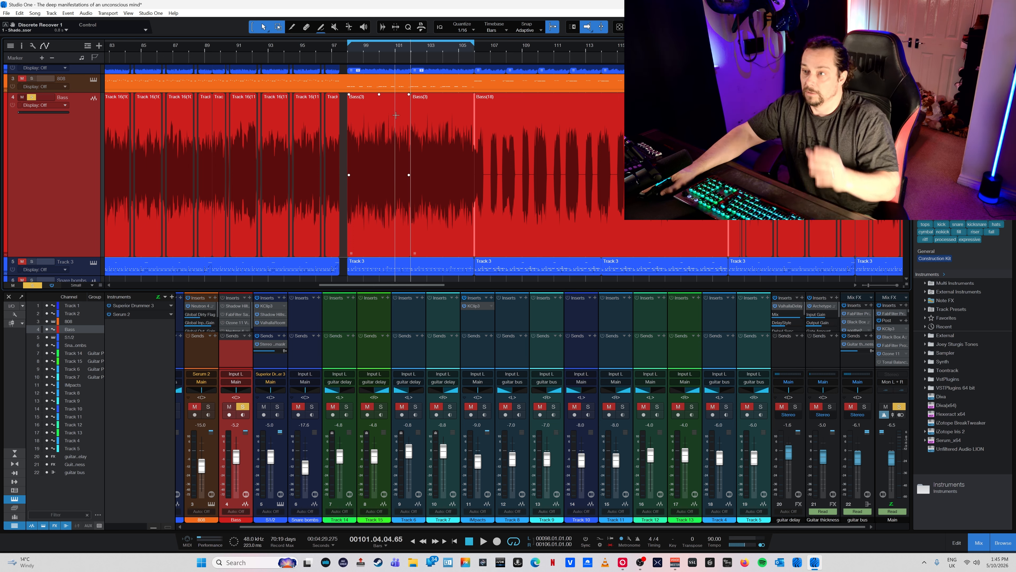
- Open the Shadow Hills Mastering Compressor from the Bass channel's inserts and move its window clear of the webcam area
click(242, 306)
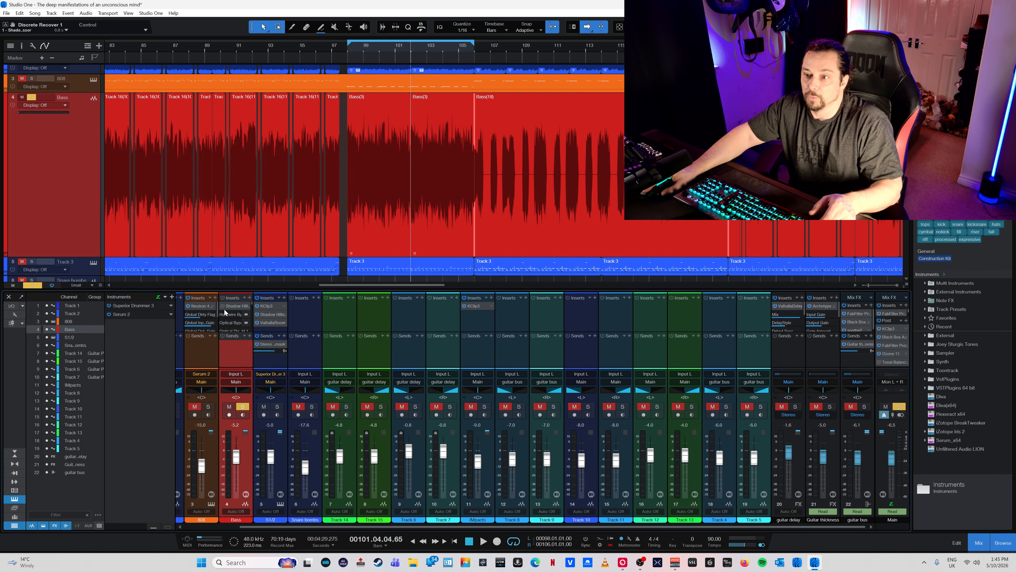
double_click(235, 306)
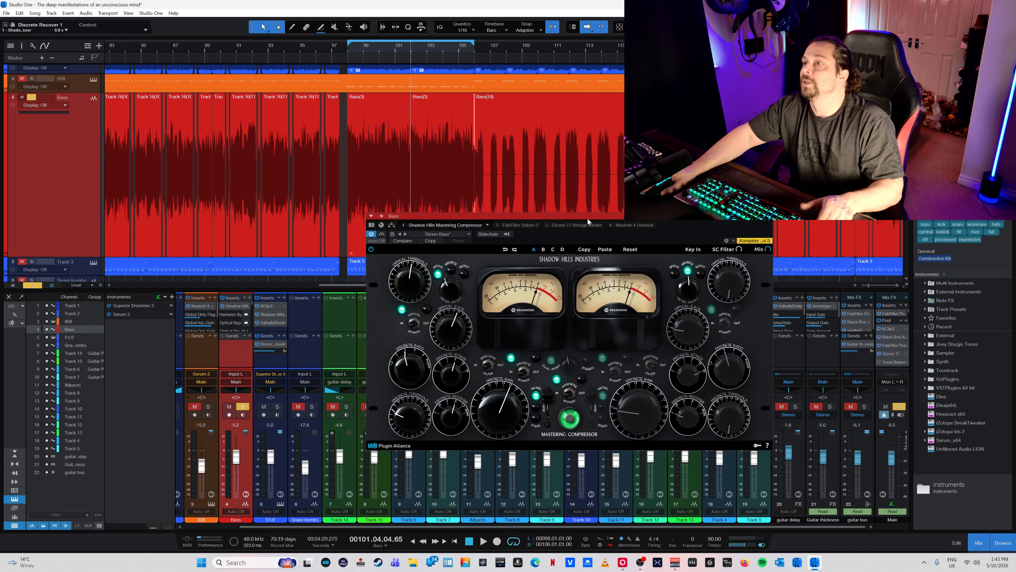
drag(600, 221, 640, 198)
drag(571, 203, 548, 209)
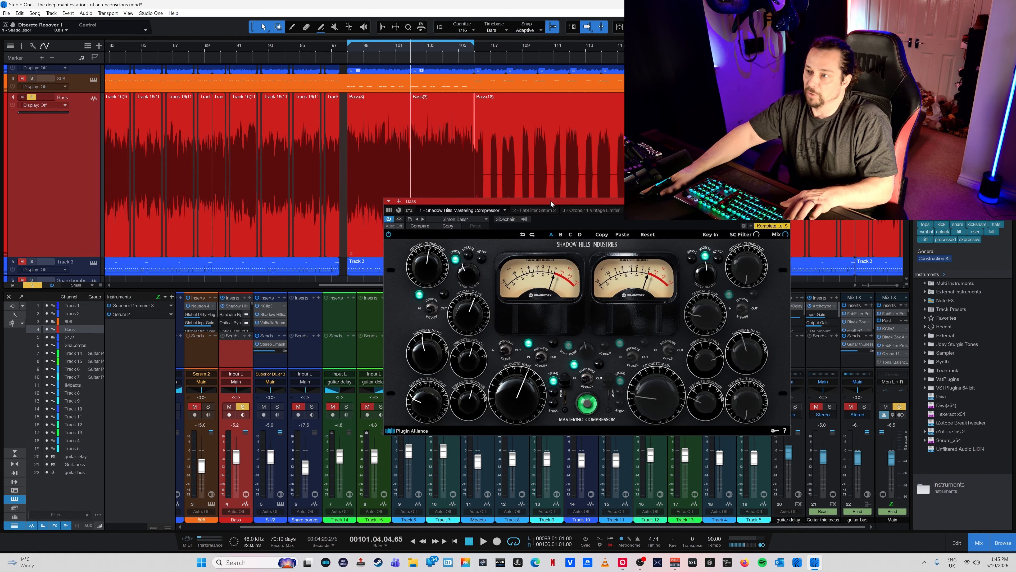
- Return the playhead to bar 98, bypass the Shadow Hills compressor on the bass and re-enable it
click(348, 51)
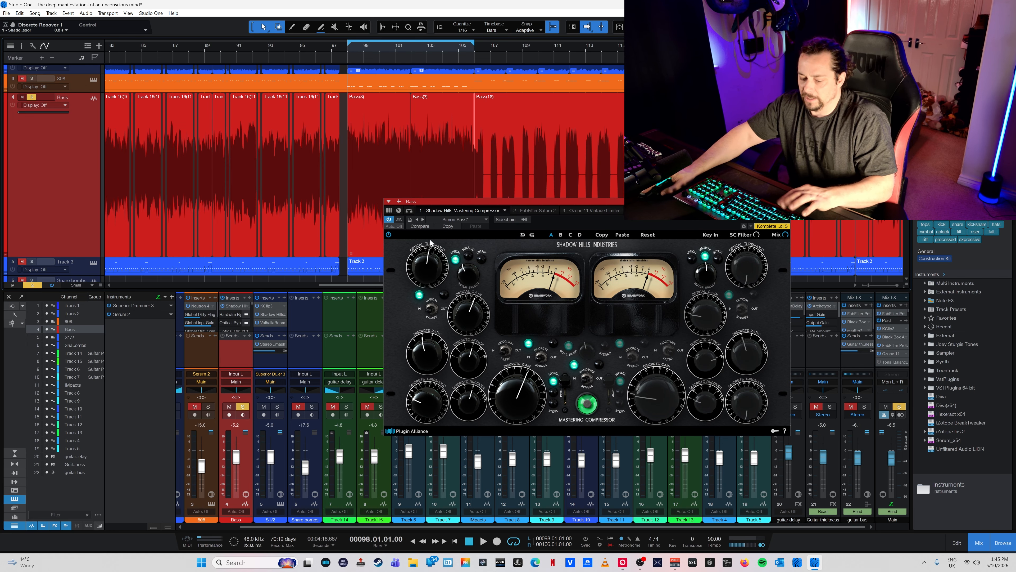
click(388, 219)
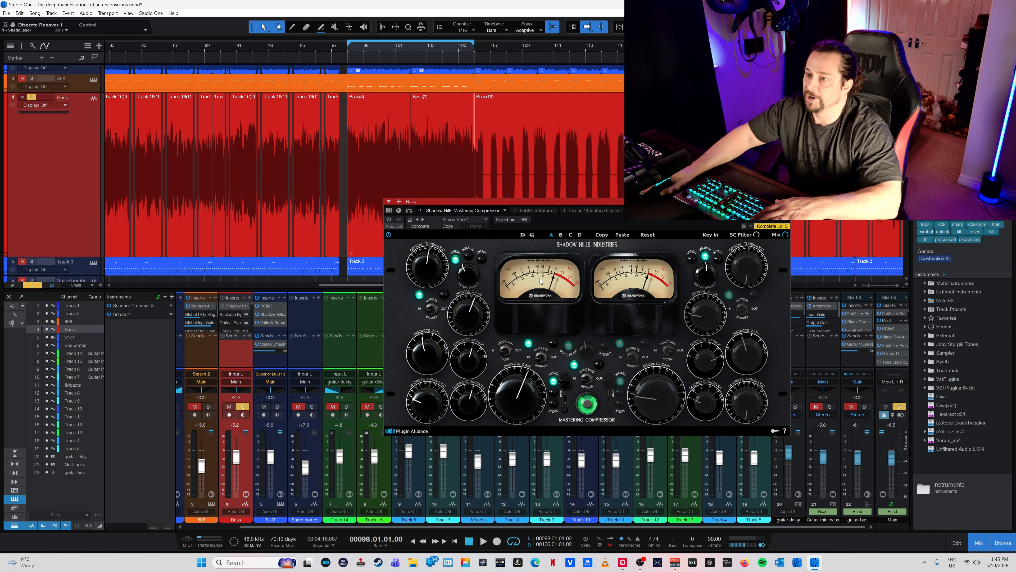
click(388, 220)
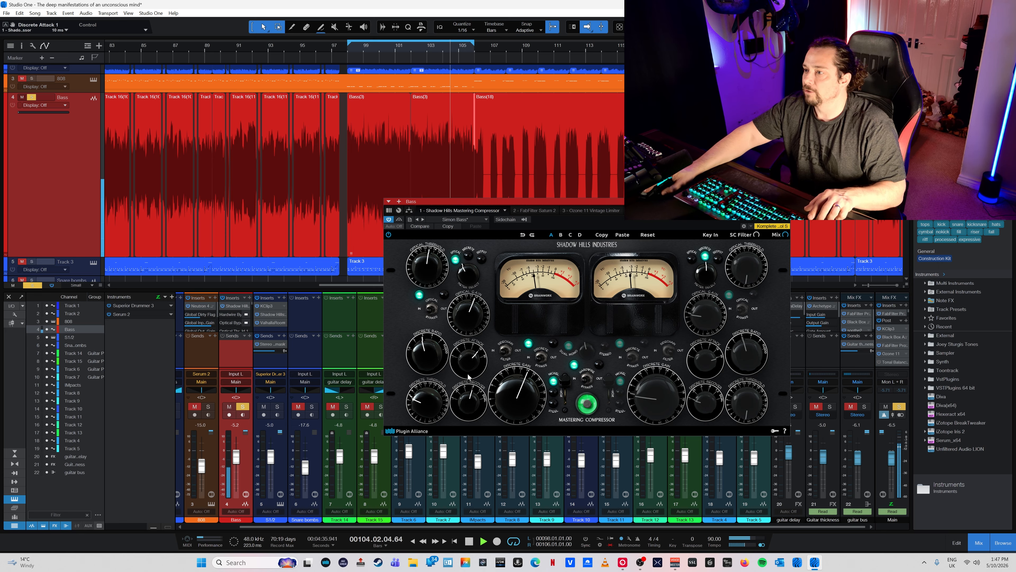
- Audition the compressor's discrete attack and several discrete recover settings during bass playback, settling on a recover of 0.8 s, and stop playback
drag(469, 358, 481, 346)
click(474, 345)
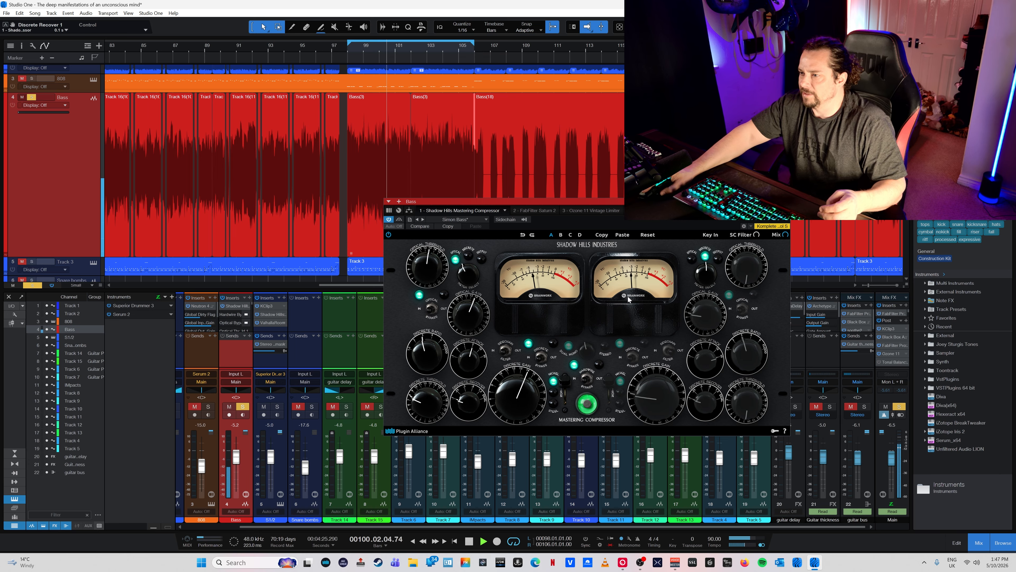
drag(484, 371, 489, 352)
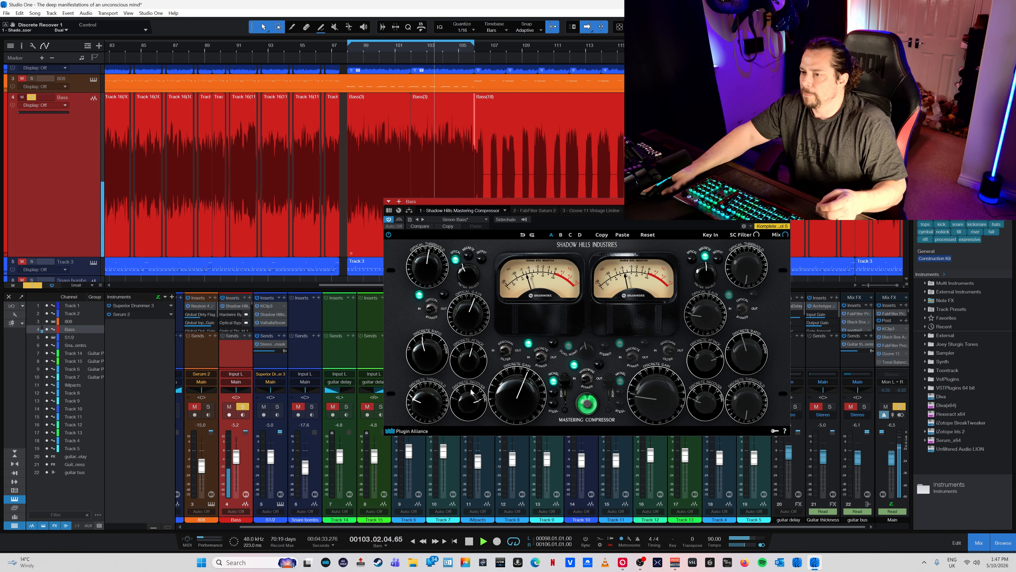
drag(472, 391, 469, 405)
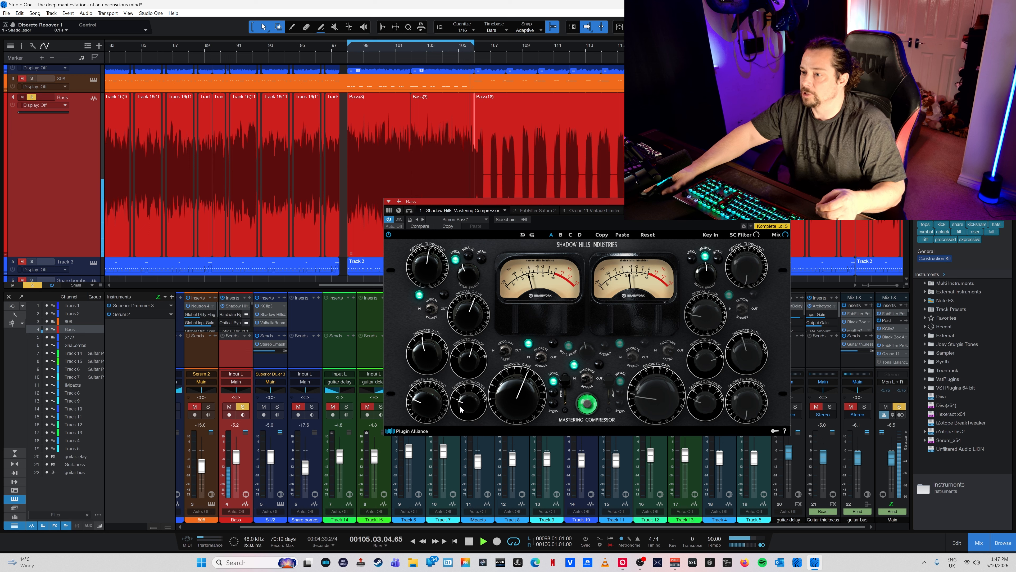
drag(461, 406, 465, 394)
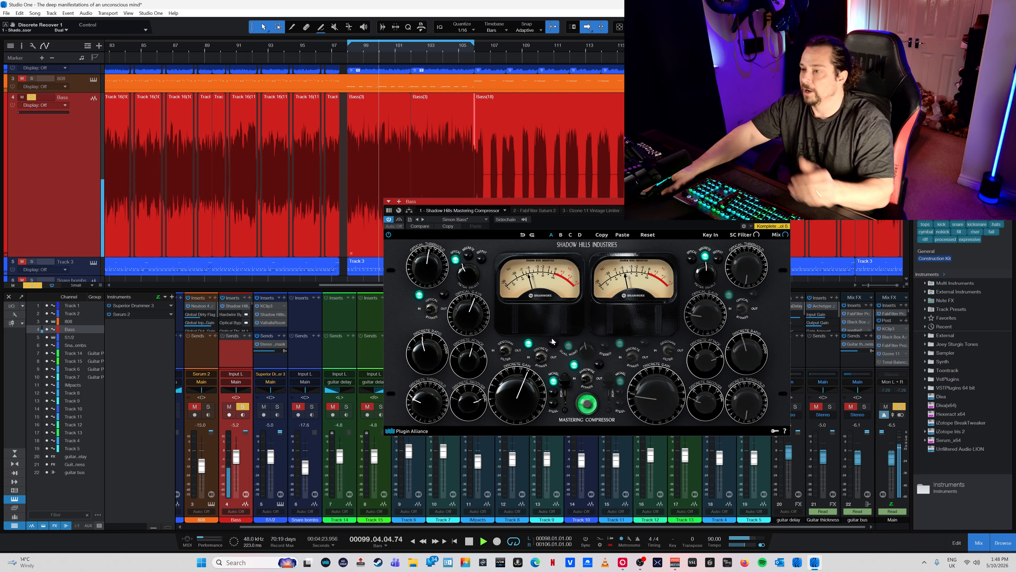
mouse_move(471, 408)
mouse_down()
mouse_move(463, 427)
mouse_move(476, 402)
mouse_up()
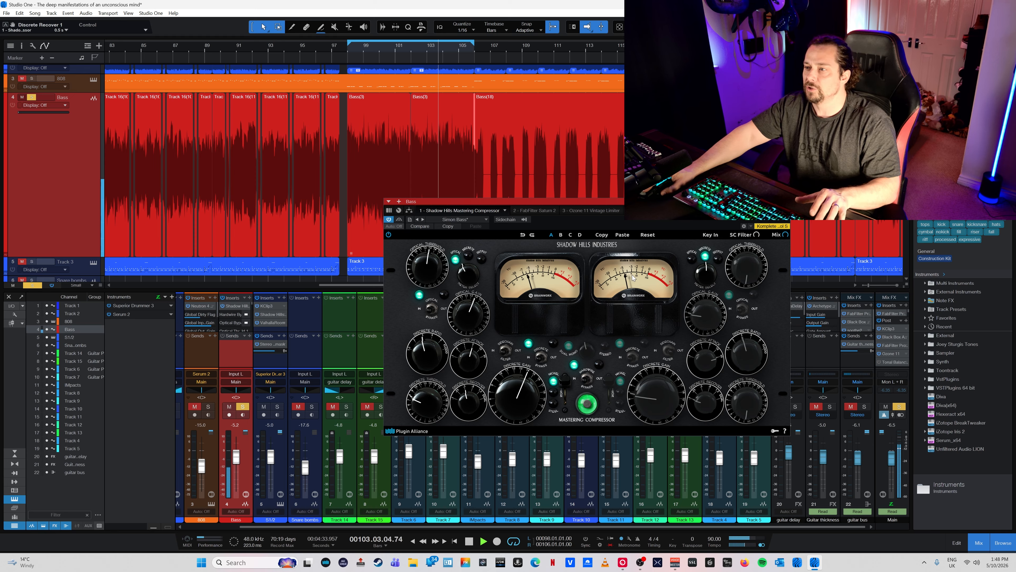
drag(468, 398, 469, 389)
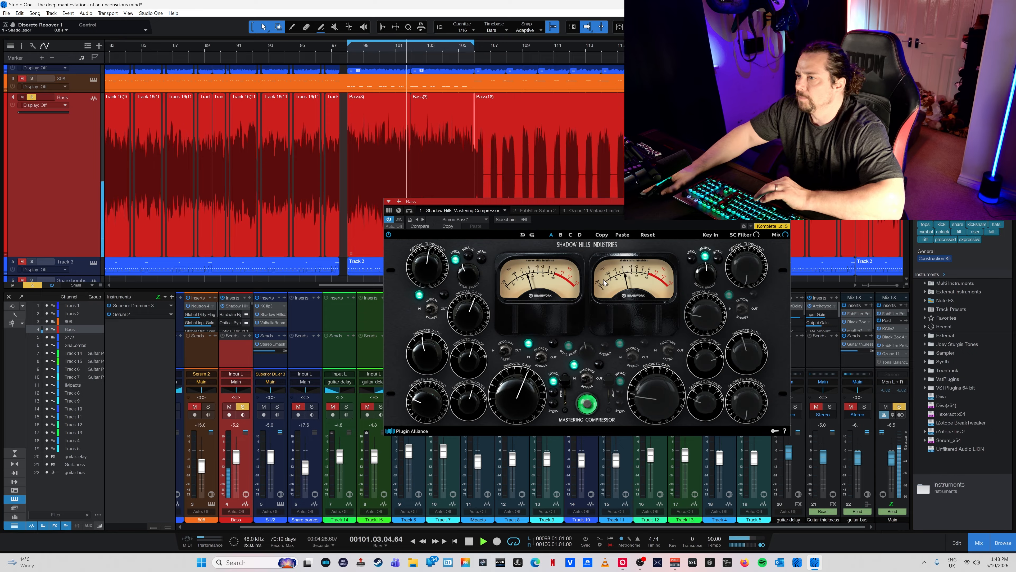
key(space)
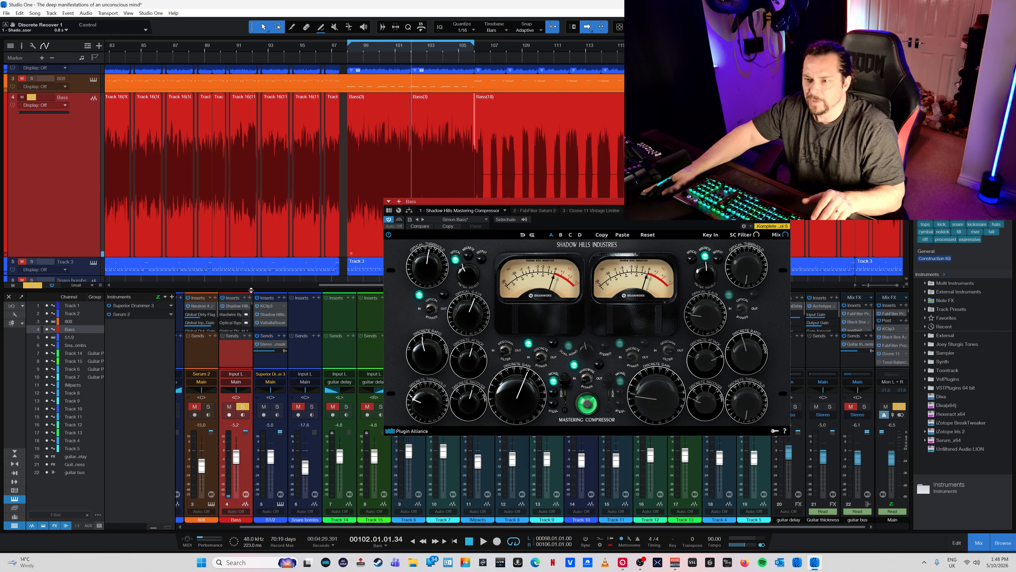
- Enlarge the mixer's insert area and collapse the Shadow Hills compressor's parameter list on the Bass channel
drag(251, 291, 251, 231)
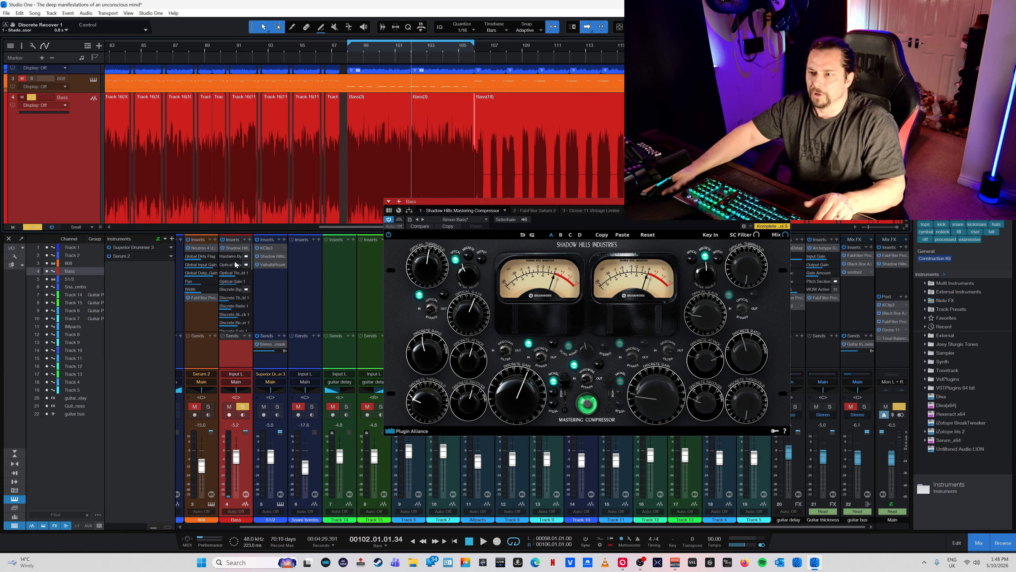
click(247, 248)
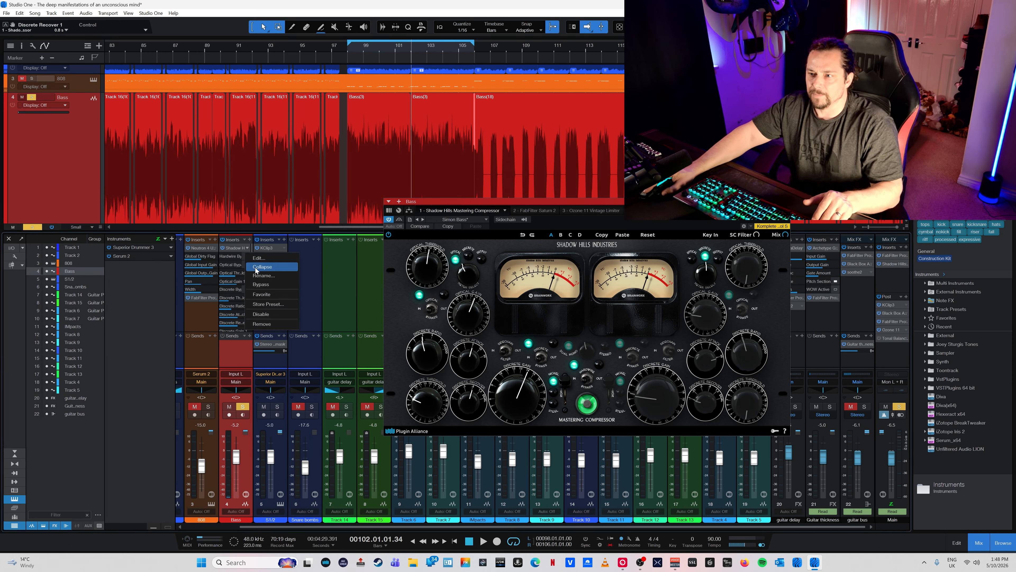
click(256, 266)
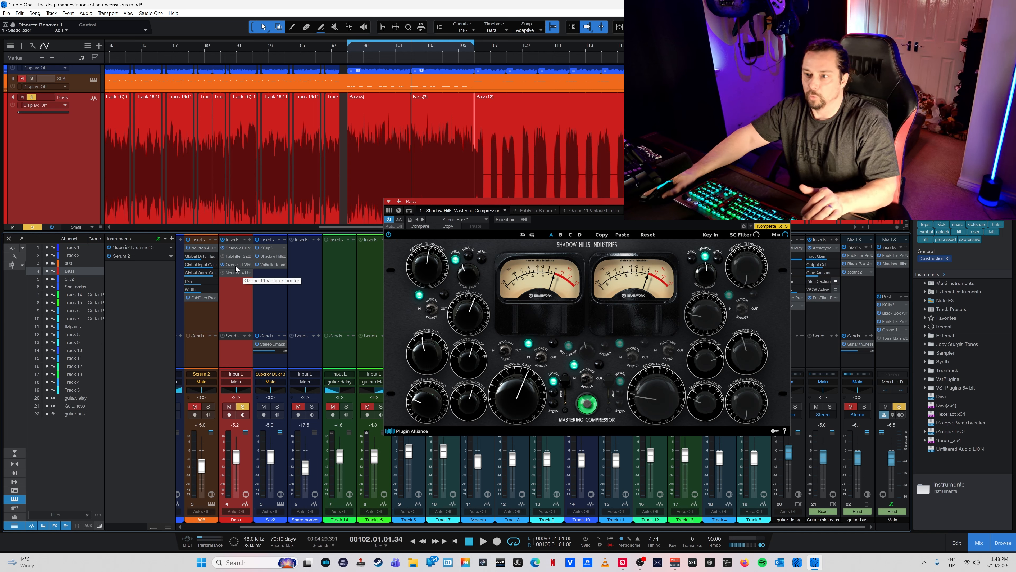
- Open the Ozone 11 Vintage Limiter on the Bass channel and load its Modern Tube preset, with the playhead at bar 98
click(237, 265)
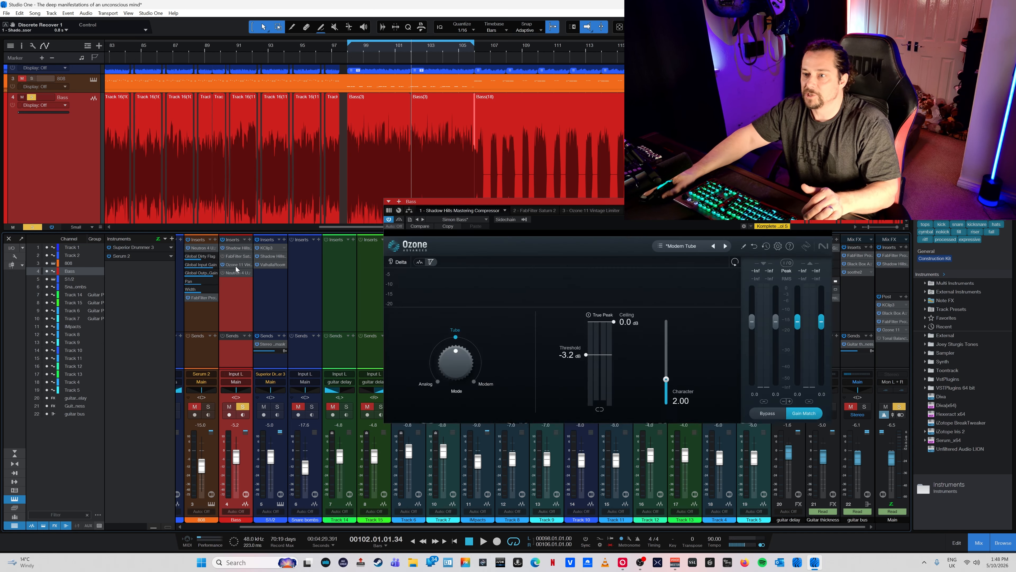
click(344, 49)
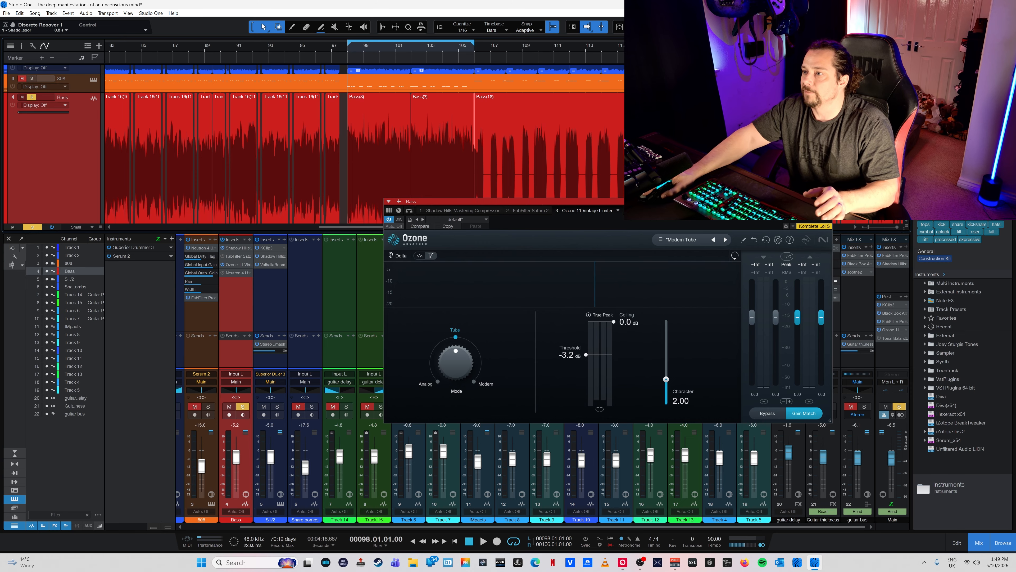
drag(677, 202, 632, 166)
click(615, 204)
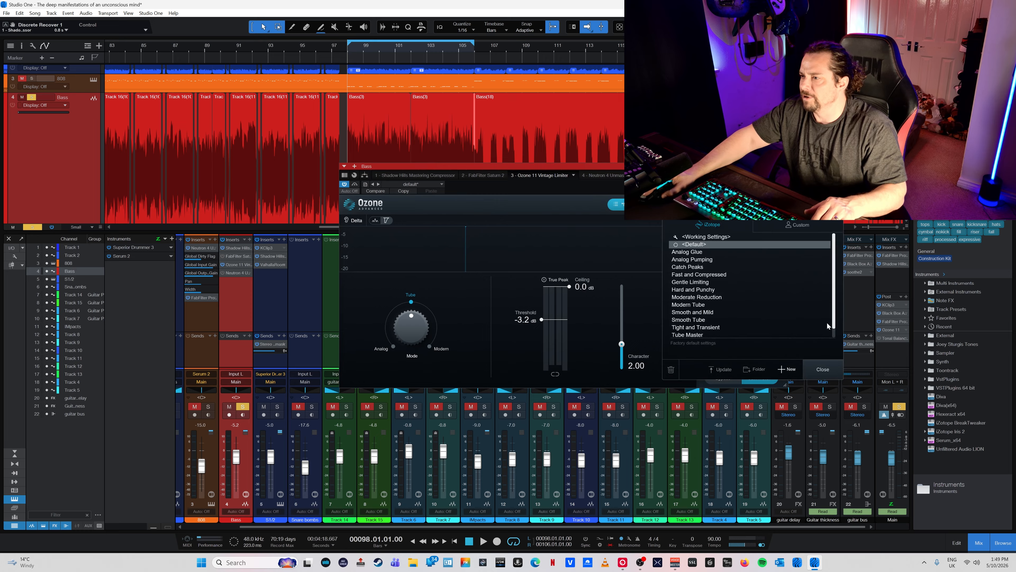
click(692, 305)
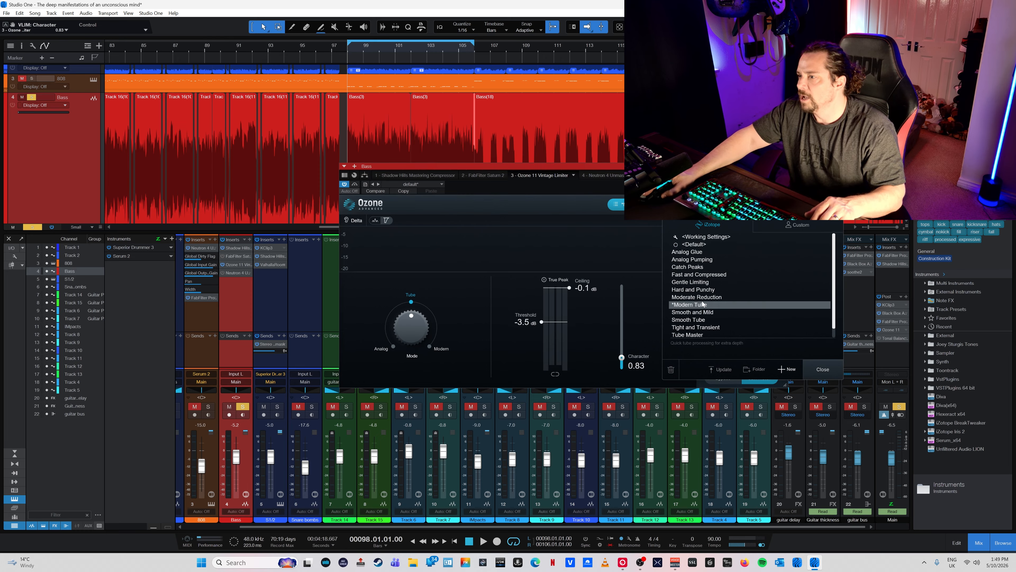
click(821, 369)
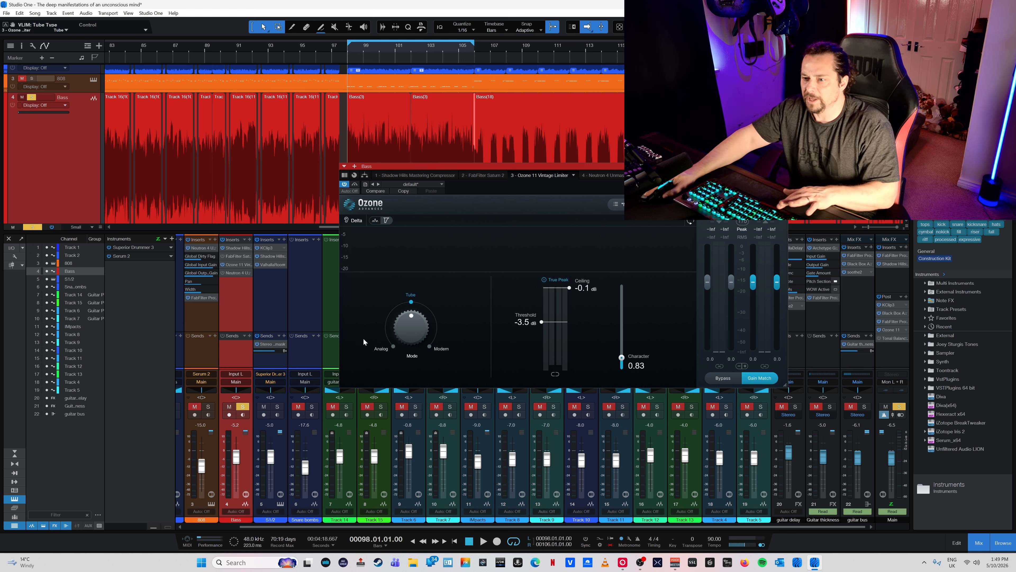
- Play the bass briefly through the Vintage Limiter and switch off its Gain Match option
key(space)
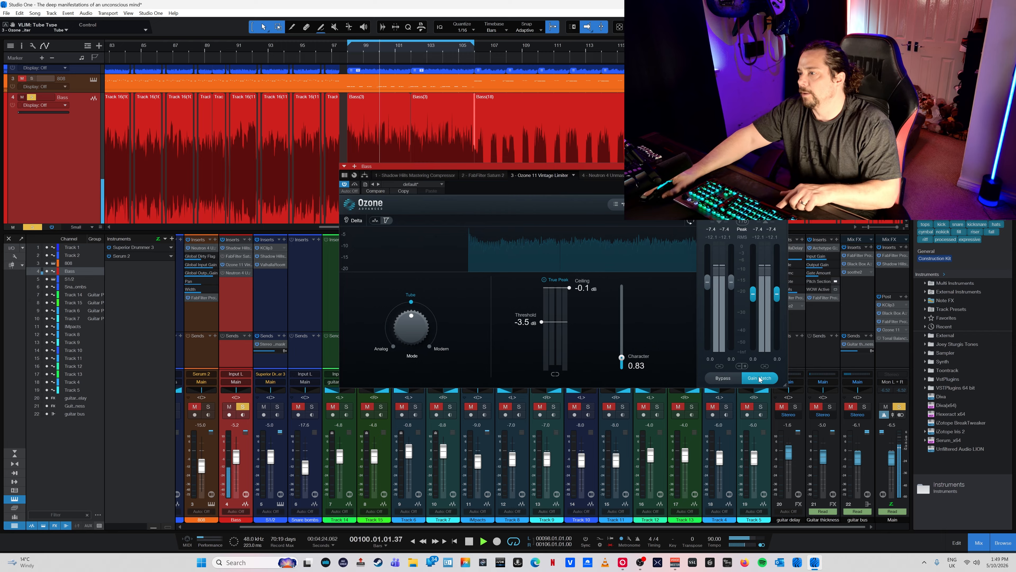
key(space)
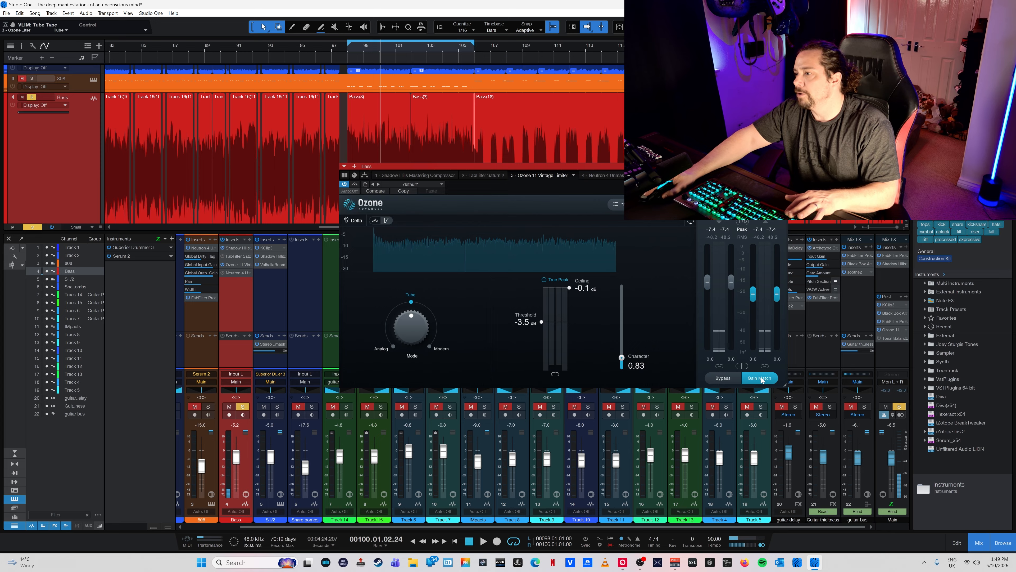
click(757, 378)
click(754, 379)
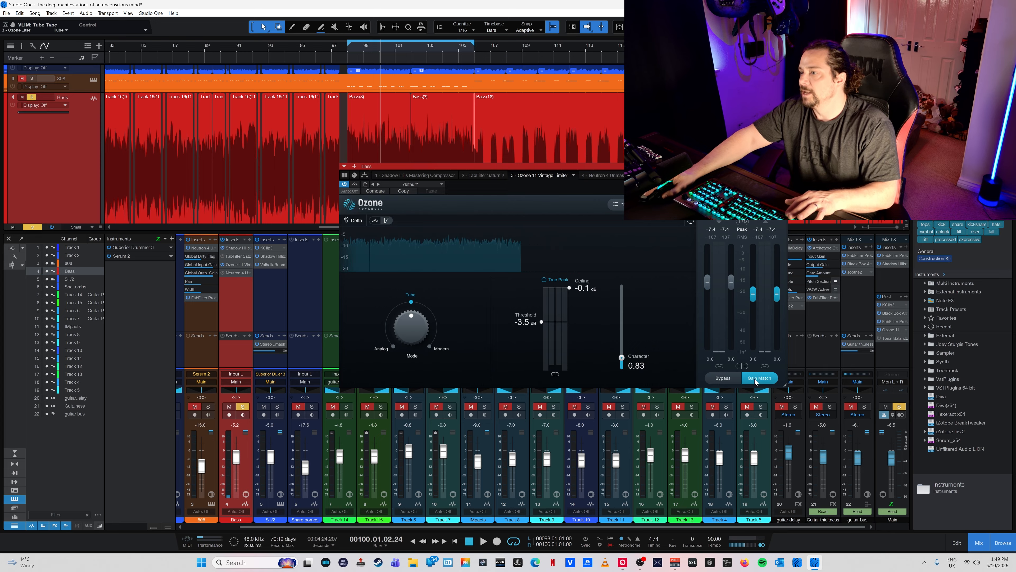
click(756, 380)
click(754, 378)
click(753, 376)
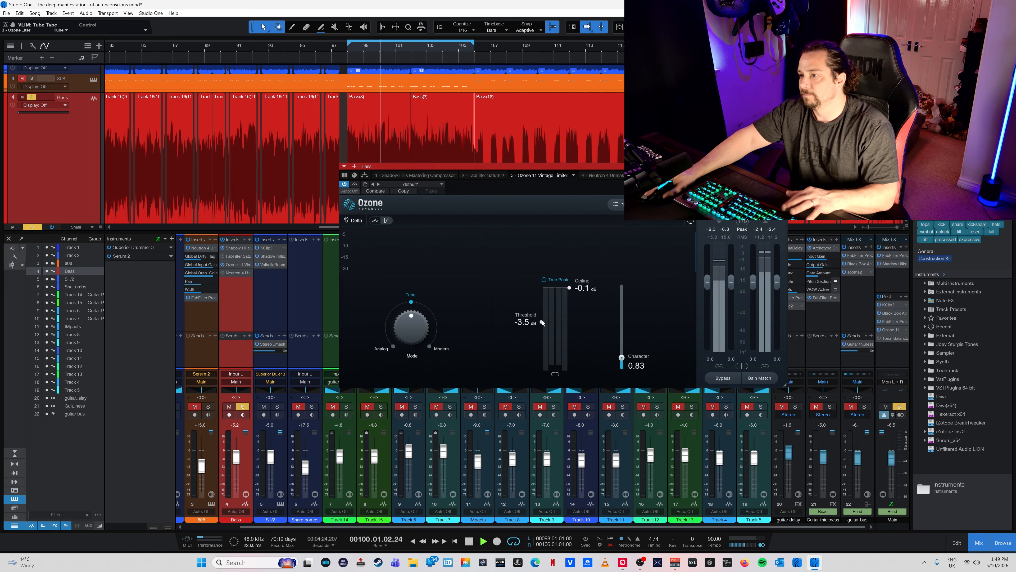
- Lower the Vintage Limiter's threshold to -15.3 dB while the bass plays
key(space)
drag(542, 322, 543, 362)
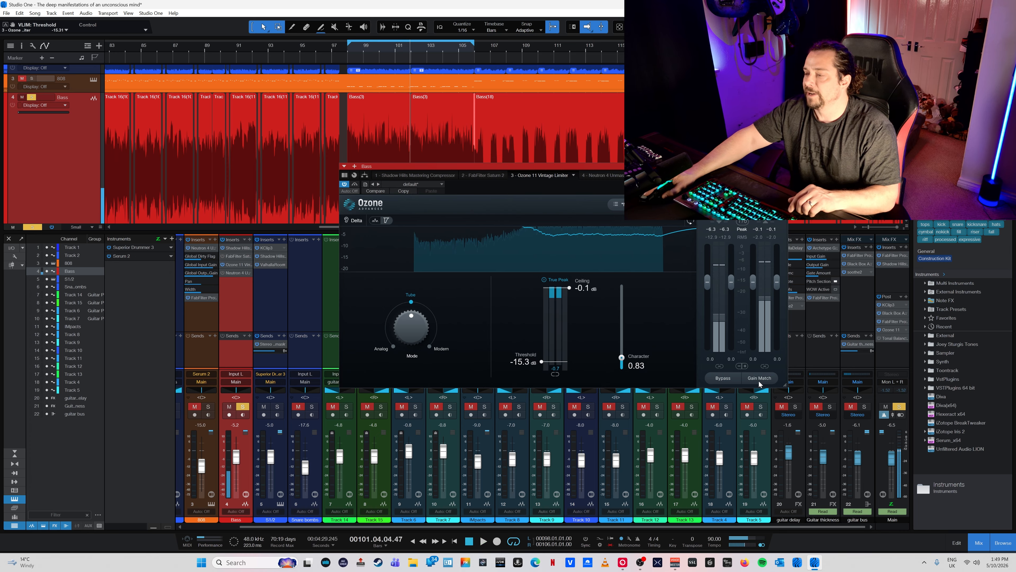
- Play the soloed bass, switch the Vintage Limiter's Gain Match option on, and stop playback
key(space)
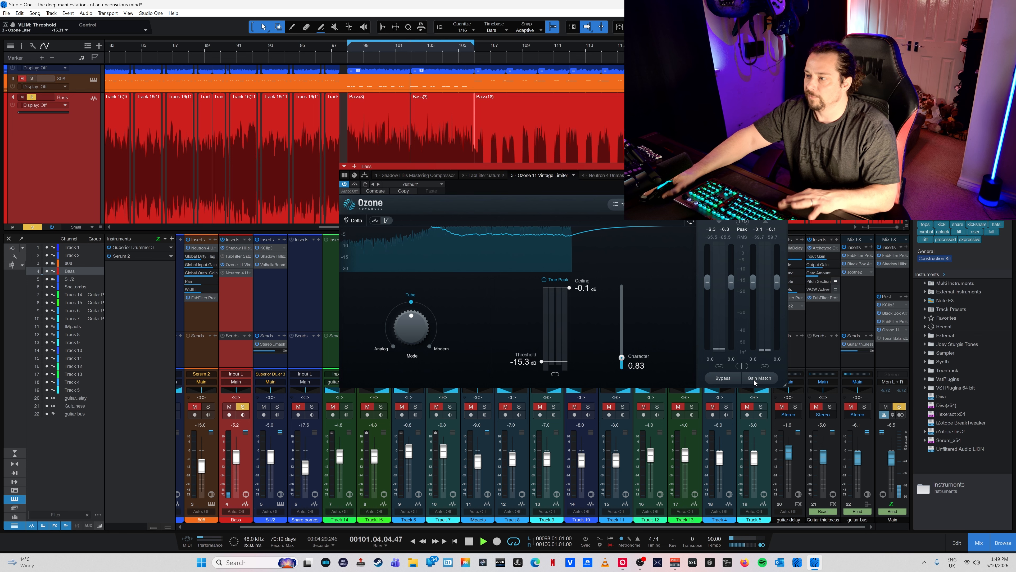
click(754, 379)
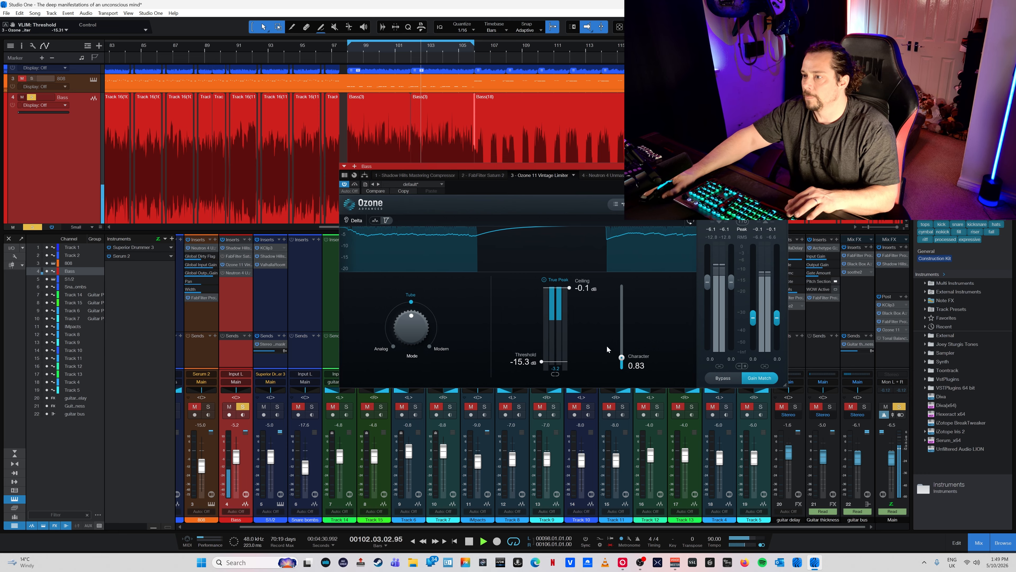
key(space)
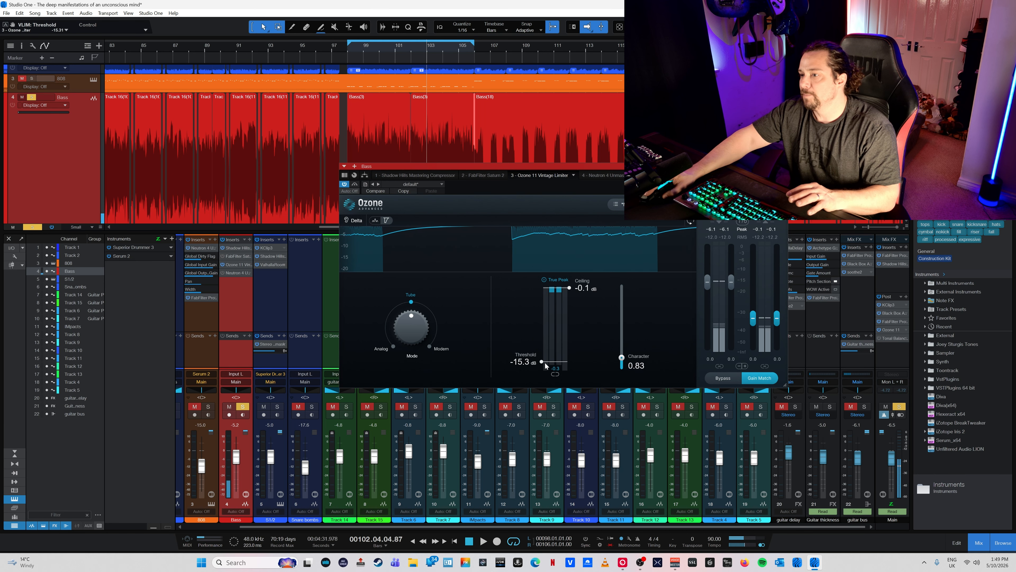
- Raise the Vintage Limiter's threshold to -1.6 dB and point out the link between threshold and ceiling
drag(545, 362, 547, 341)
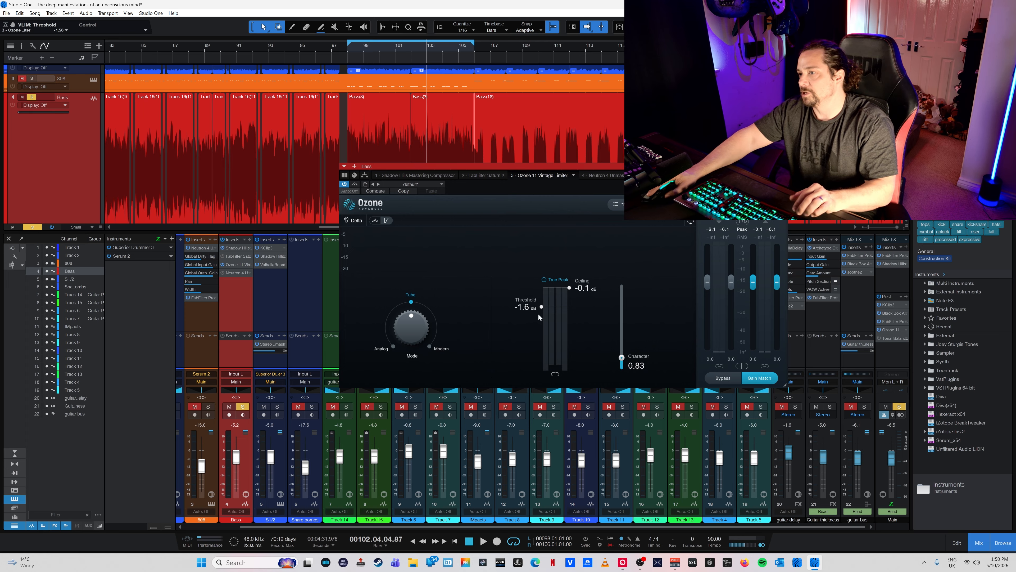
click(555, 375)
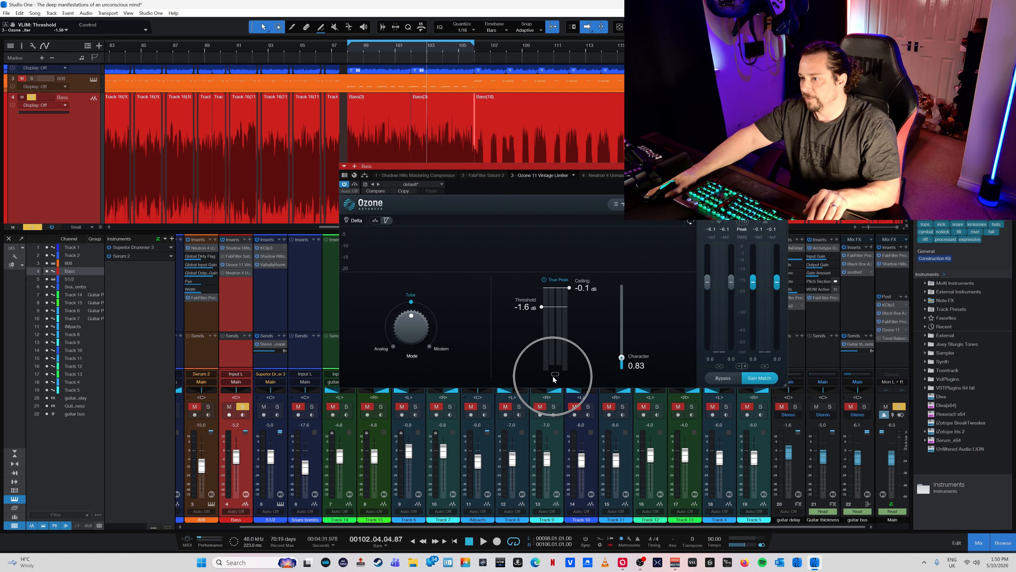
click(555, 373)
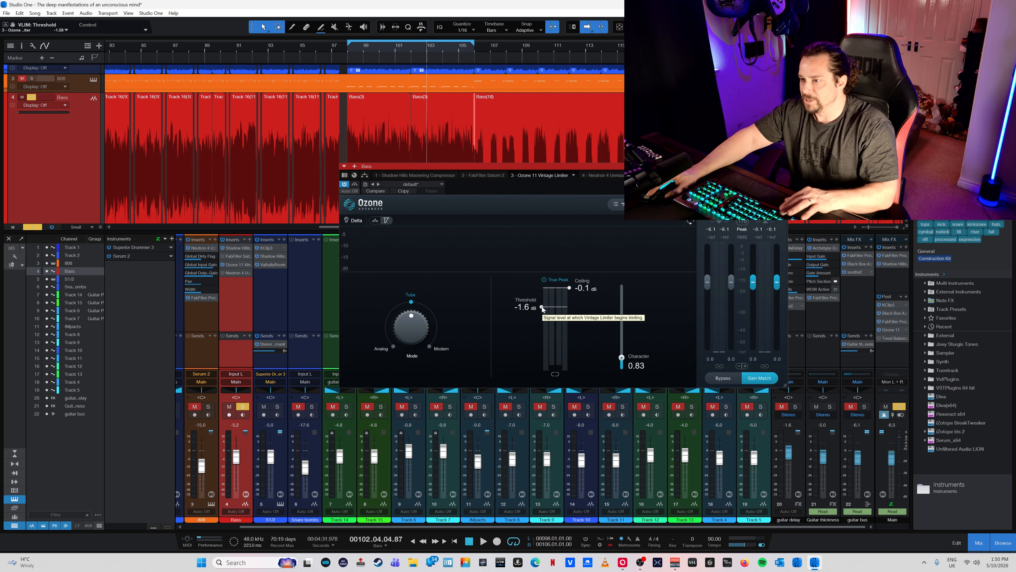
- While the bass plays, lower the limiter's threshold to -11.9 dB and its ceiling to -1.1 dB, with the two linked
key(space)
drag(543, 309, 551, 307)
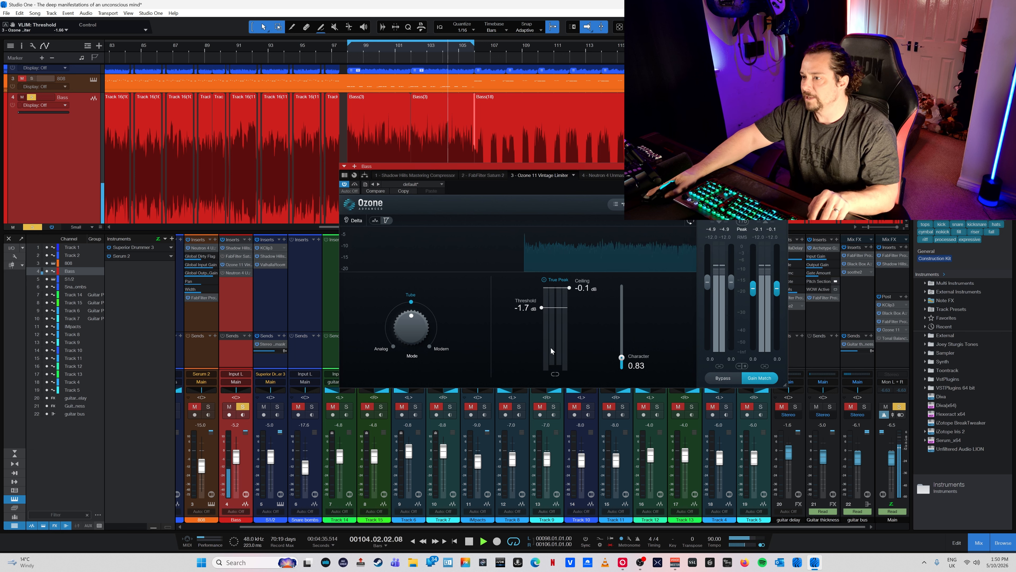
drag(542, 308, 541, 323)
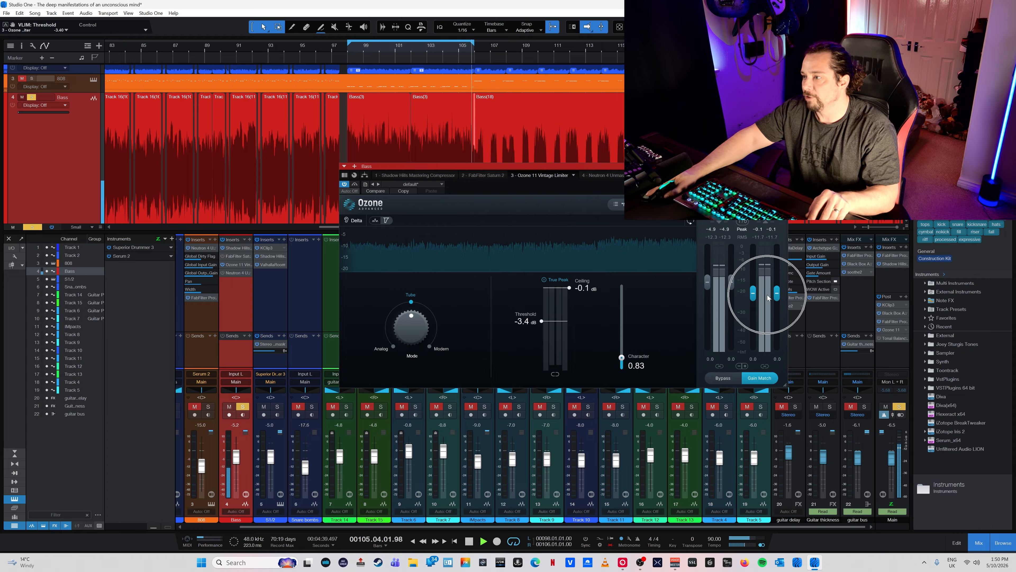
drag(542, 321, 552, 353)
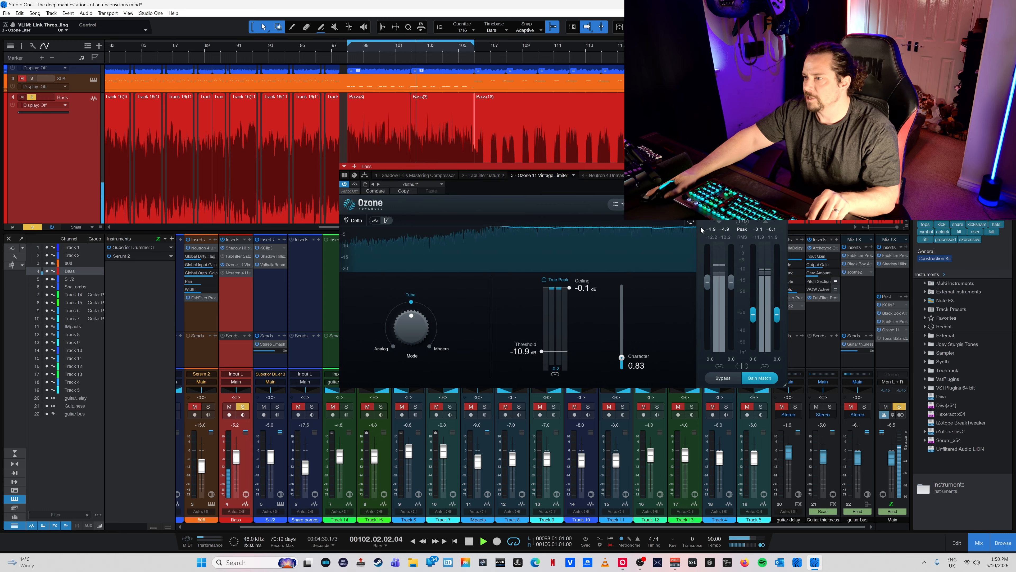
mouse_move(542, 351)
mouse_down()
mouse_move(543, 362)
mouse_move(545, 354)
mouse_up()
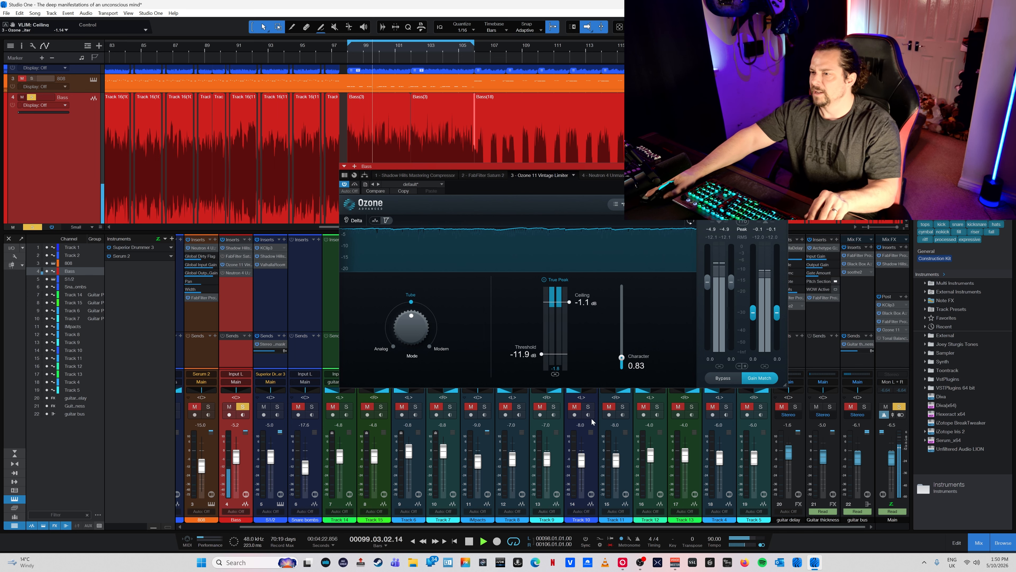
- Compare the bass with Gain Match off and on, try the Bass fader at +0.8 dB, undo that change and stop playback
click(757, 380)
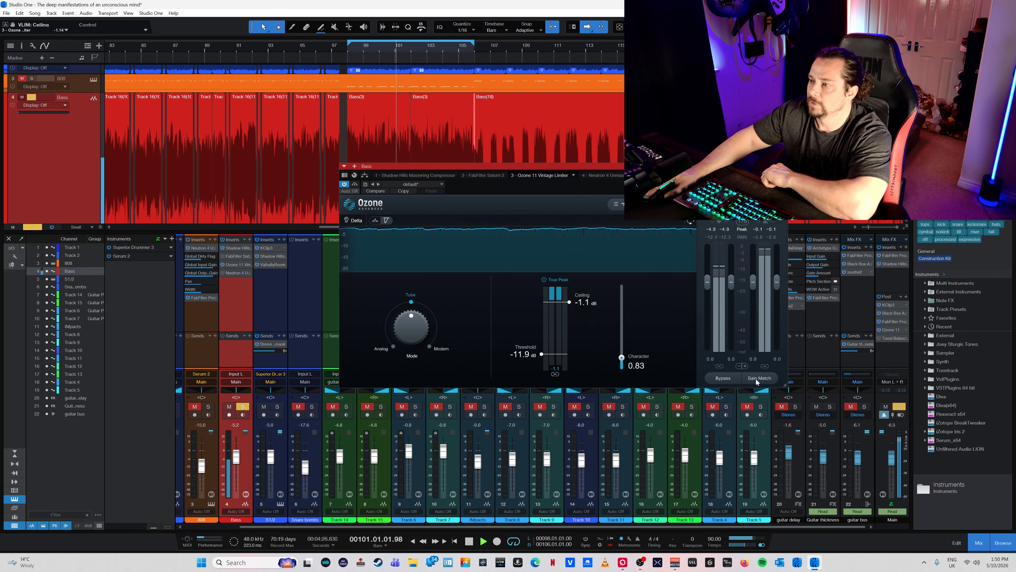
click(756, 379)
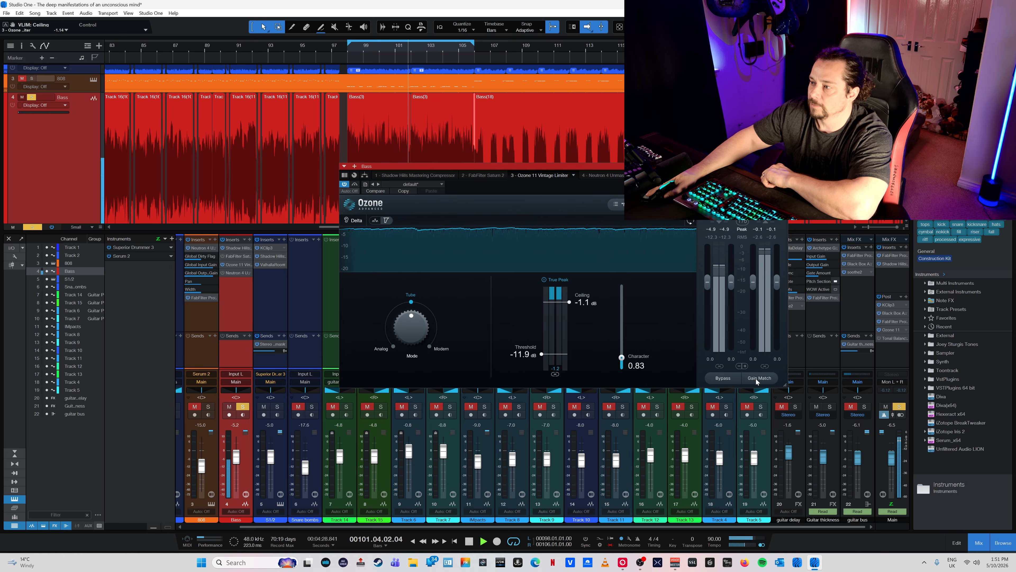
drag(236, 459, 236, 430)
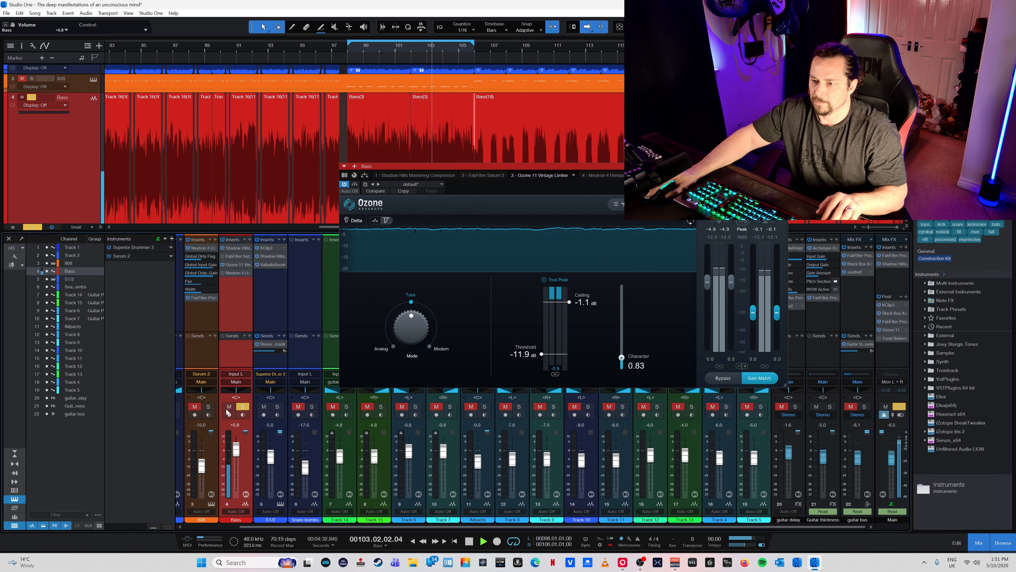
click(19, 13)
click(30, 24)
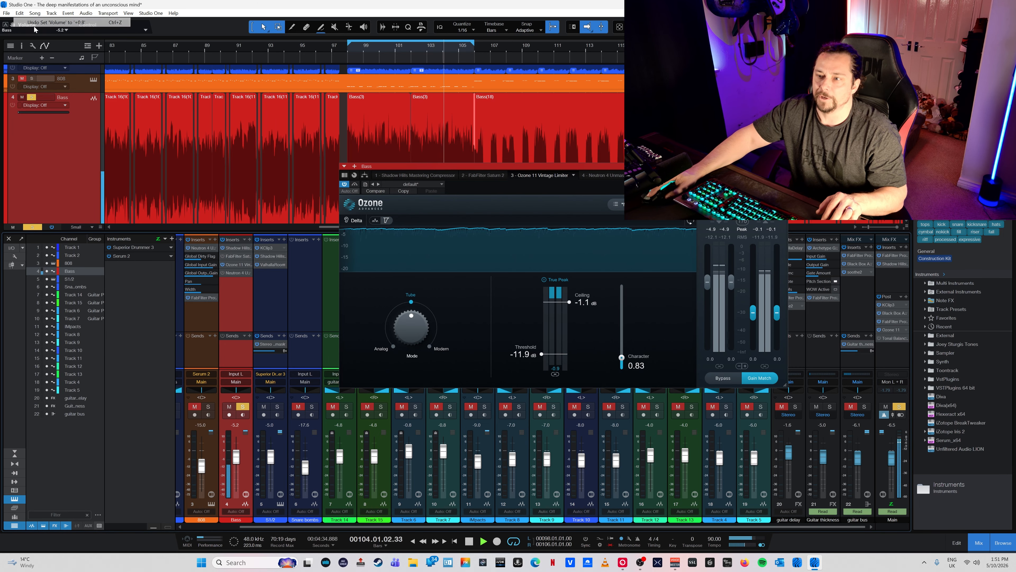
key(space)
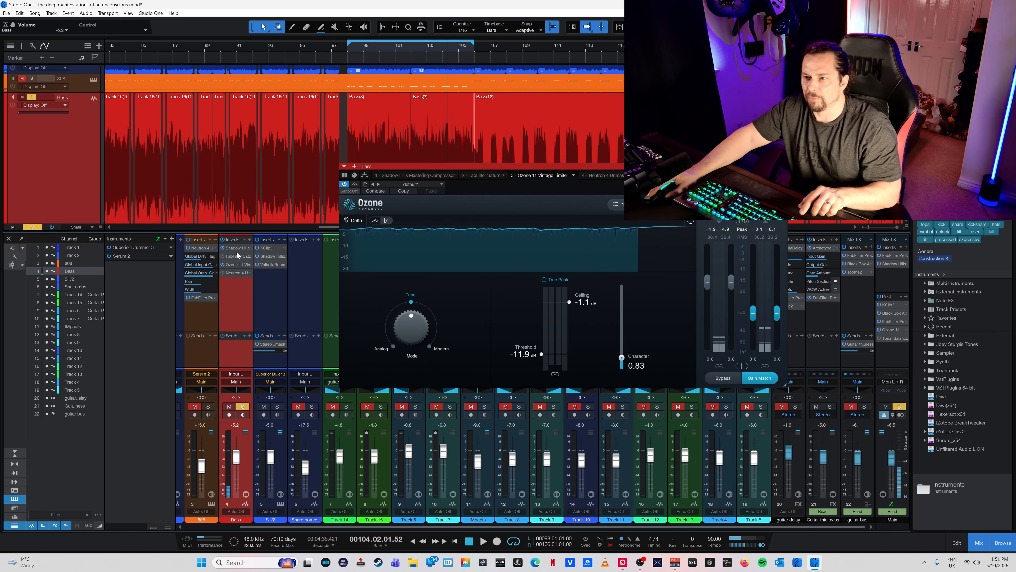
- Compare the playing bass with the Vintage Limiter bypassed and active, and close the plug-in window
key(space)
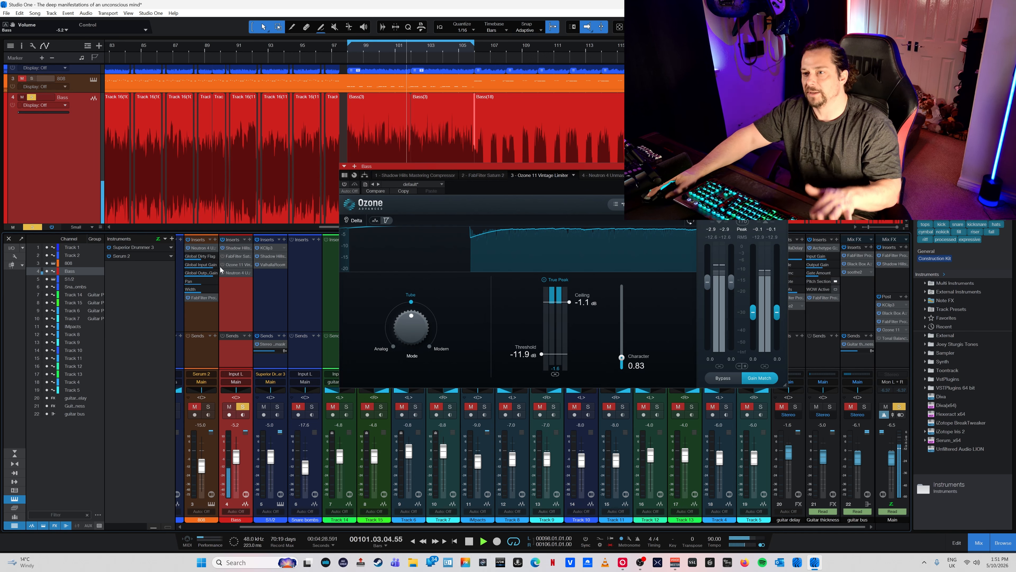
click(223, 265)
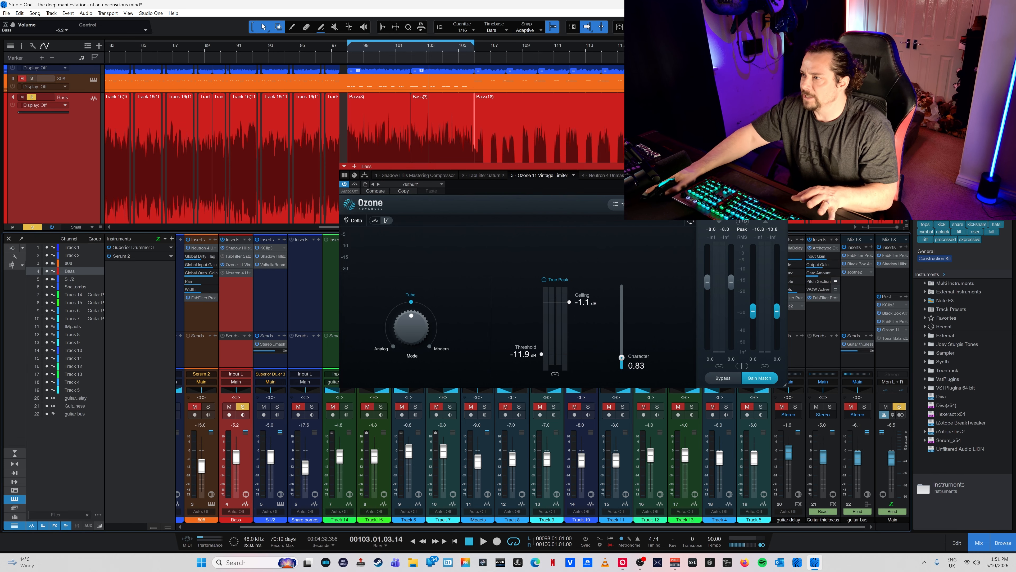
click(783, 166)
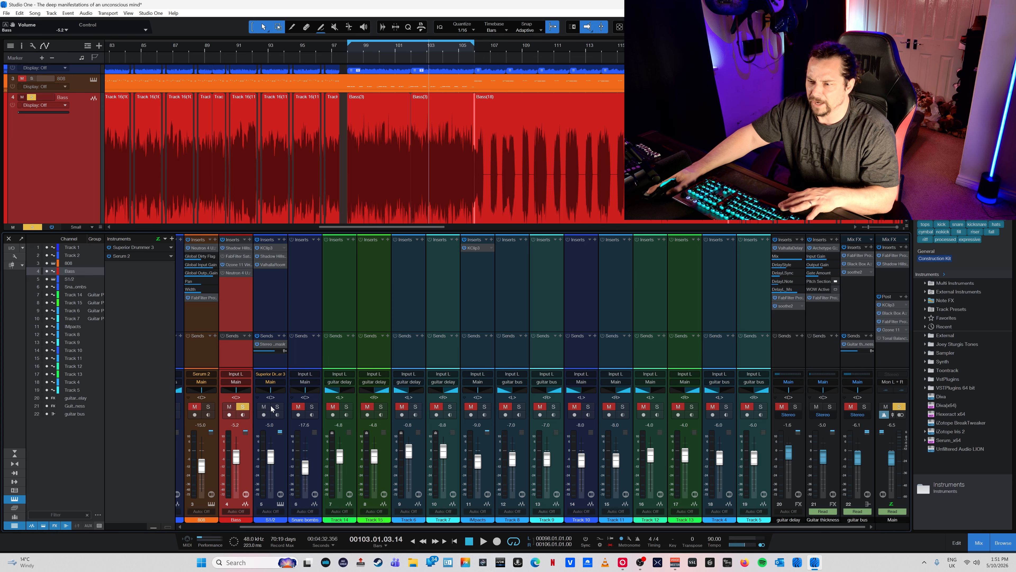
- Solo the Superior Drummer channel alongside the bass and compare playback with the Bass channel's inserts bypassed and active
key(space)
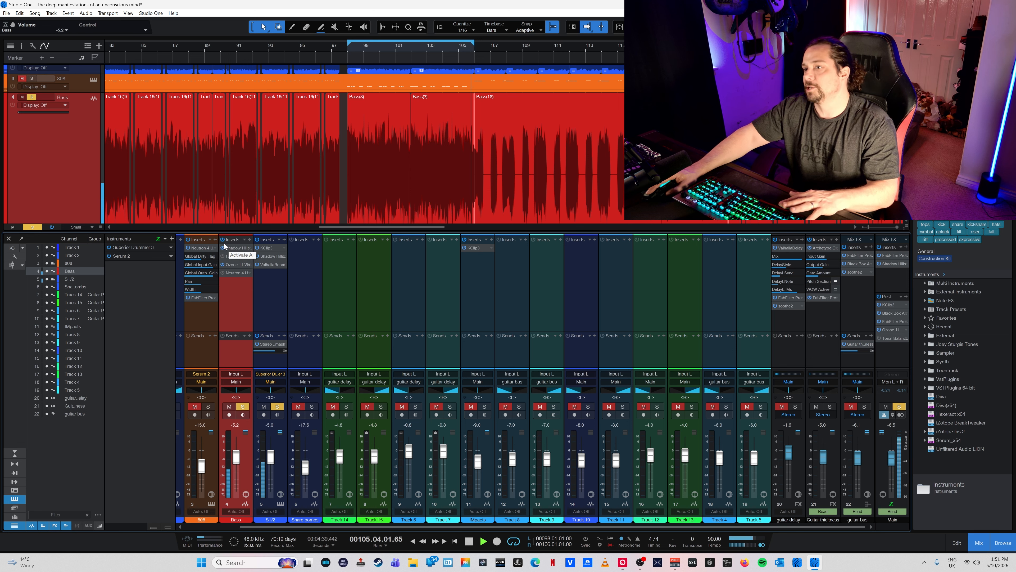
key(space)
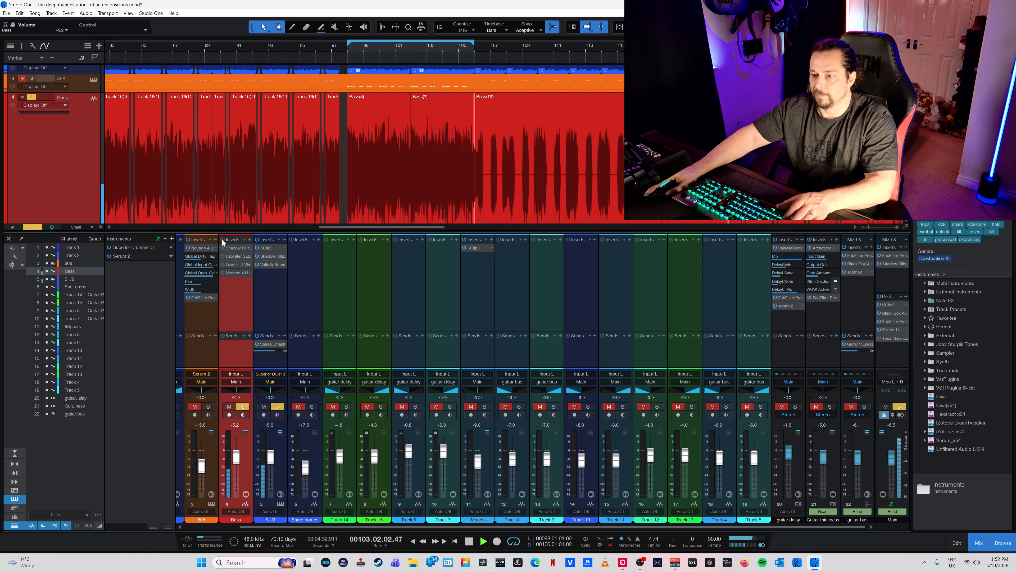
key(space)
- Examine the Bass channel's level meter and the settings of its Shadow Hills Mastering Compressor
click(227, 460)
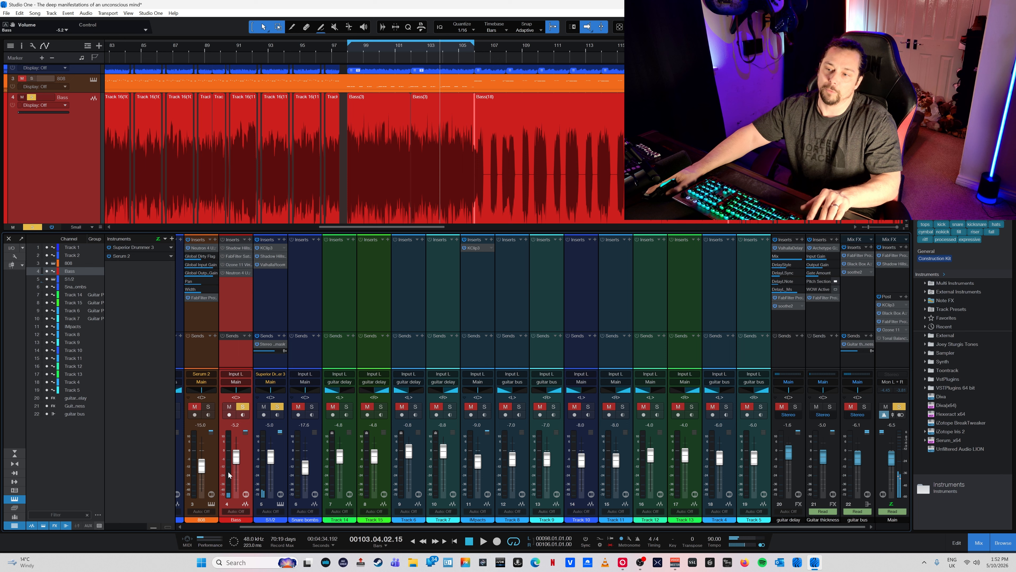
click(228, 470)
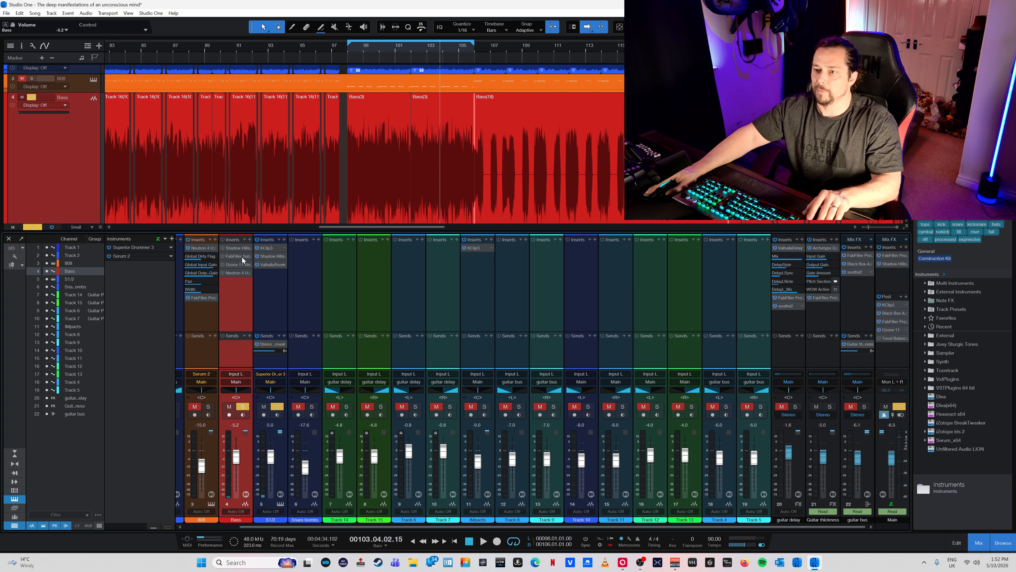
click(237, 248)
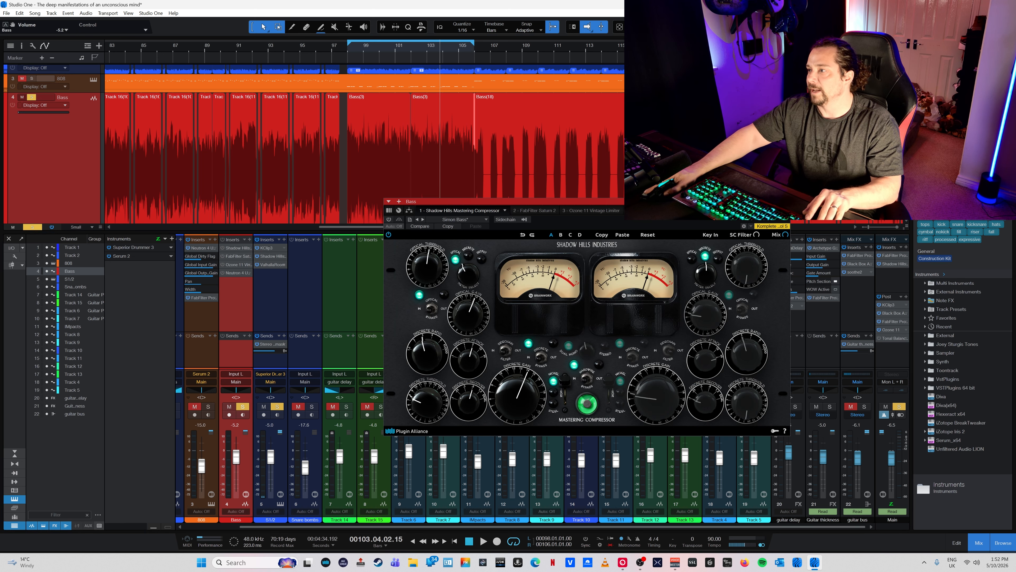
click(786, 201)
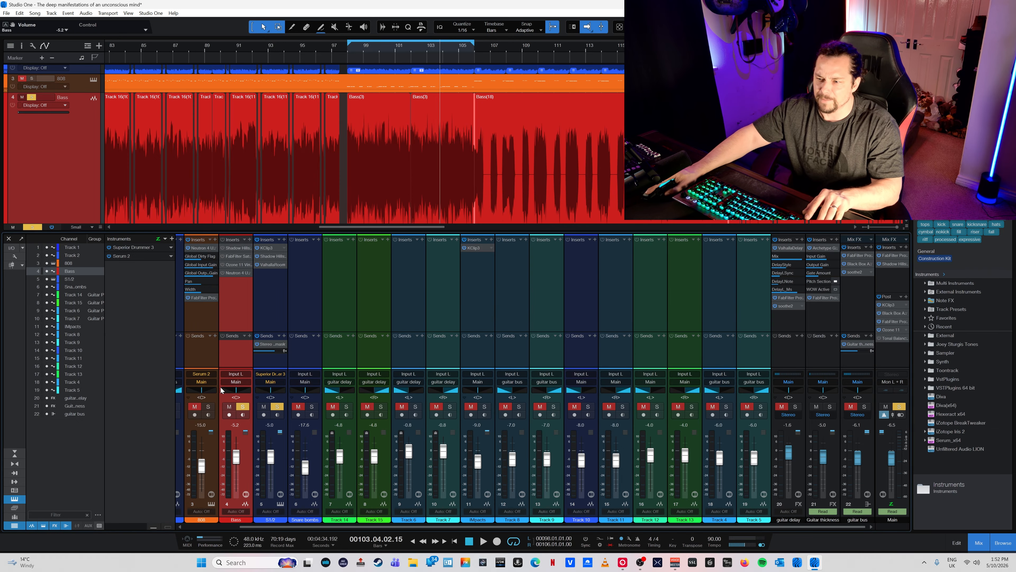
- Set the Bass fader to -4.2 dB while bass and drums play, save the song and stop playback
key(space)
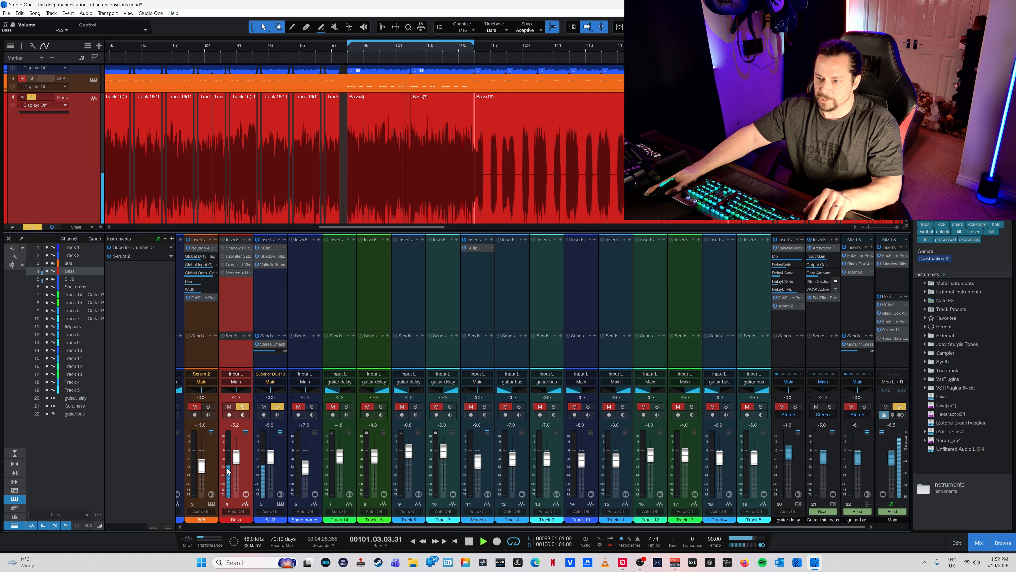
mouse_move(228, 473)
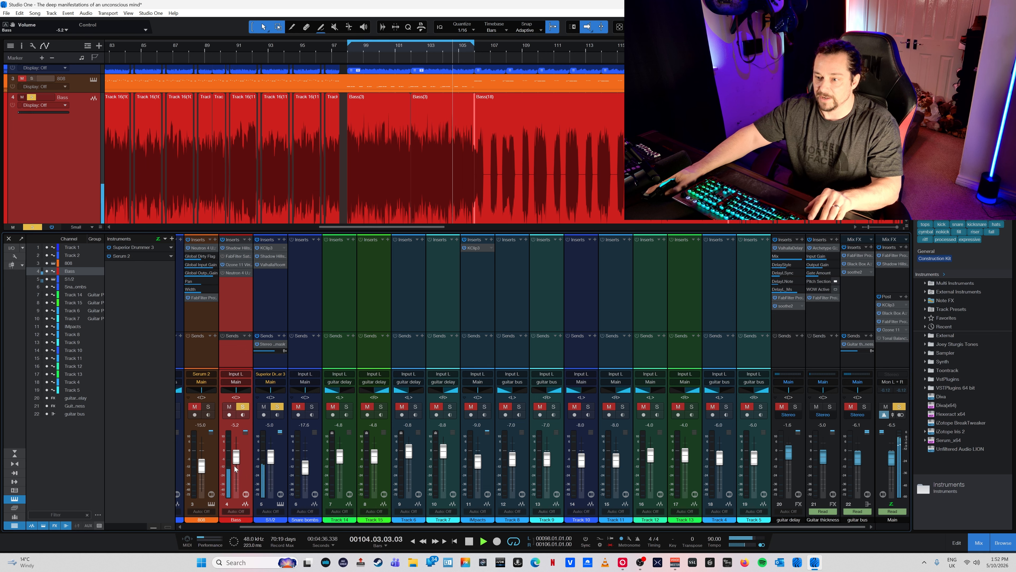
drag(238, 461, 238, 460)
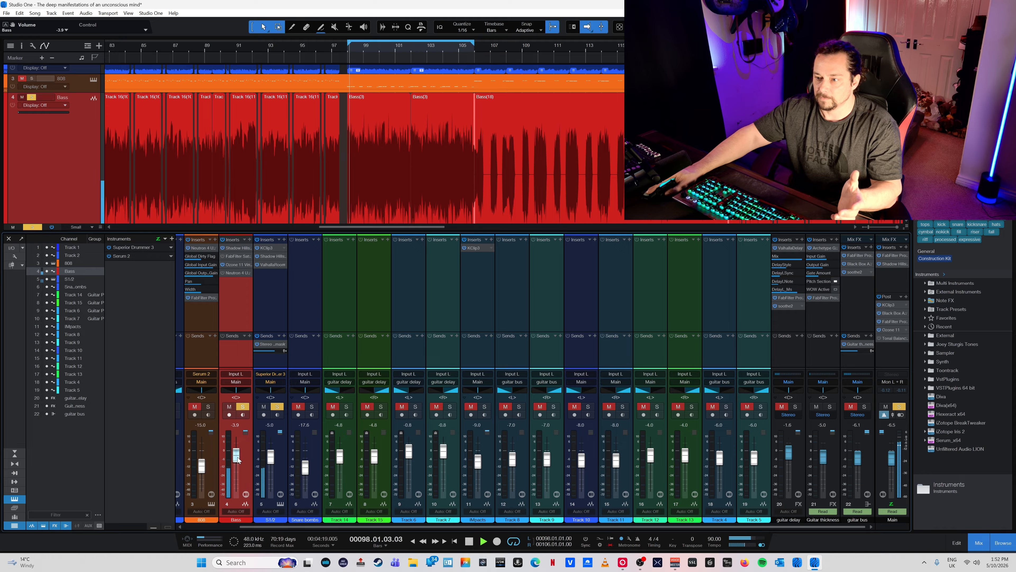
key(ctrl+s)
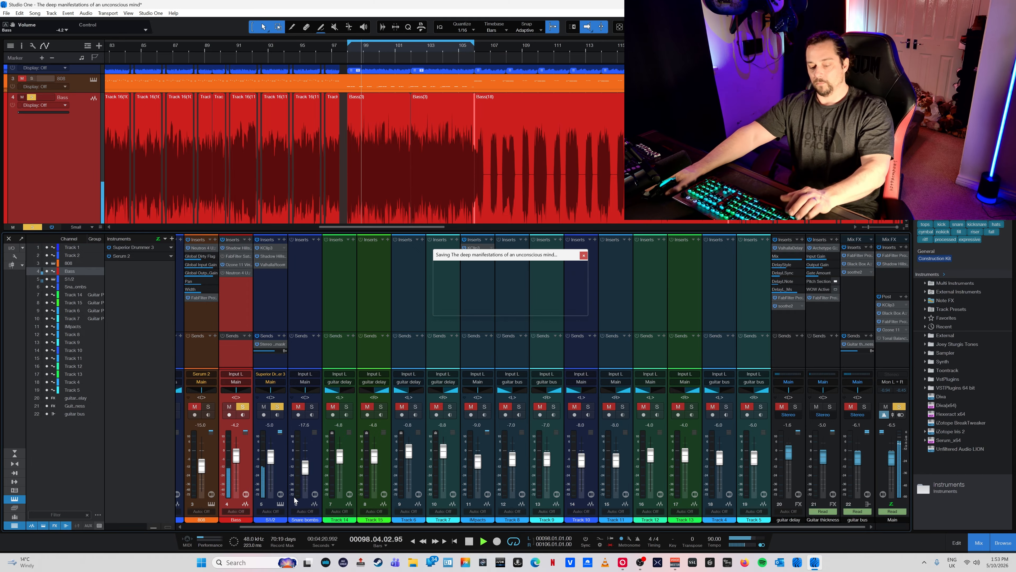
click(466, 542)
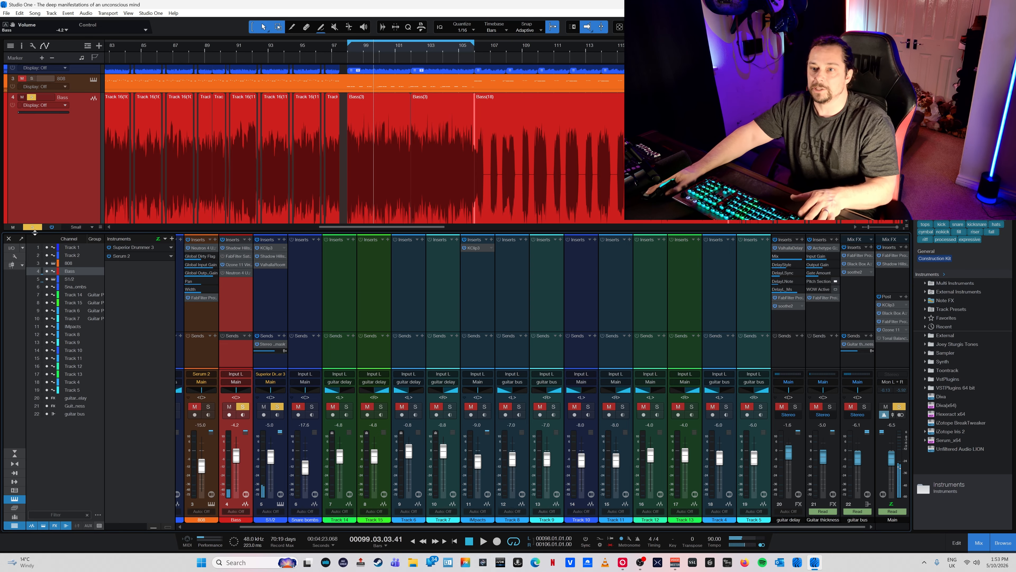
- Clear all solos and play the full mix from bar 98, briefly soloing the Bass channel for comparison
click(33, 227)
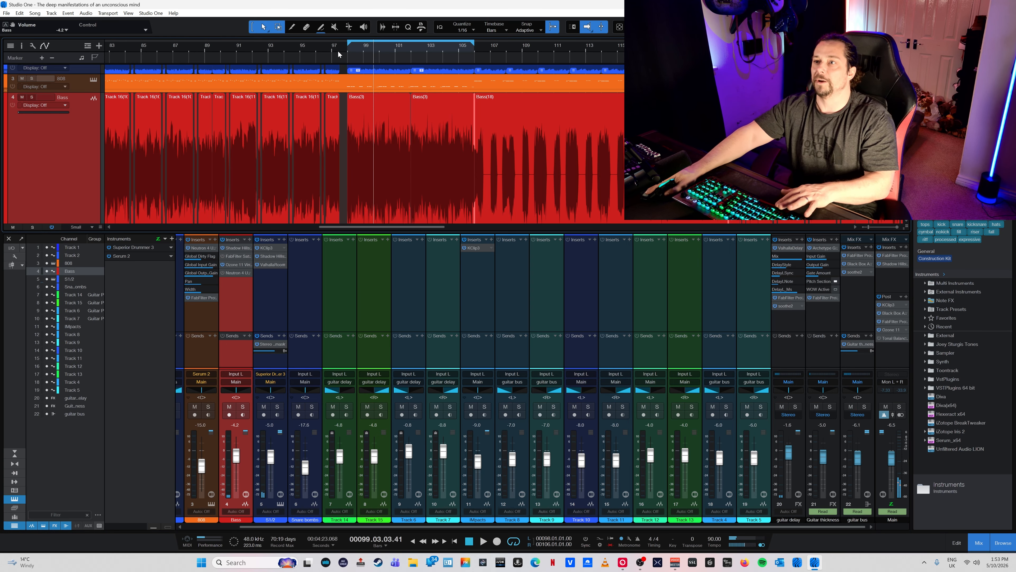
click(349, 52)
key(space)
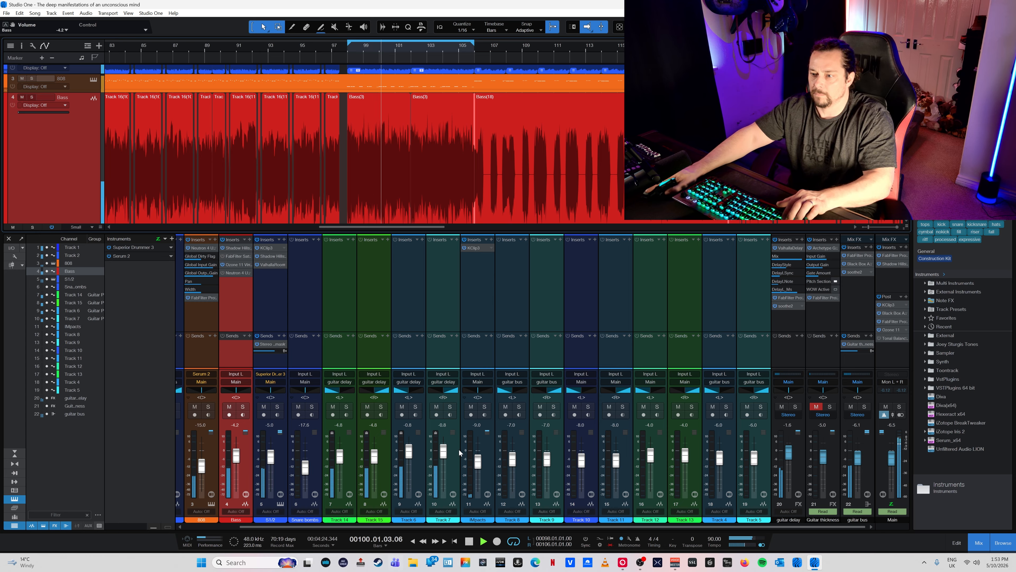
click(243, 406)
click(246, 407)
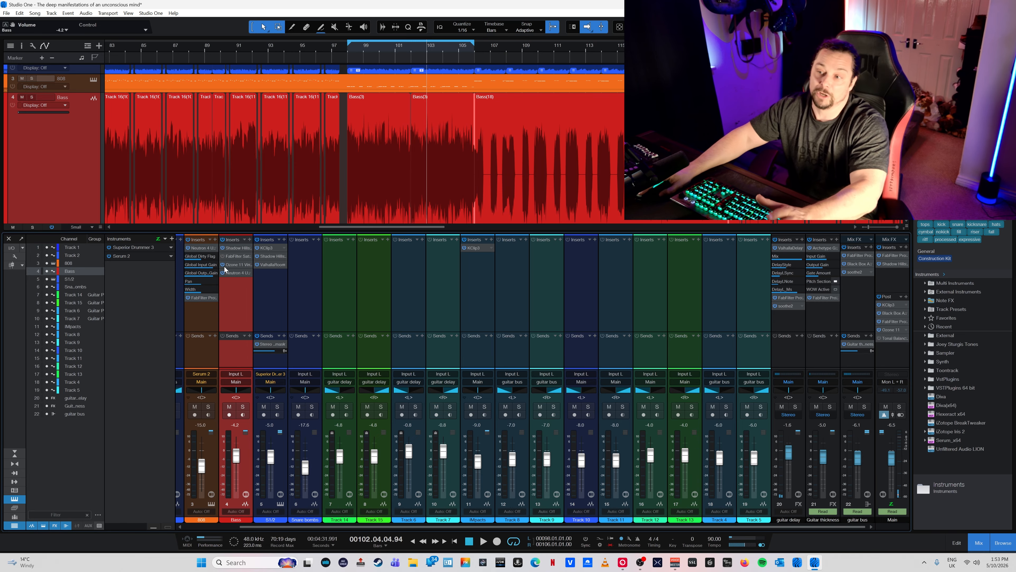
- Remove the existing Neutron 4 Unmask from the Bass channel's inserts and add a fresh Neutron 4 Unmask
right_click(238, 273)
click(250, 349)
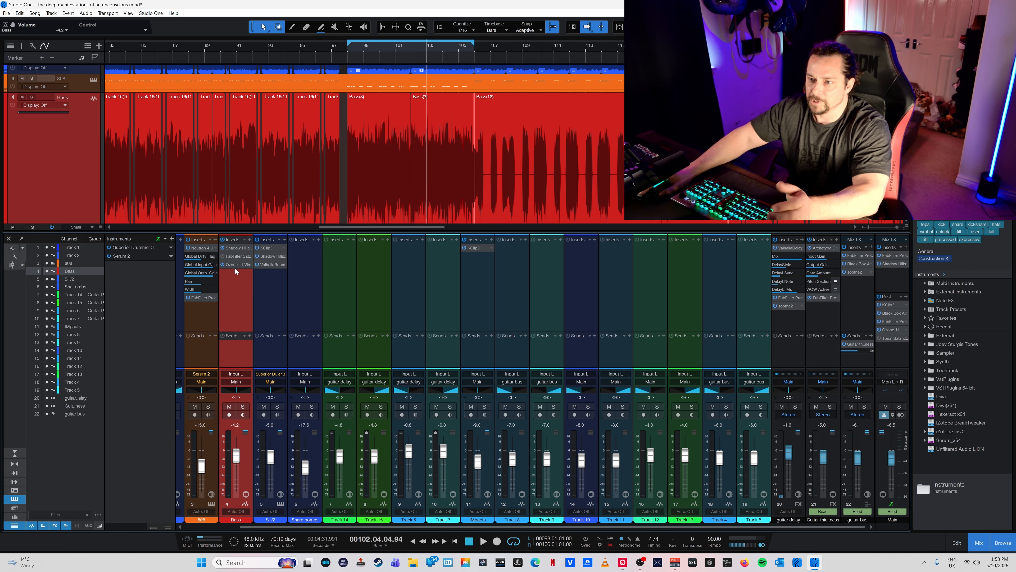
click(249, 239)
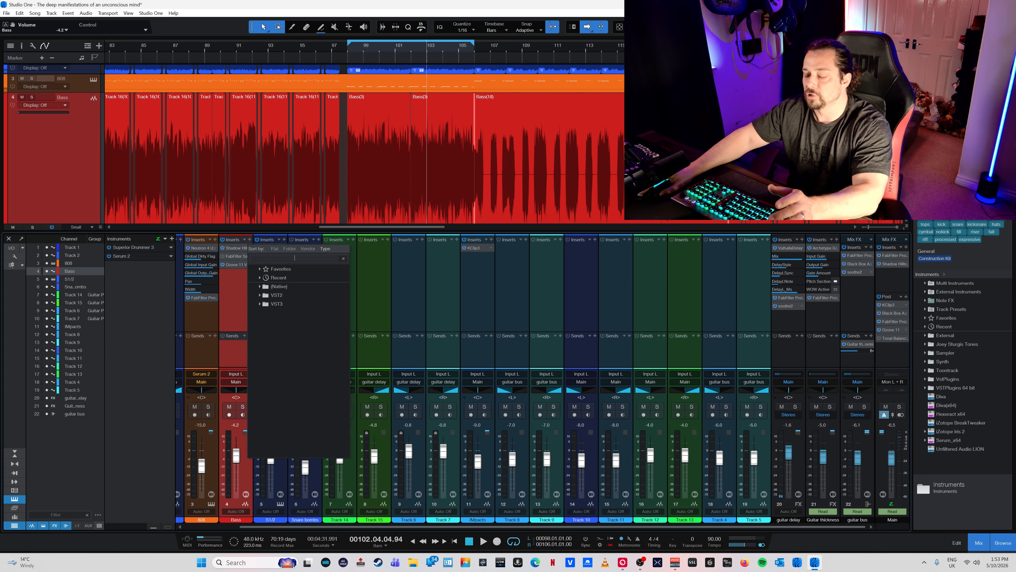
text(UNMASK)
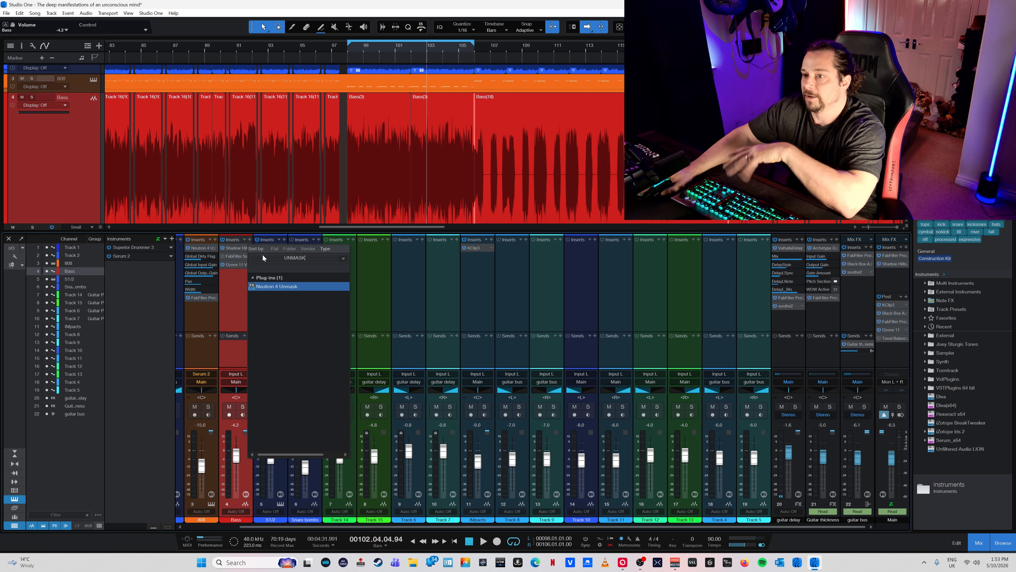
click(280, 290)
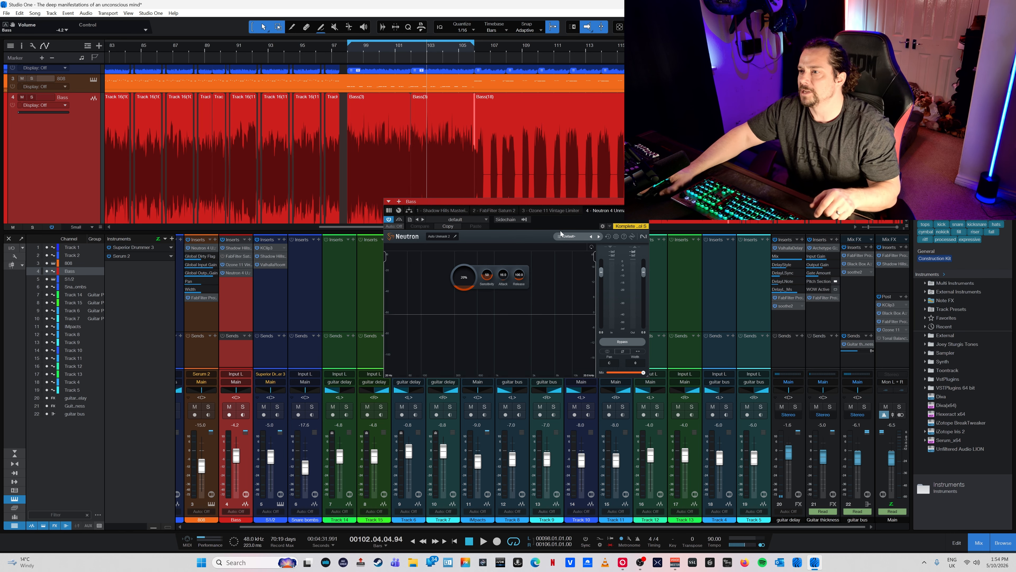
- Load the Bass and Kick preset in the Bass channel's Neutron Unmask and close the preset manager
click(568, 236)
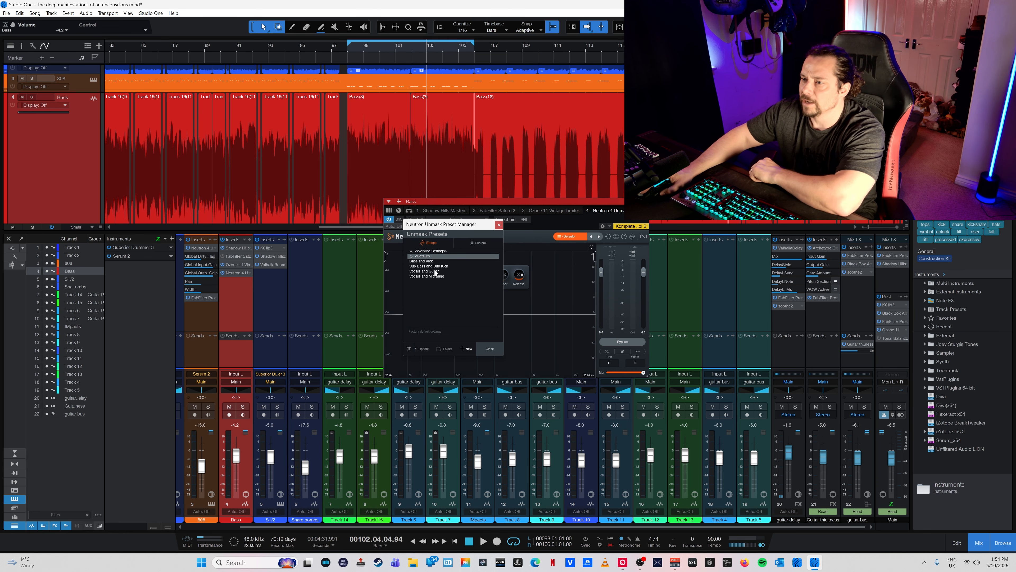
click(423, 261)
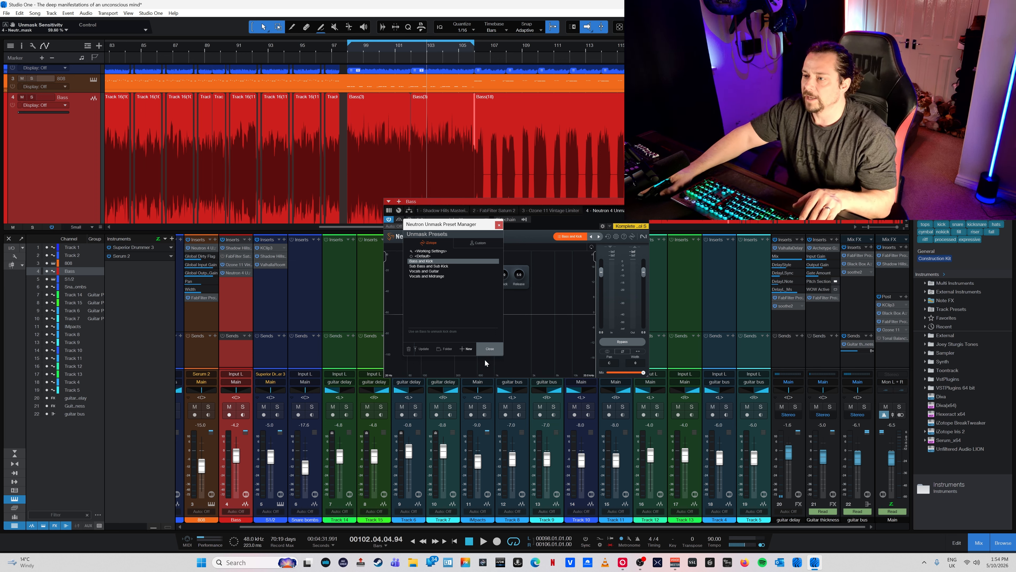
click(491, 349)
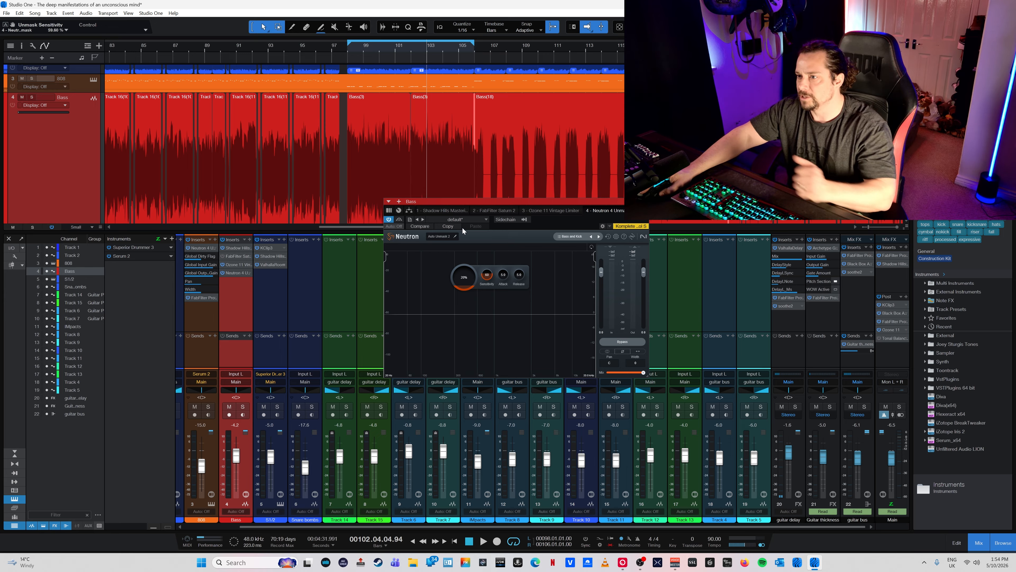
- Enable the Unmask's sidechain input and feed it with a send from the S1/2 drum channel
click(506, 219)
click(524, 220)
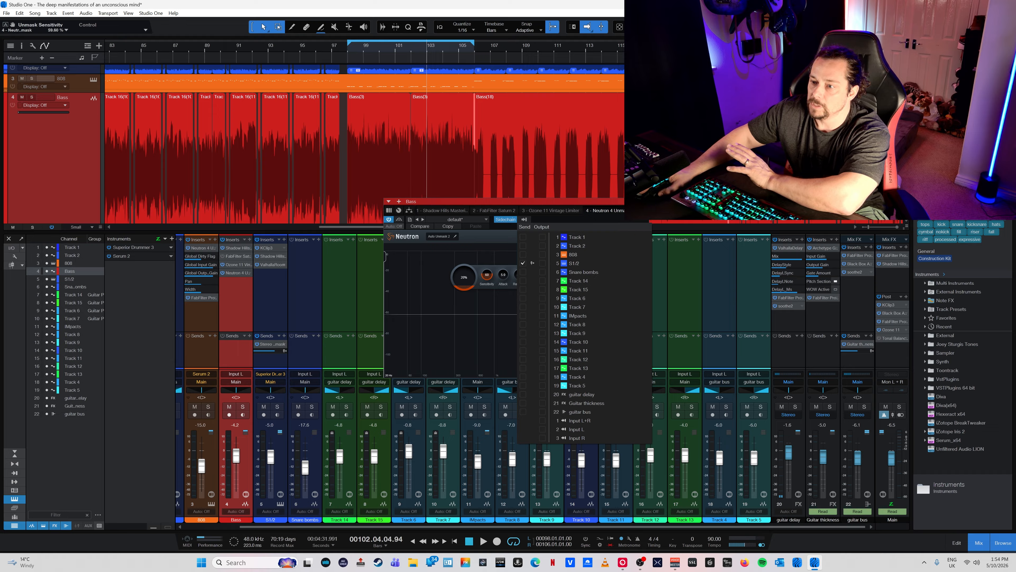
click(237, 300)
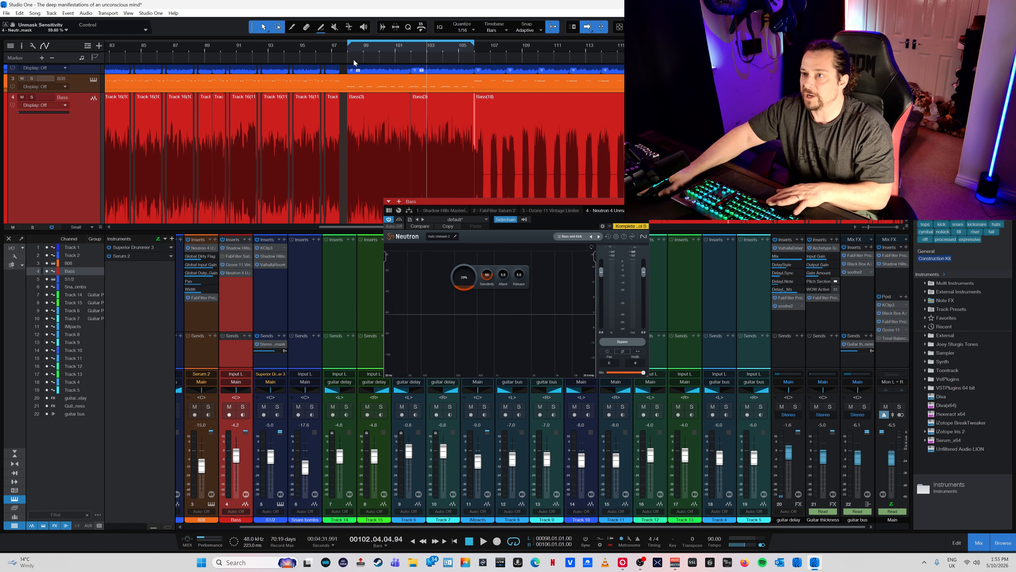
- Play the full mix from bar 98 and examine how Unmask reduces the bass against the drum sidechain
click(348, 53)
key(space)
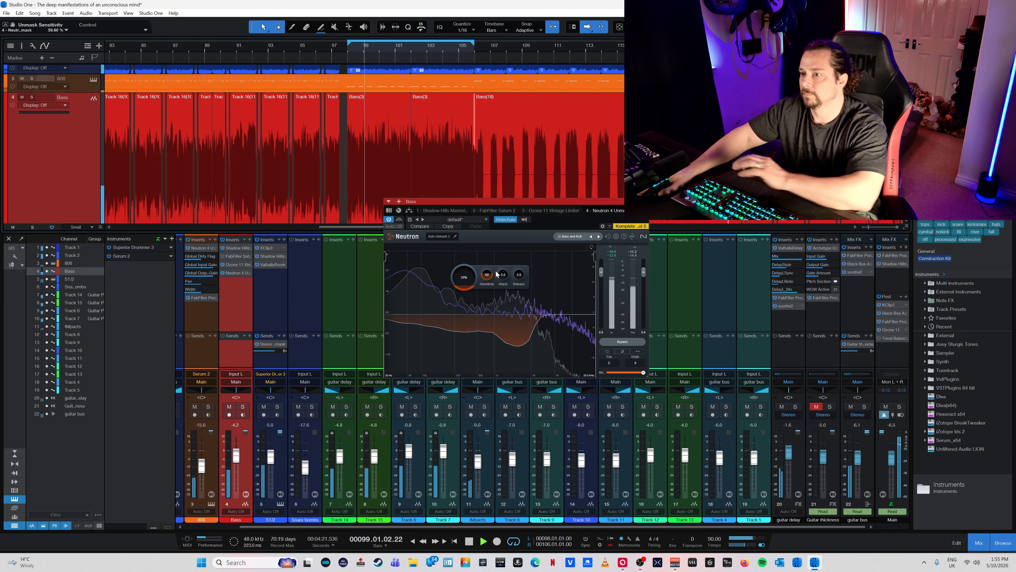
key(space)
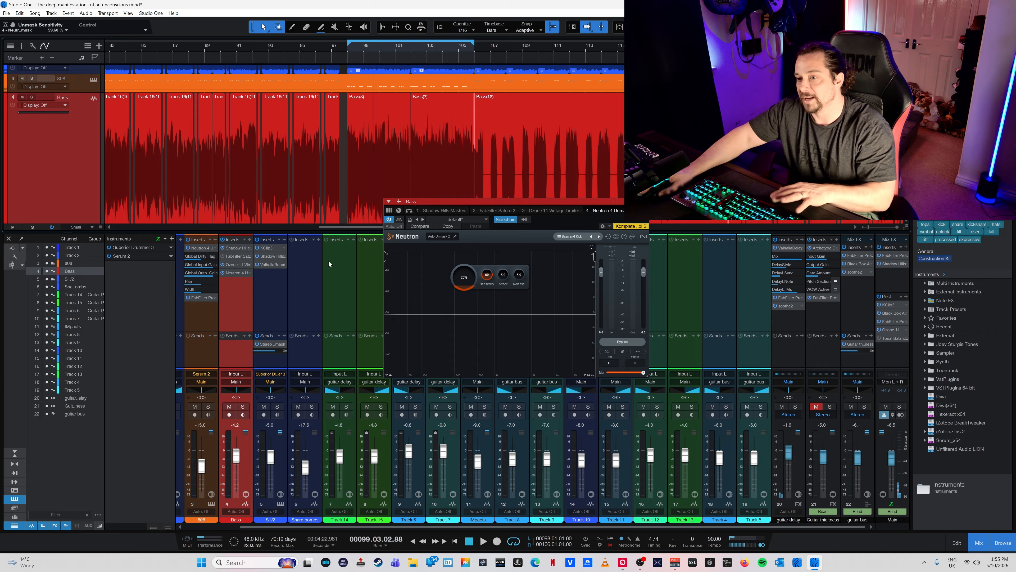
key(space)
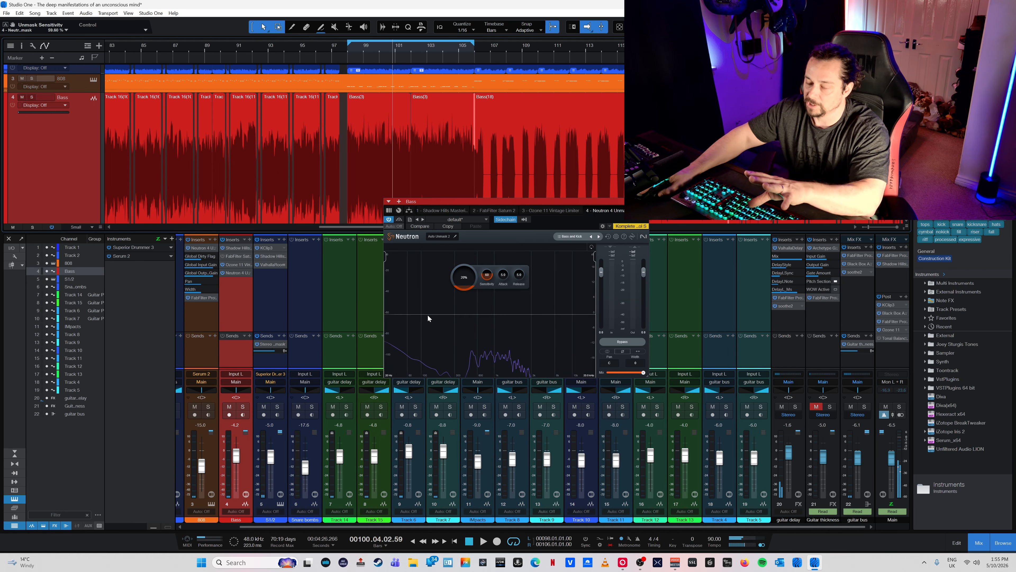
key(space)
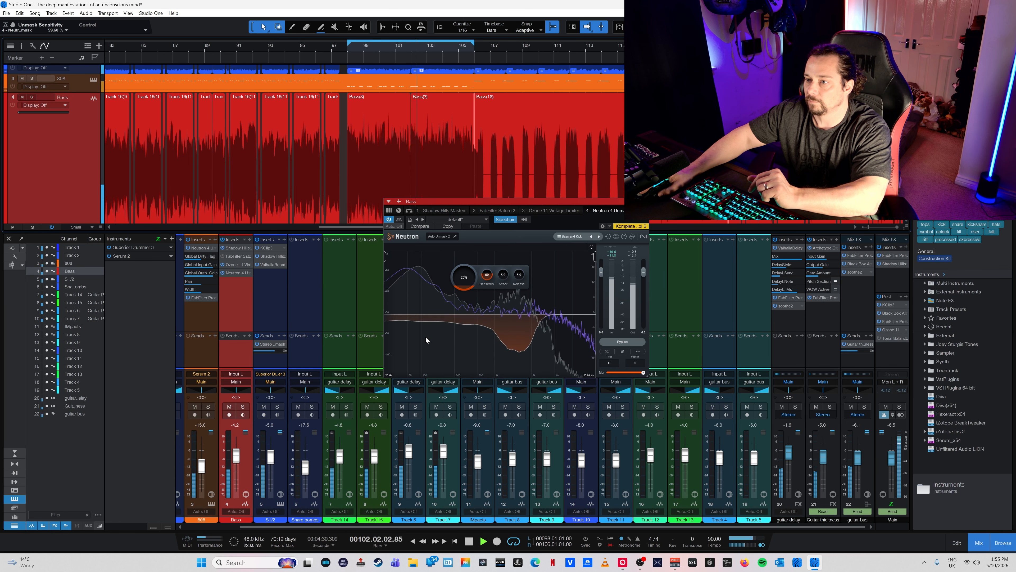
key(ctrl)
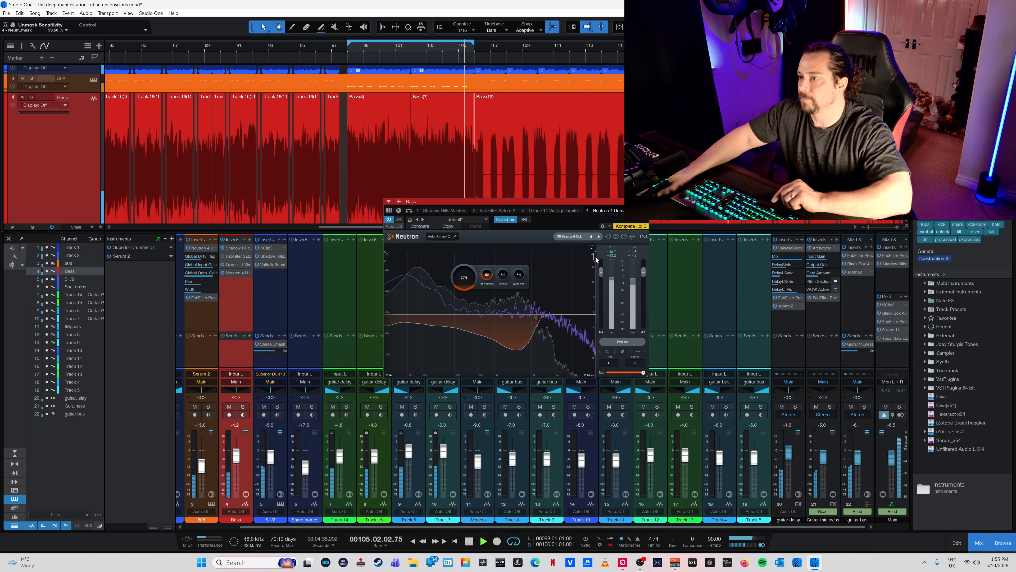
- Lower the Unmask's upper frequency limit to about 270 Hz and audition it in the full mix
drag(595, 258, 470, 262)
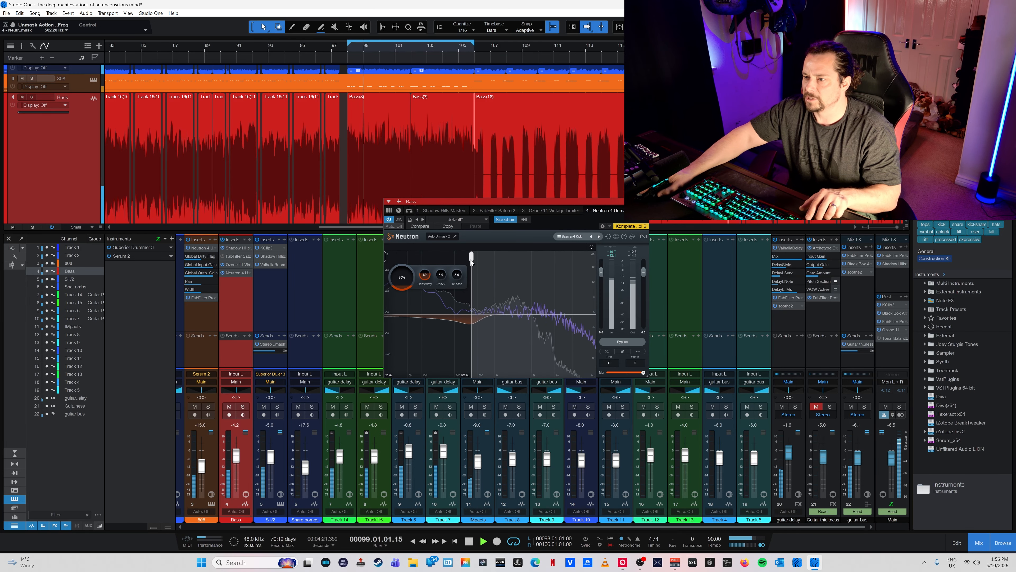
drag(471, 262, 461, 265)
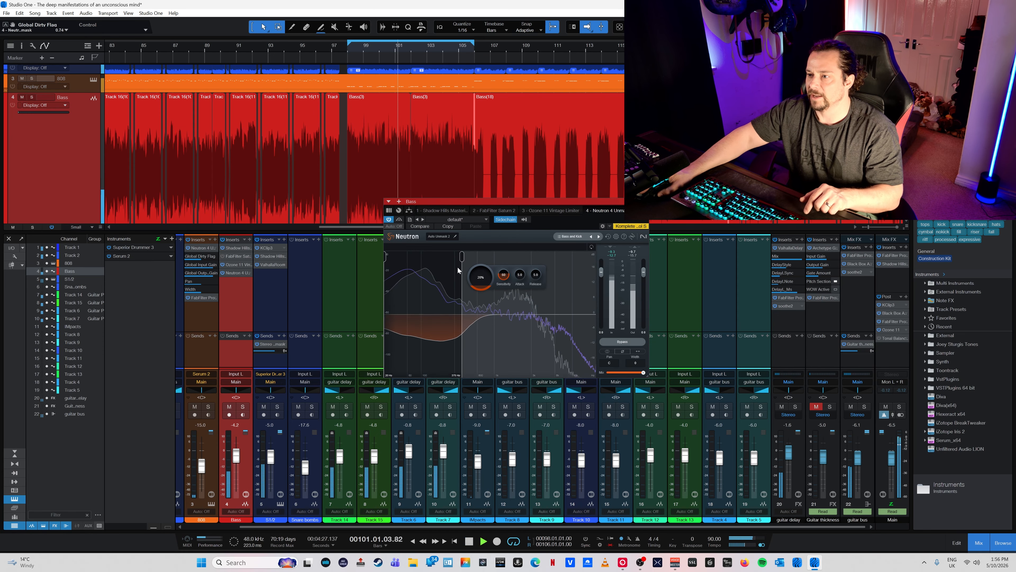
drag(463, 258, 453, 265)
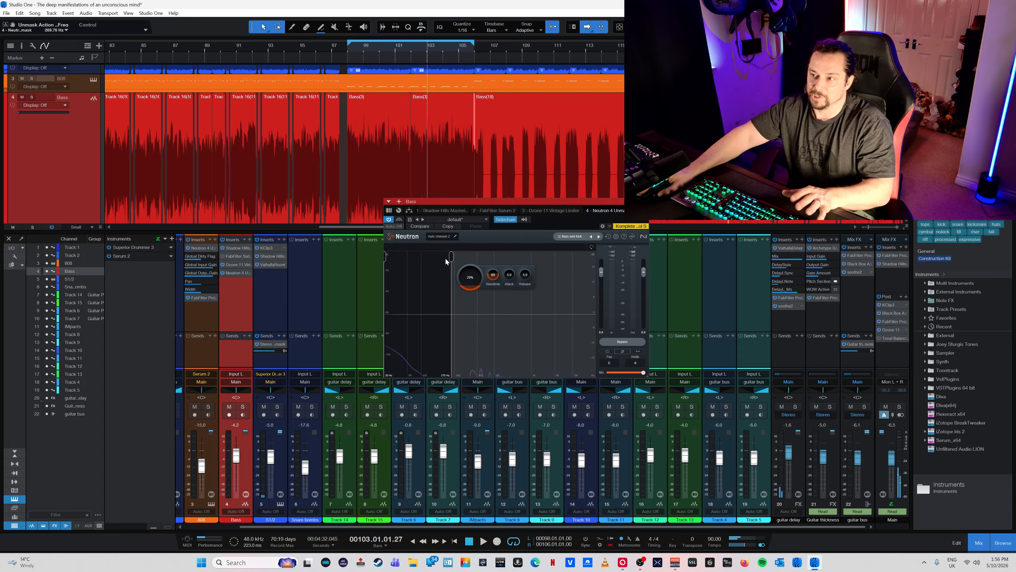
key(space)
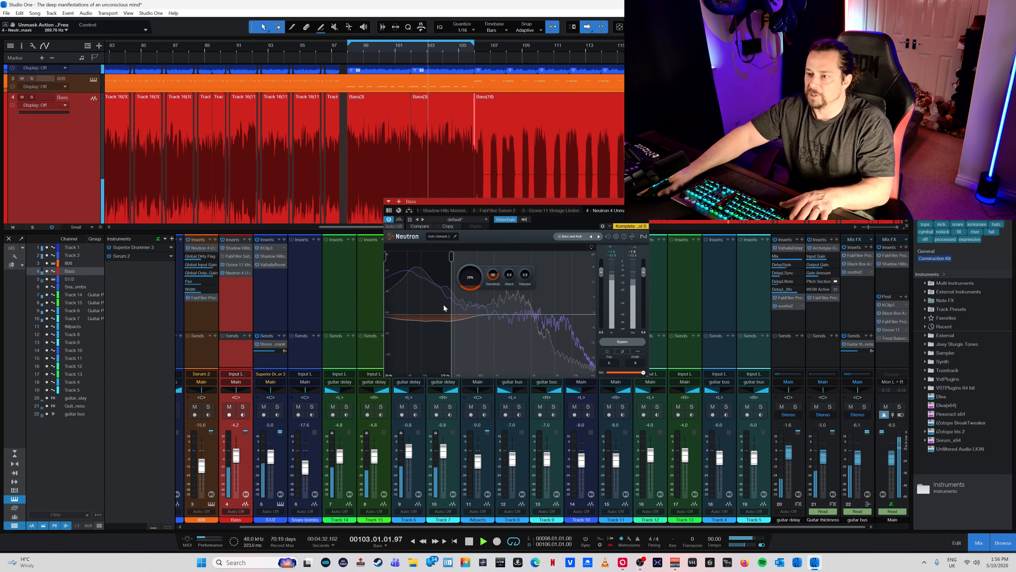
key(space)
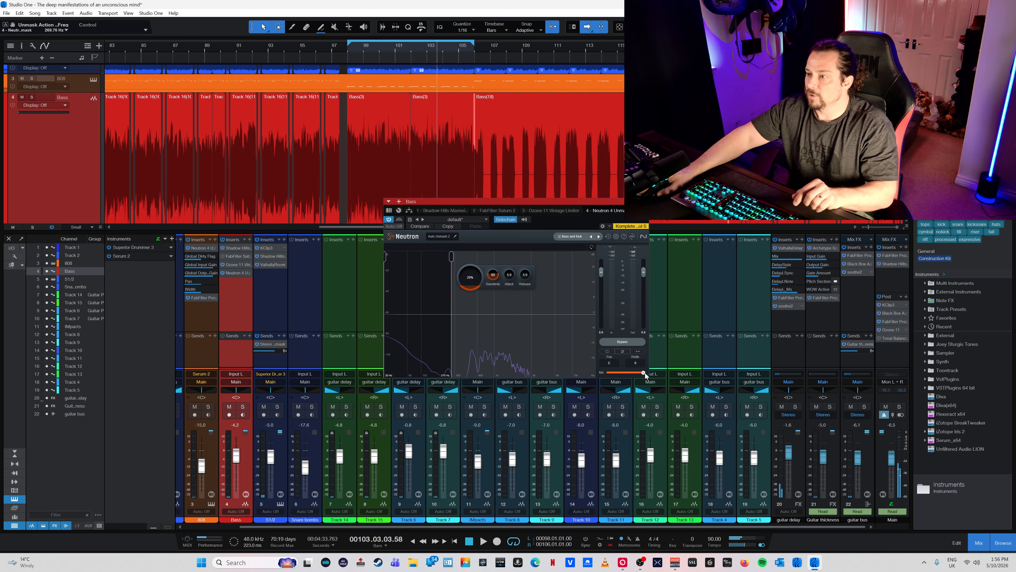
- Try the Unmask's global mix near zero, at about 77% and at about 62% while the full mix plays
key(space)
drag(645, 372, 611, 372)
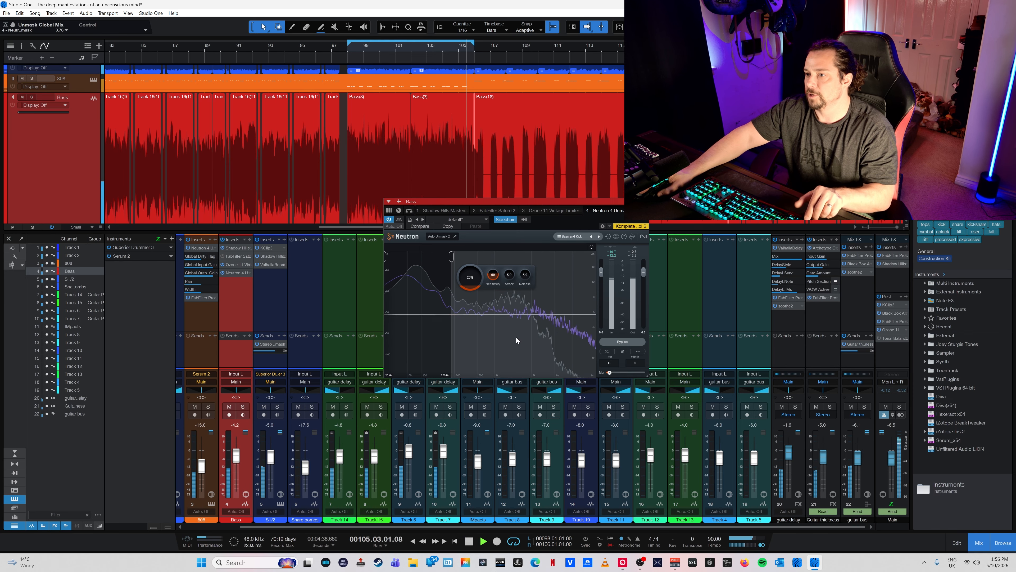
drag(609, 373, 634, 372)
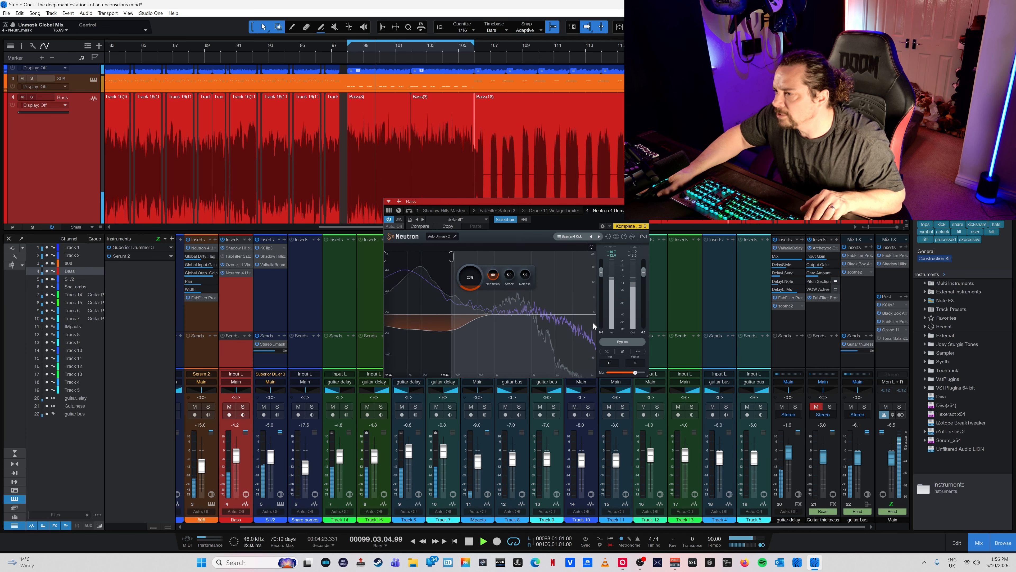
mouse_move(631, 371)
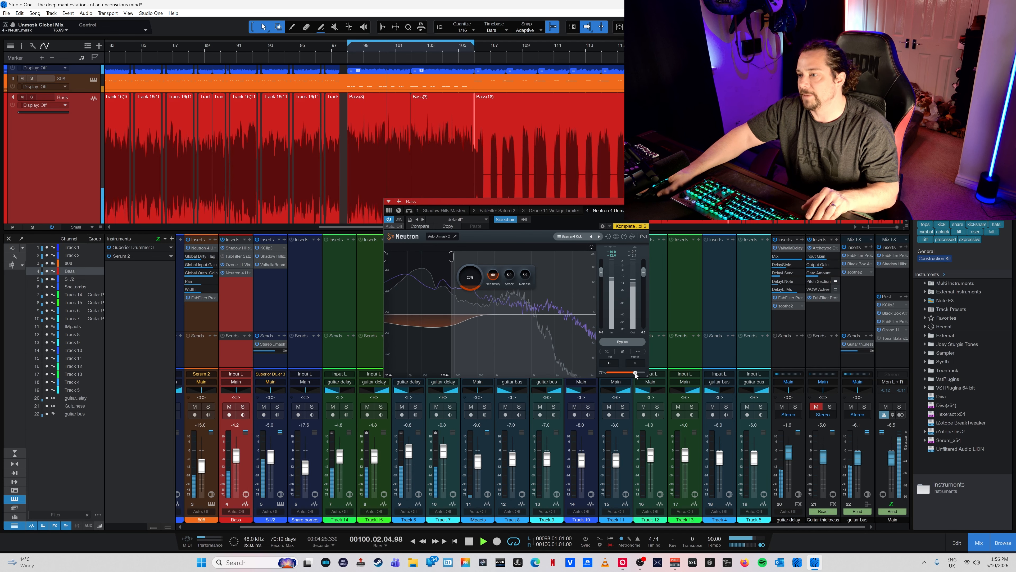
drag(635, 373, 631, 373)
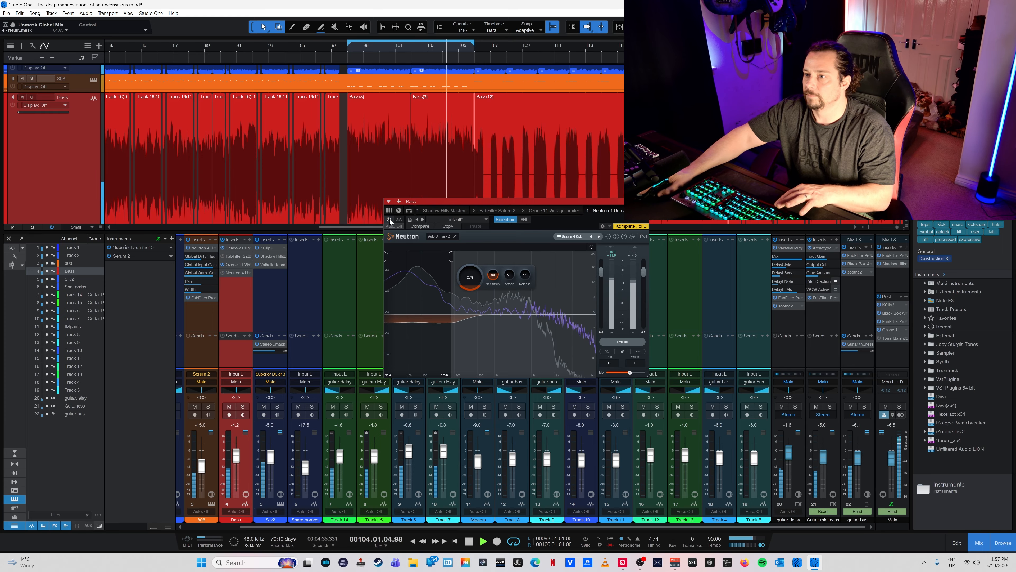
key(space)
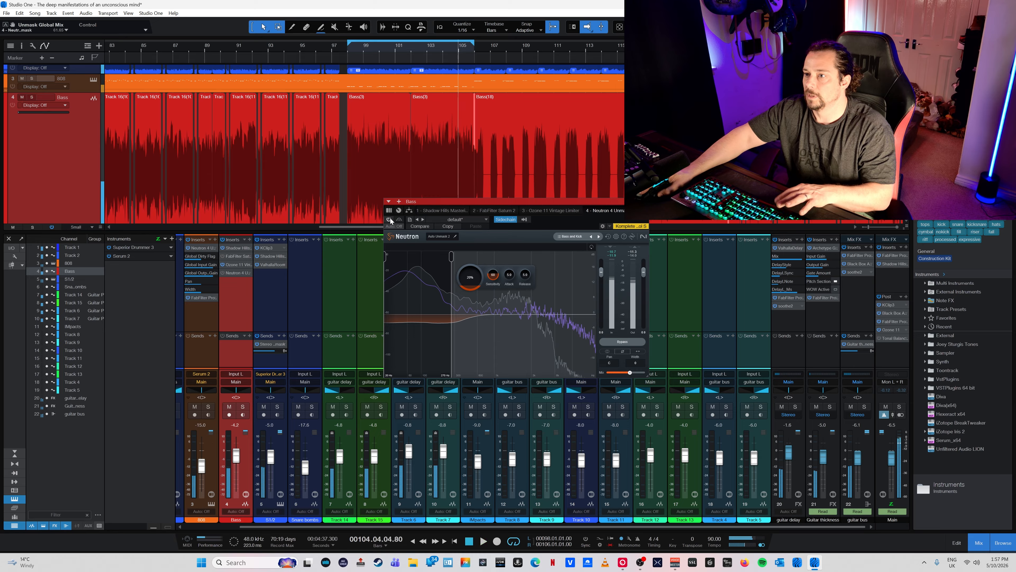
- Compare the active Unmask at 100% and 0% global mix during playback, and set the mix to 60%
click(390, 218)
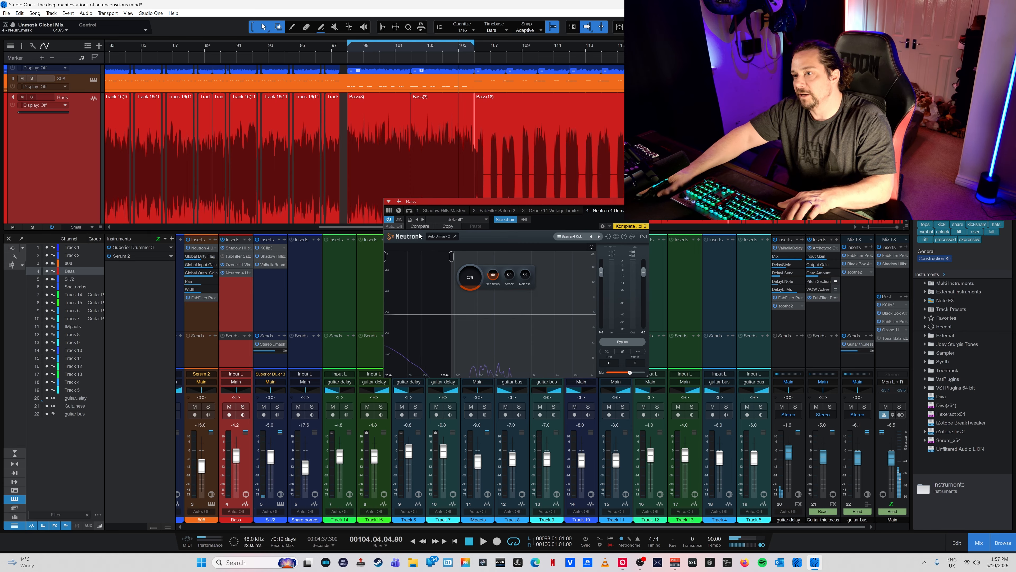
key(space)
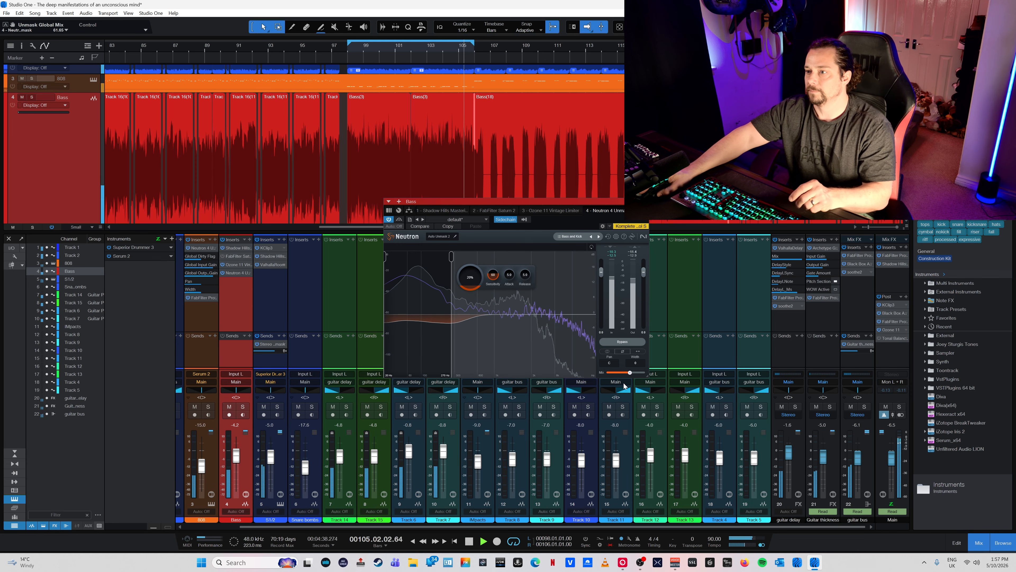
drag(630, 371, 663, 372)
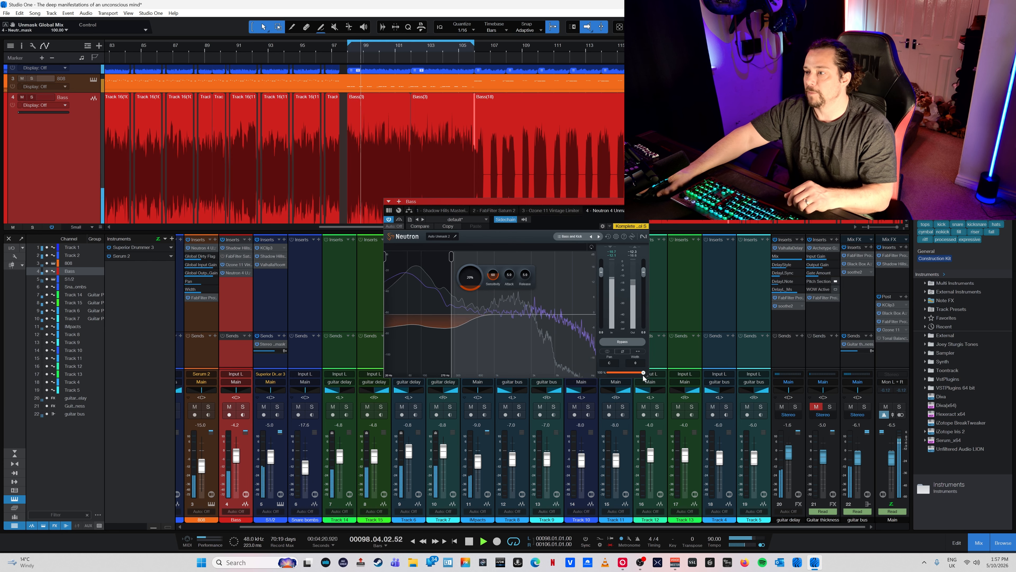
drag(643, 373, 601, 373)
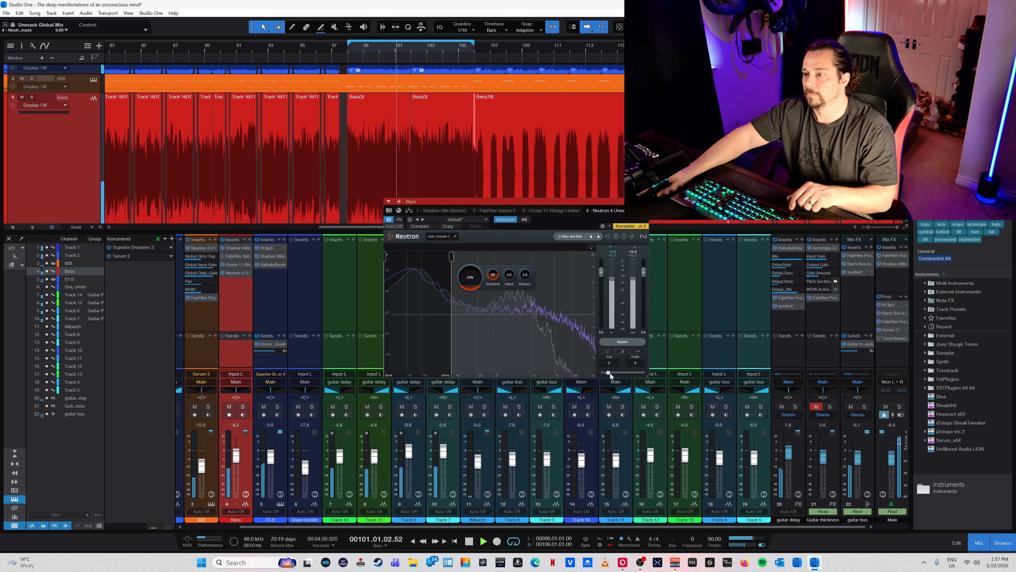
drag(610, 373, 629, 373)
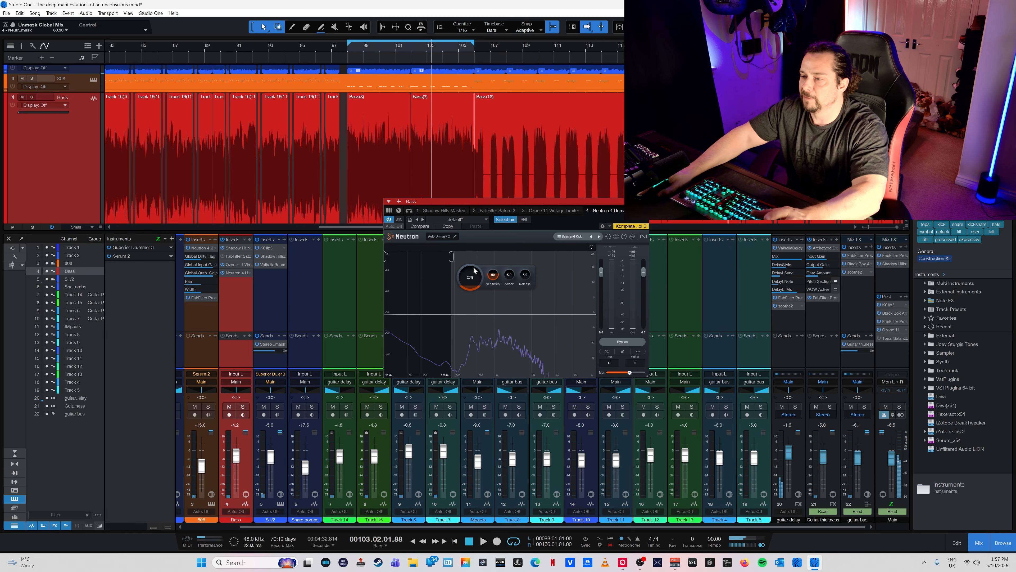
- Replay from bar 98, fine-tune the Unmask's global mix around 60%, stop playback and save the song
click(348, 51)
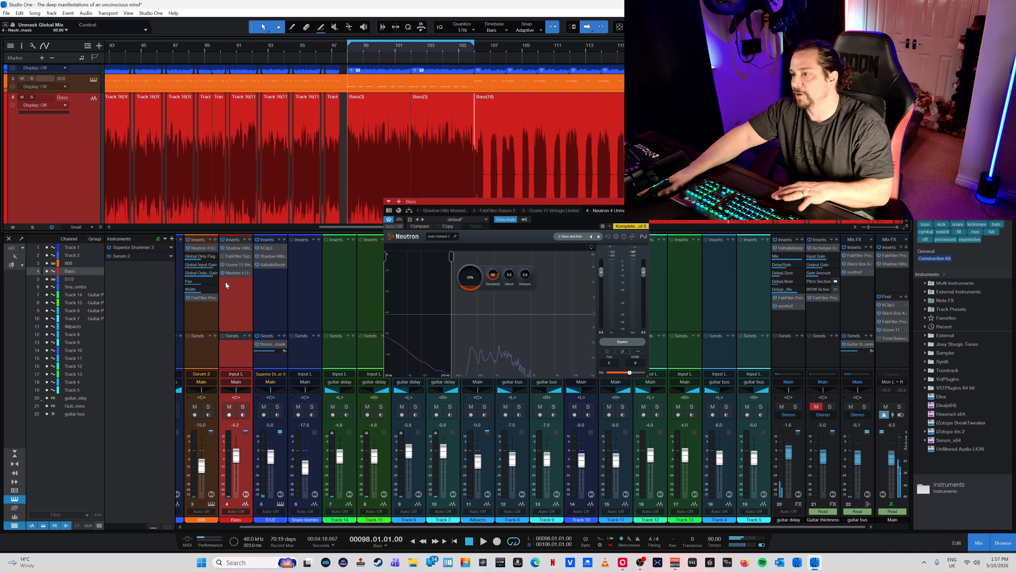
key(space)
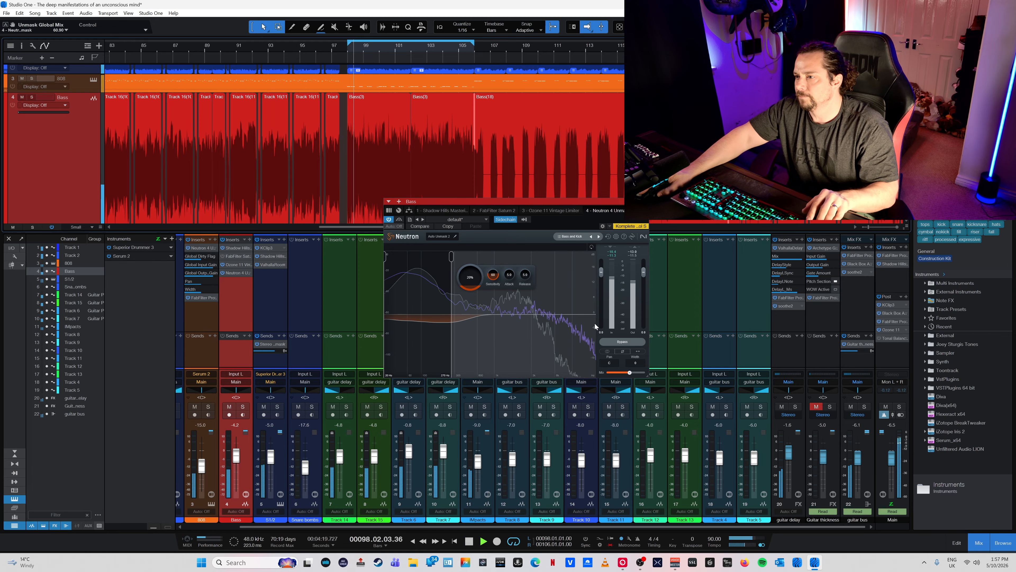
drag(628, 373, 628, 372)
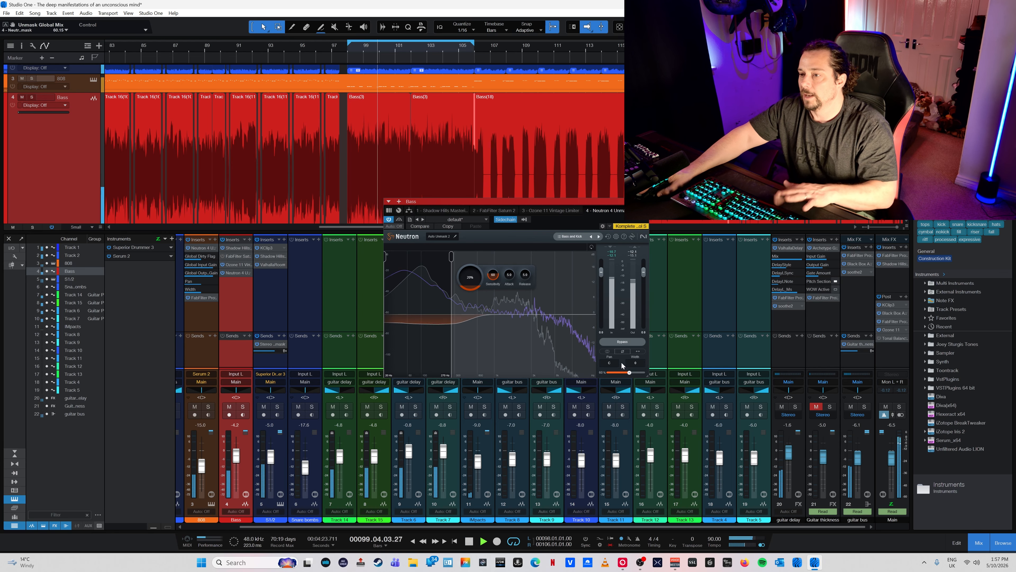
key(space)
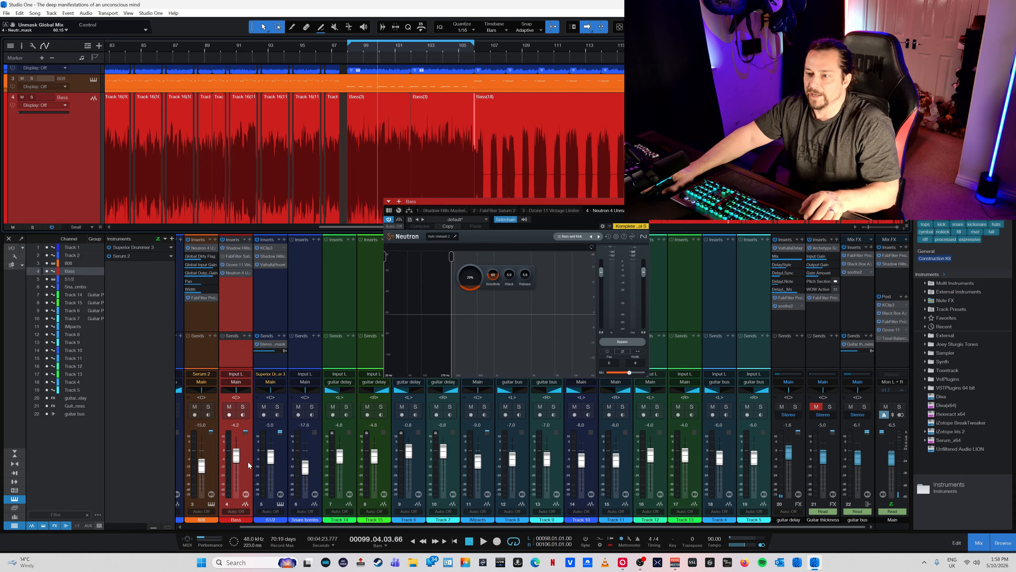
- Solo the drum channel, open its Superior Drummer 3 instrument and audition the kick drum beside the Unmask
click(277, 407)
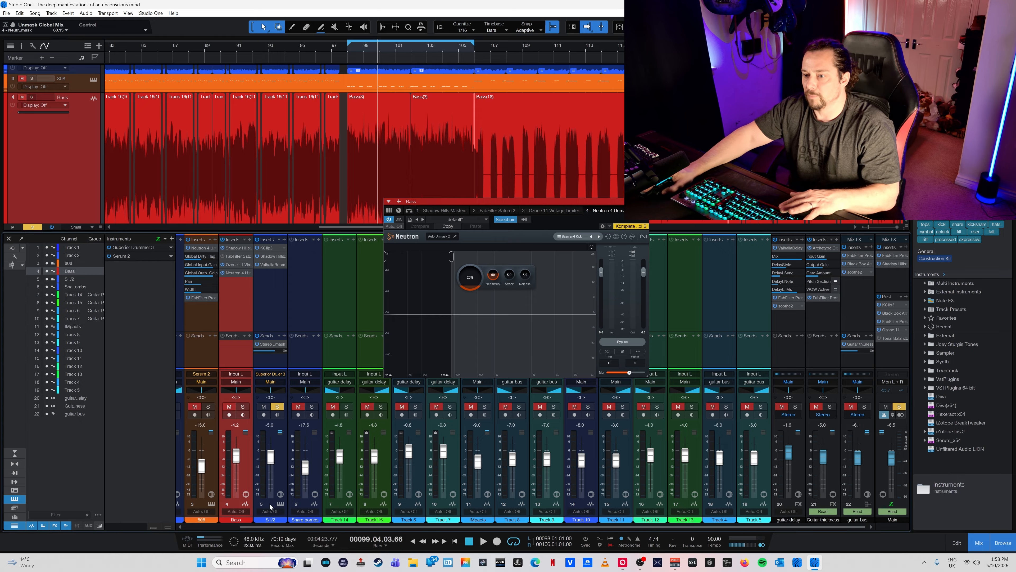
click(280, 504)
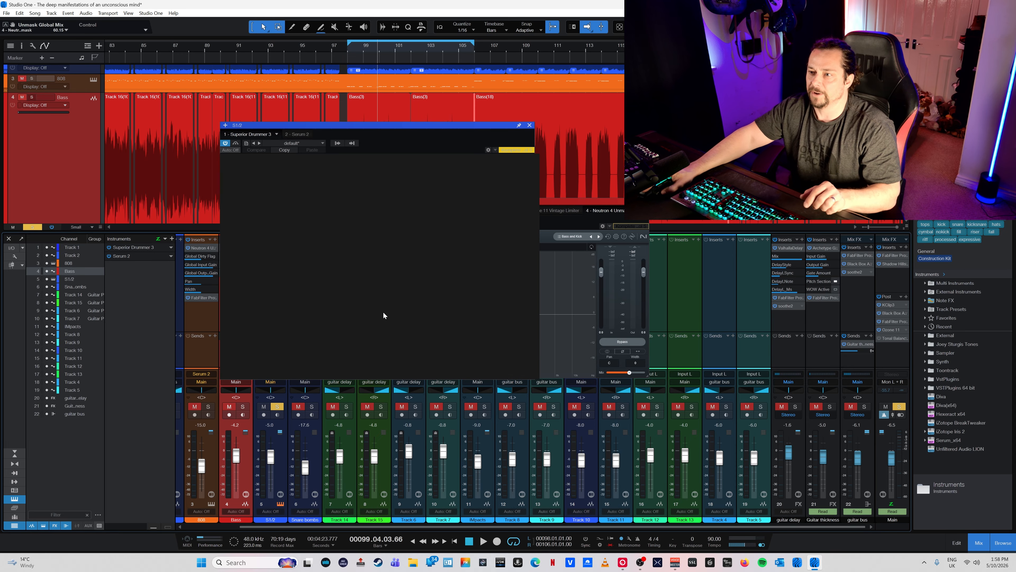
click(305, 159)
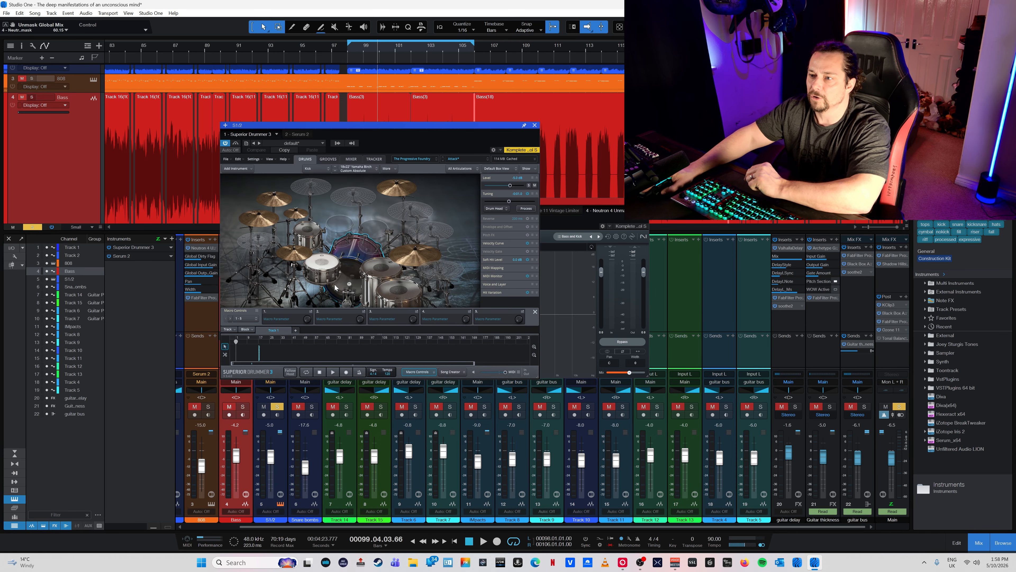
click(354, 258)
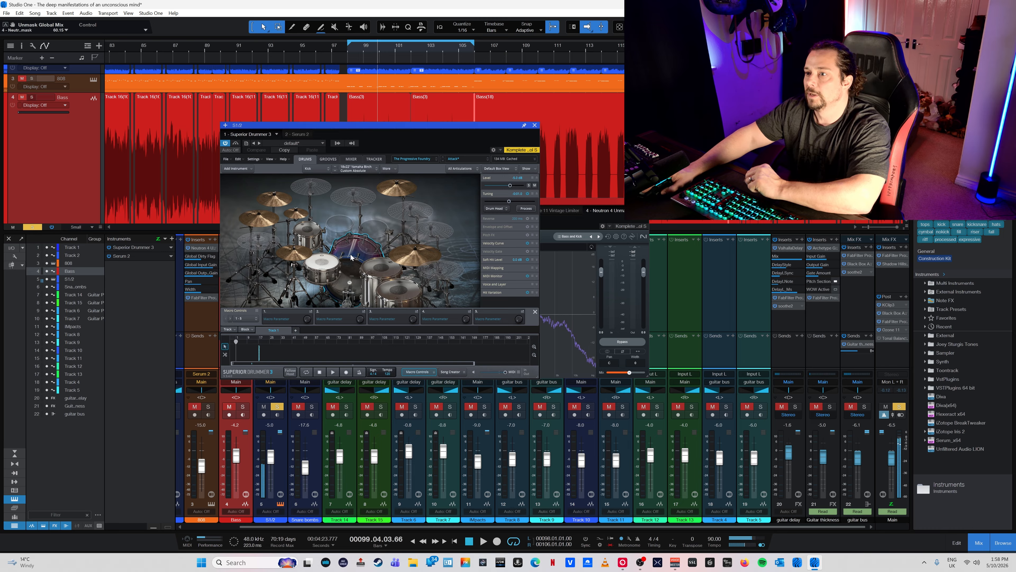
drag(389, 123, 739, 85)
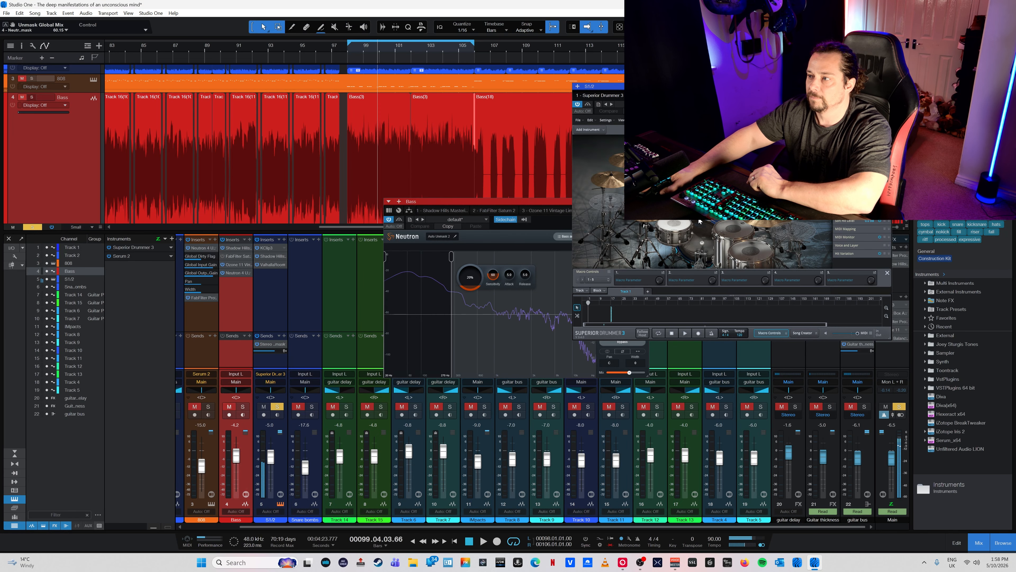
- Audition snare hits against the Unmask's spectrum and lower its upper frequency limit to about 177 Hz
click(674, 230)
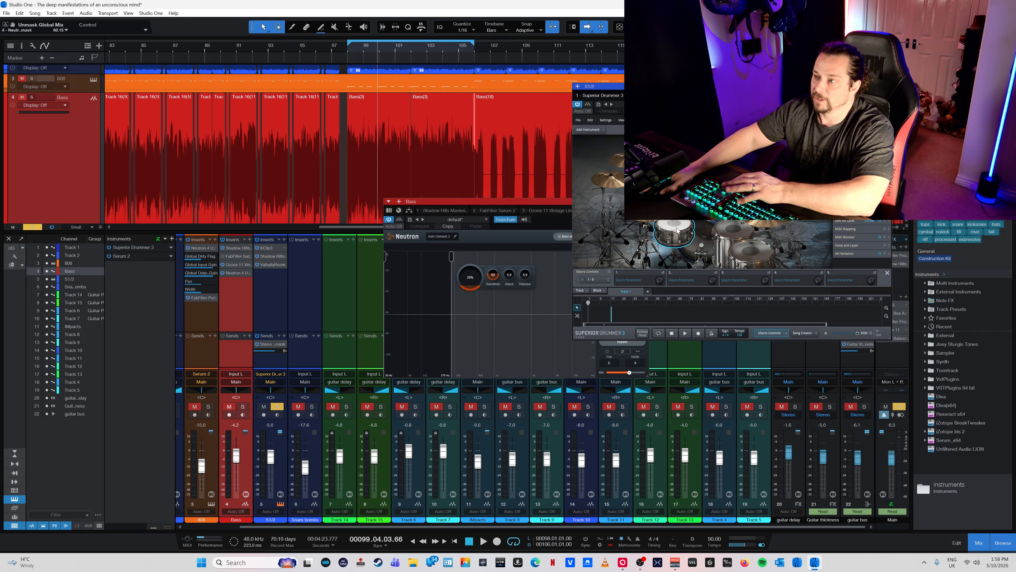
click(677, 231)
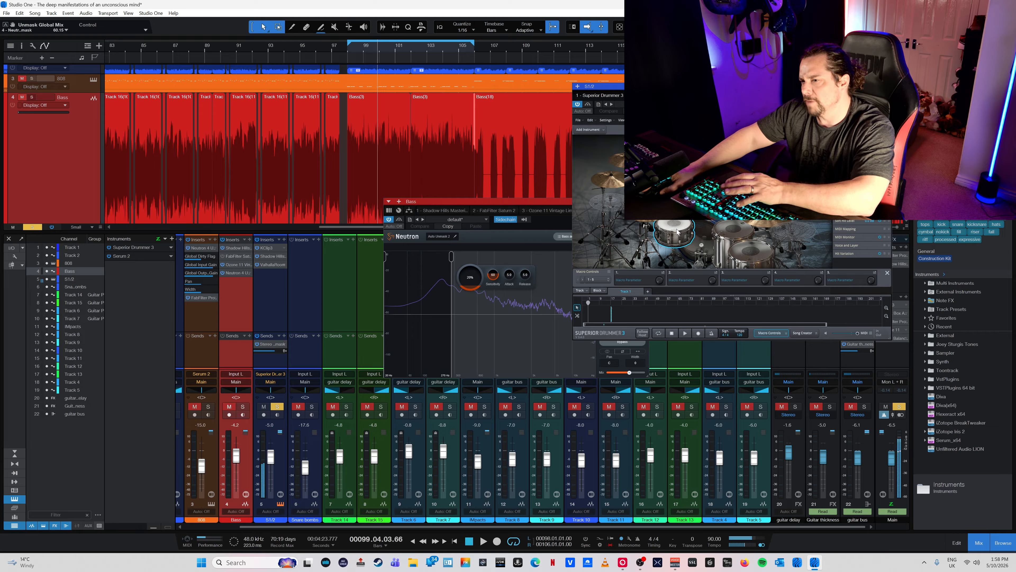
click(677, 232)
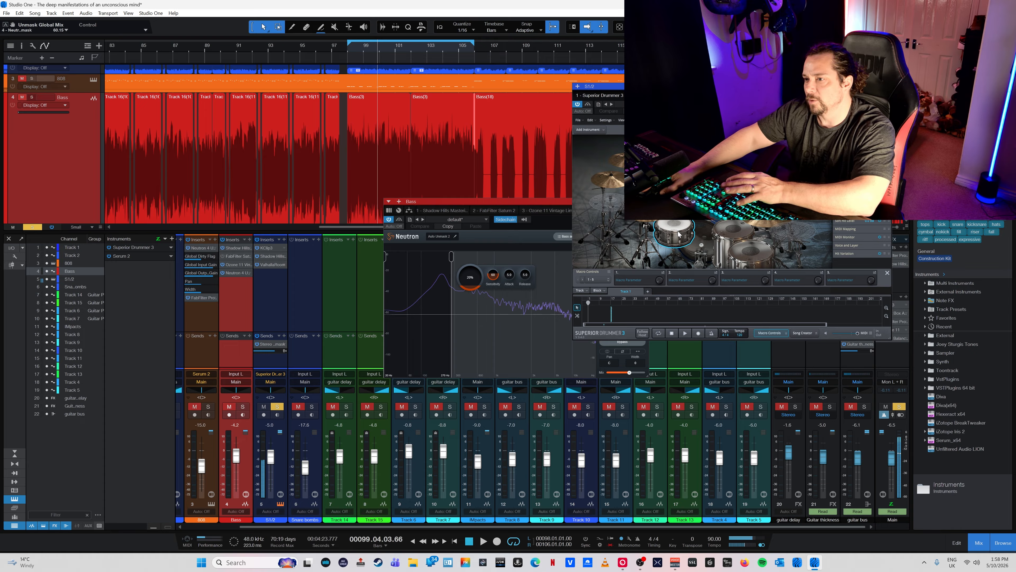
drag(451, 256, 440, 258)
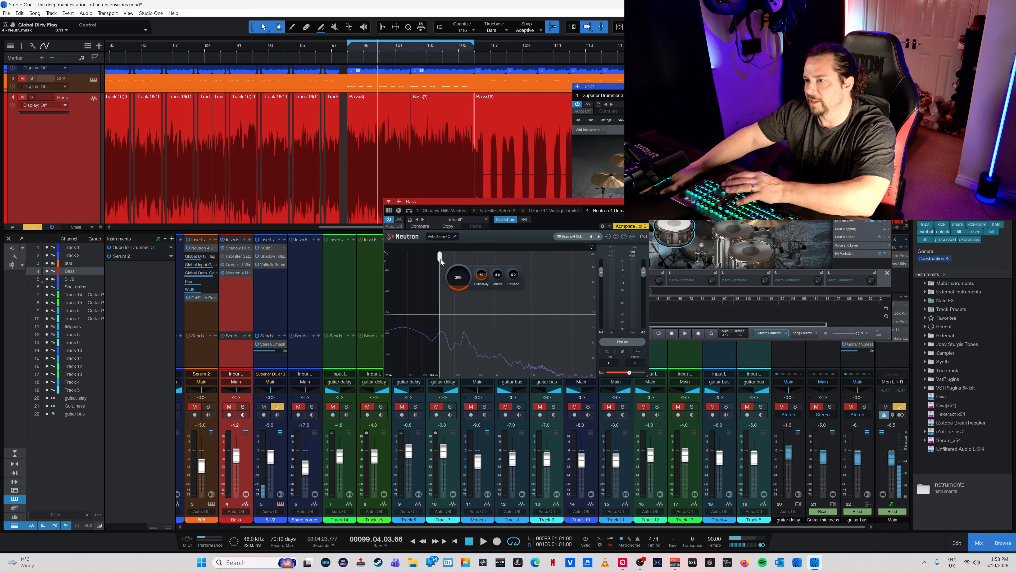
click(676, 231)
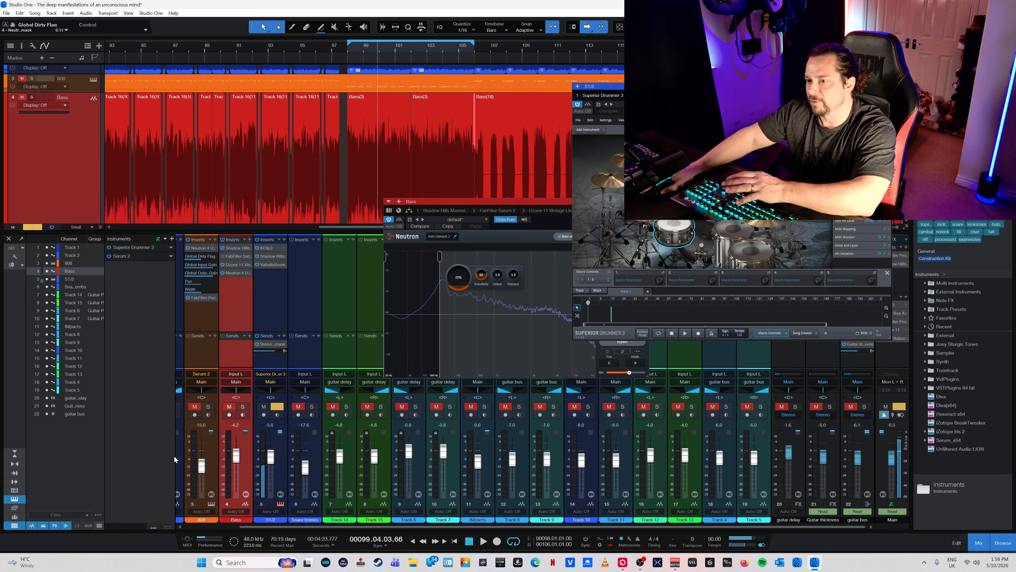
- Unsolo the drums, play the full mix and close Superior Drummer 3 to reveal the Unmask
click(277, 406)
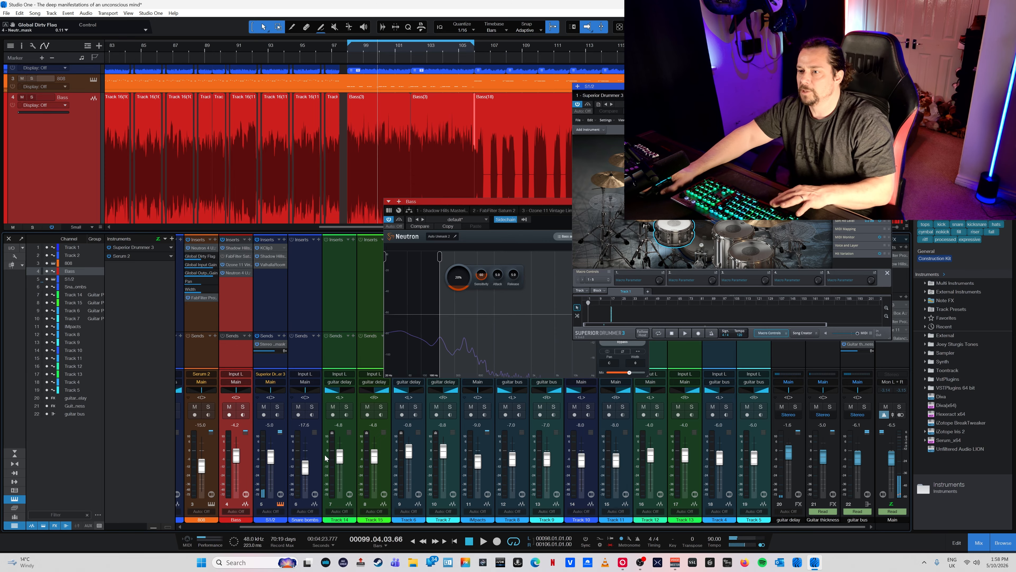
key(space)
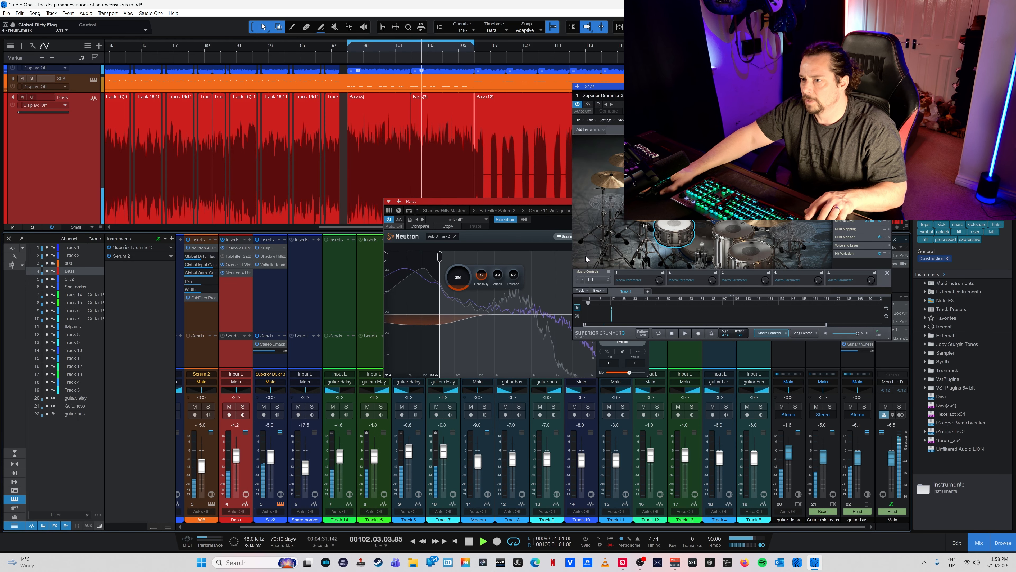
click(887, 86)
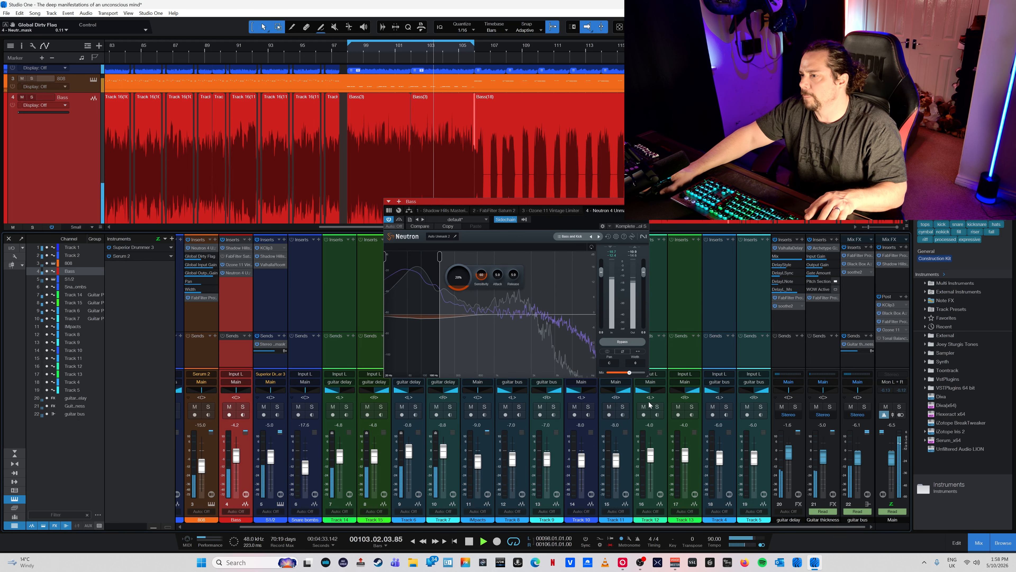
drag(580, 202, 540, 189)
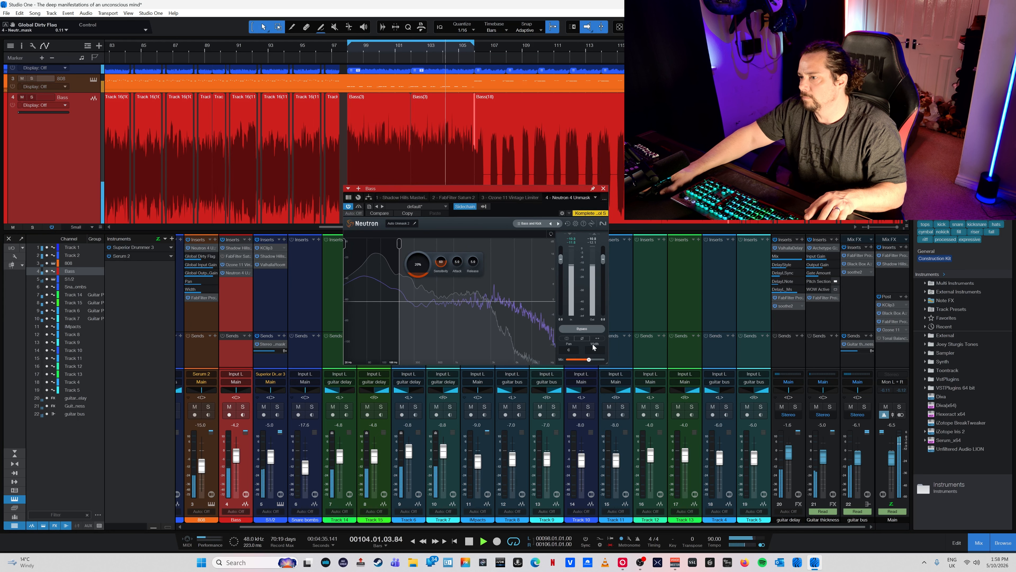
- Enlarge the Unmask window to review its response, close it and save the song
drag(607, 363, 834, 454)
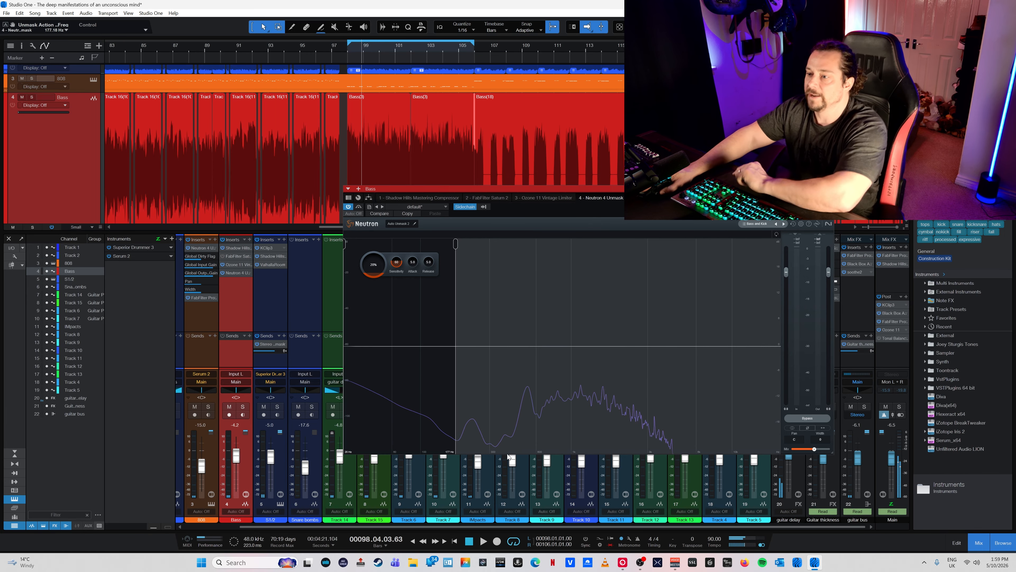
click(829, 188)
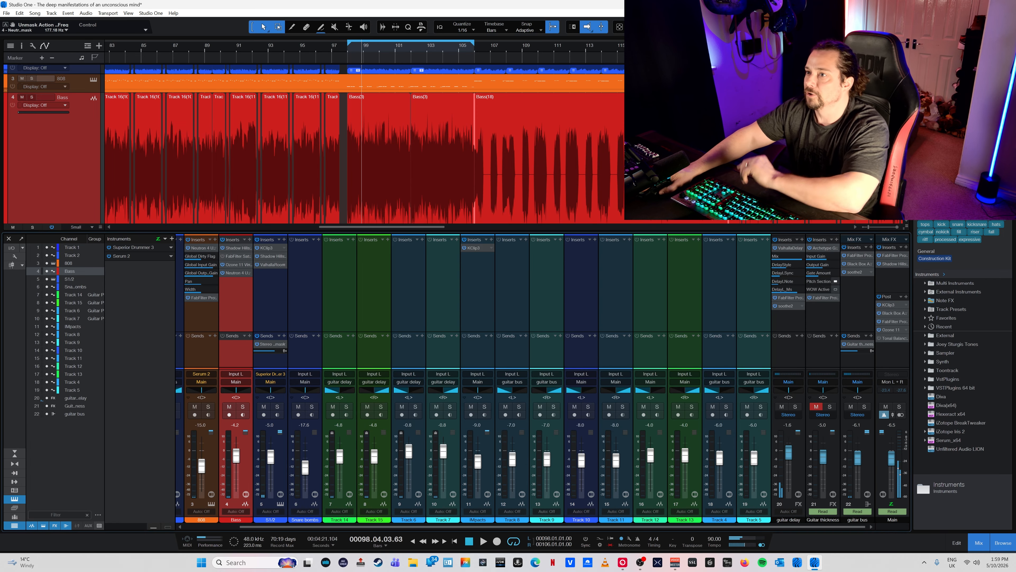
key(ctrl+s)
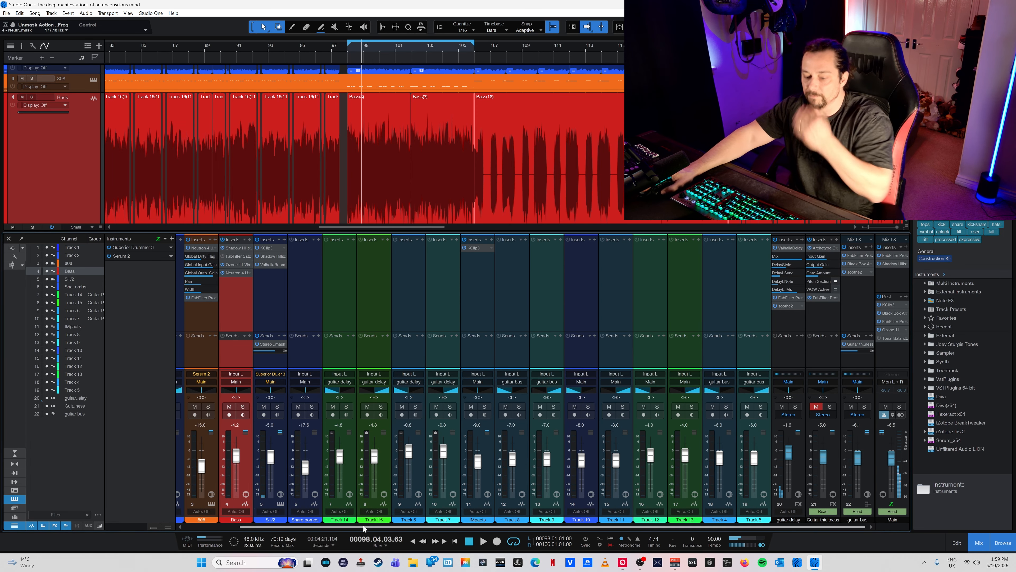
- Enlarge the arrangement area above the mixer and solo the 808 track
key(space)
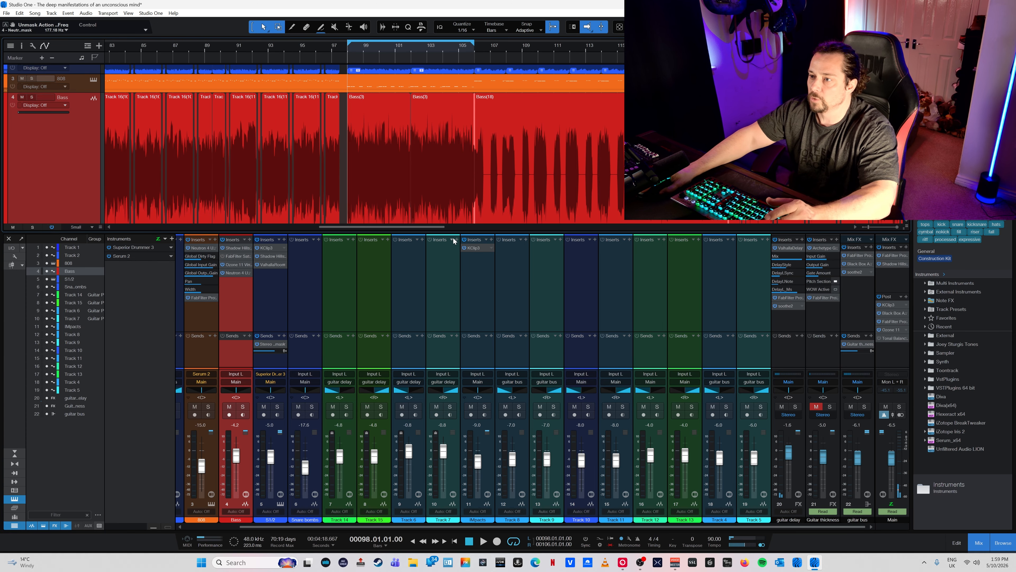
drag(458, 232, 458, 340)
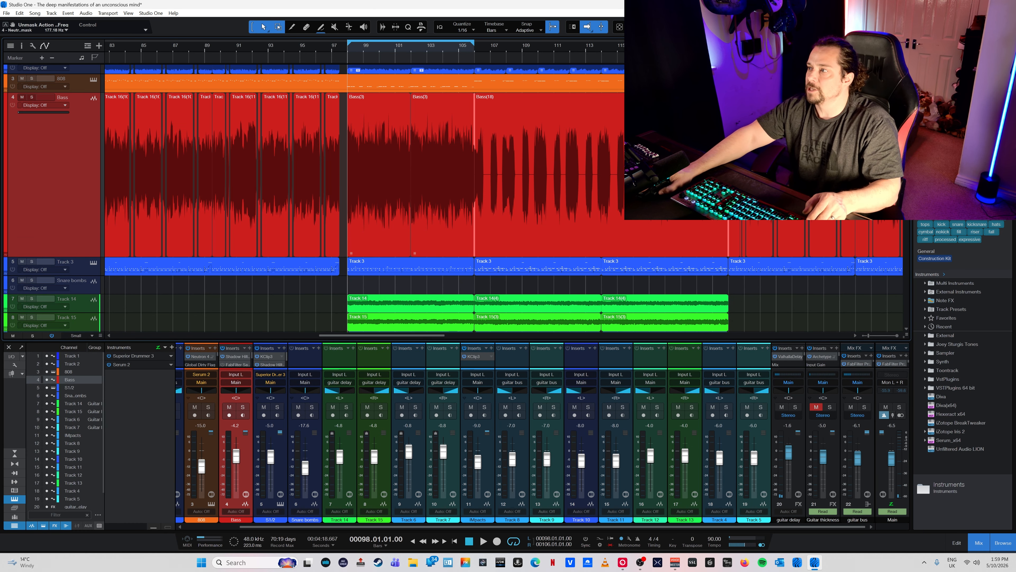
scroll(316, 188, up, 1)
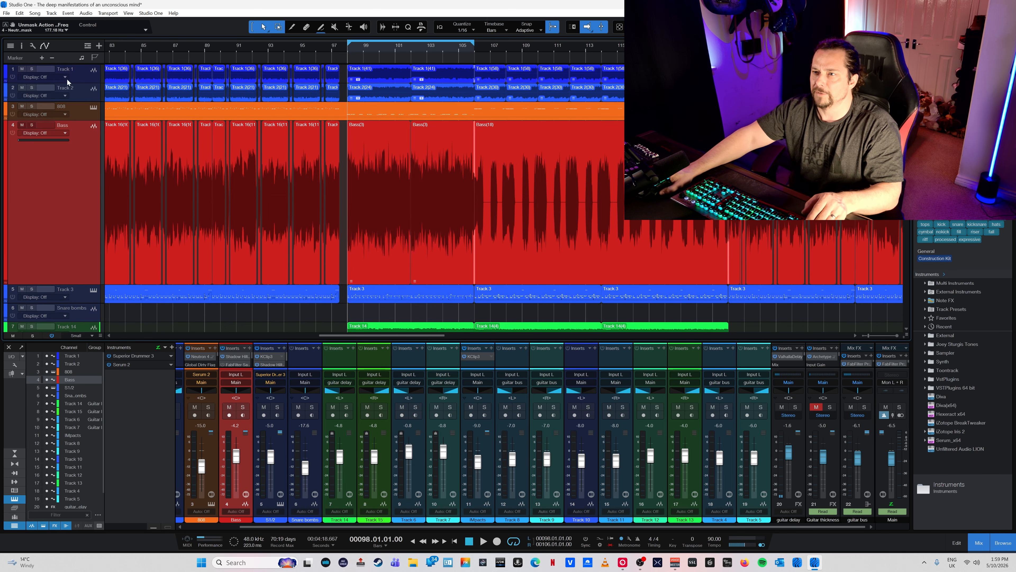
click(32, 108)
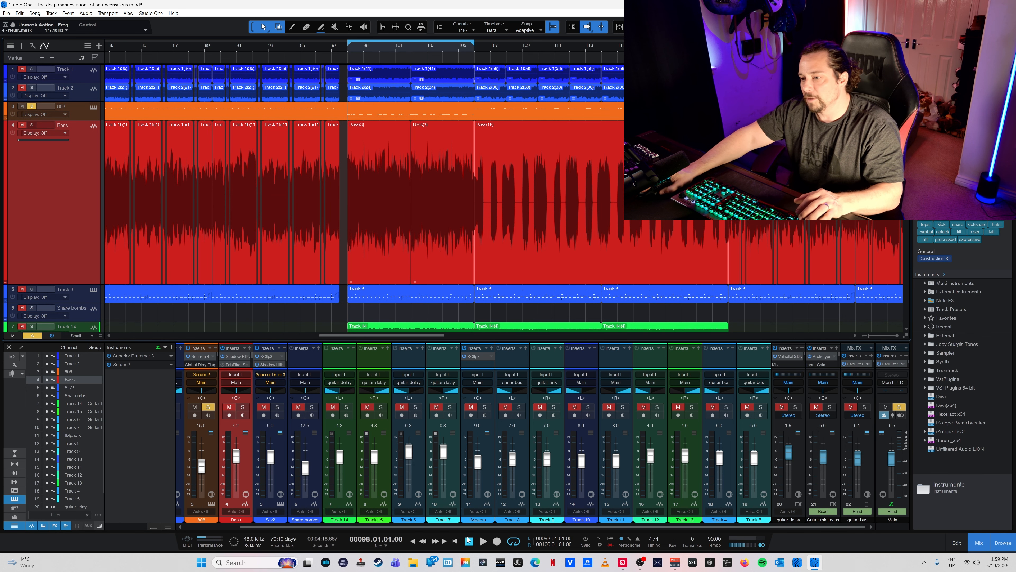
- Review the whole song from its start and place the playhead at bar 98
click(455, 541)
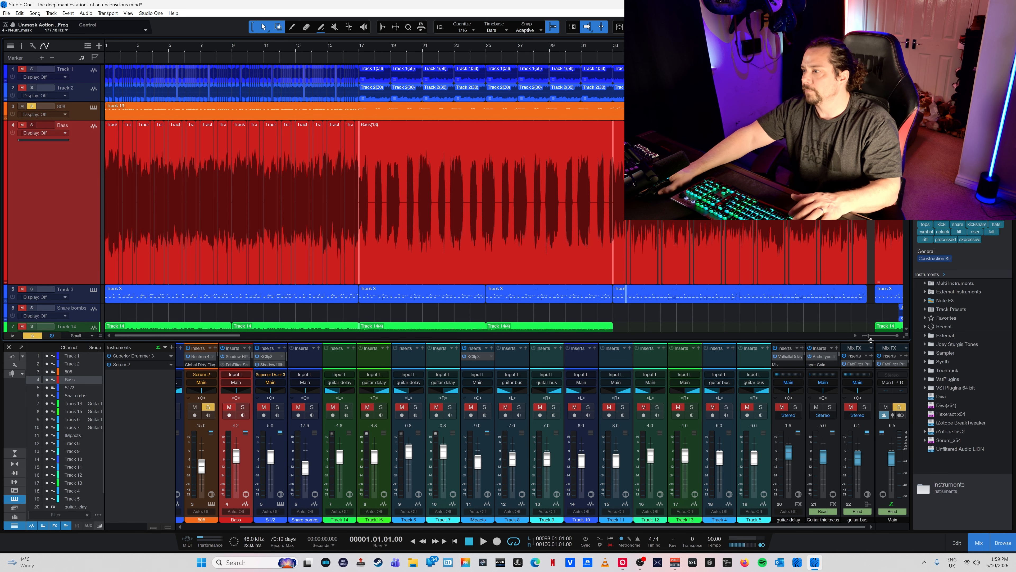
drag(870, 335, 865, 336)
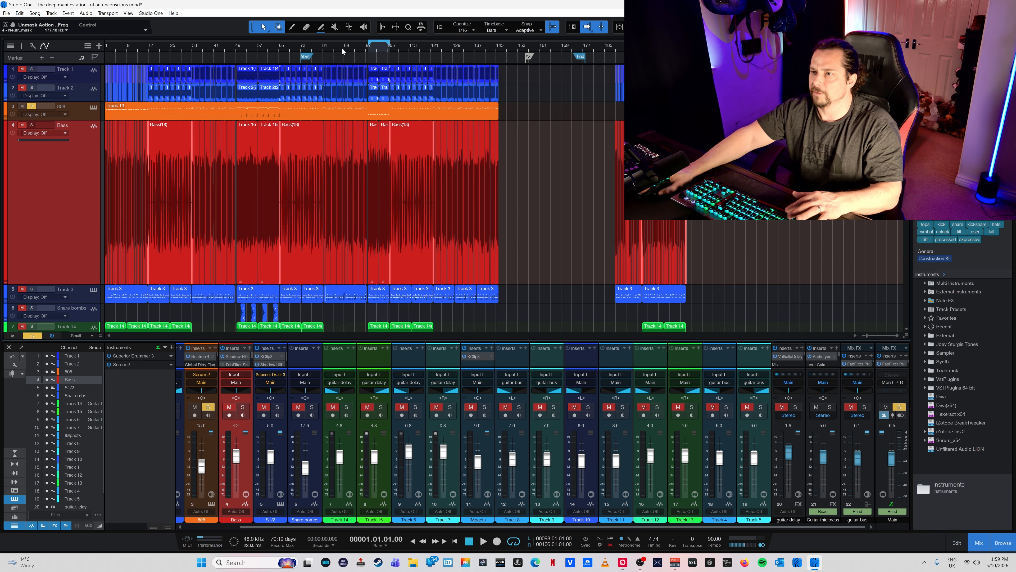
click(366, 50)
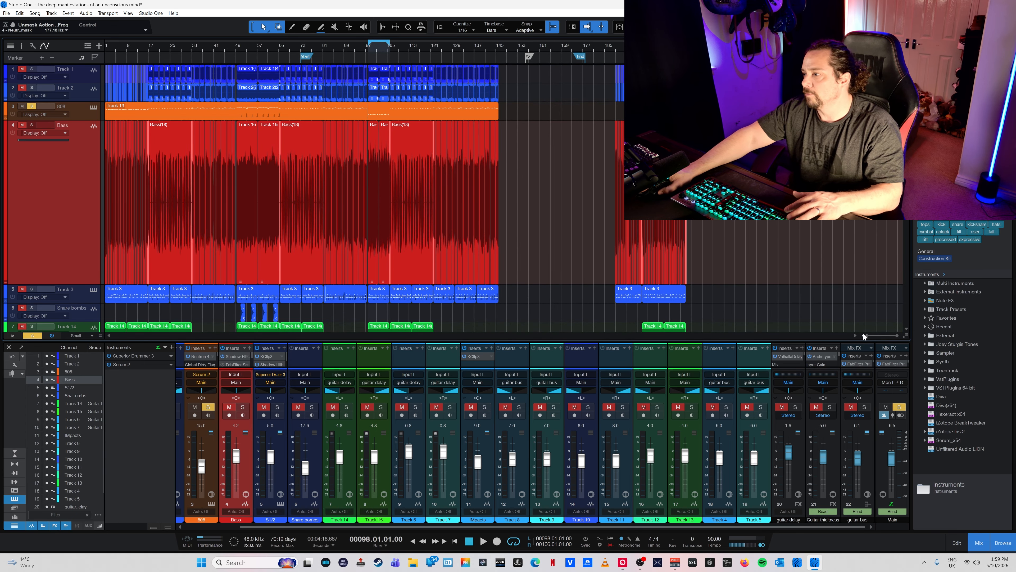
drag(867, 335, 873, 334)
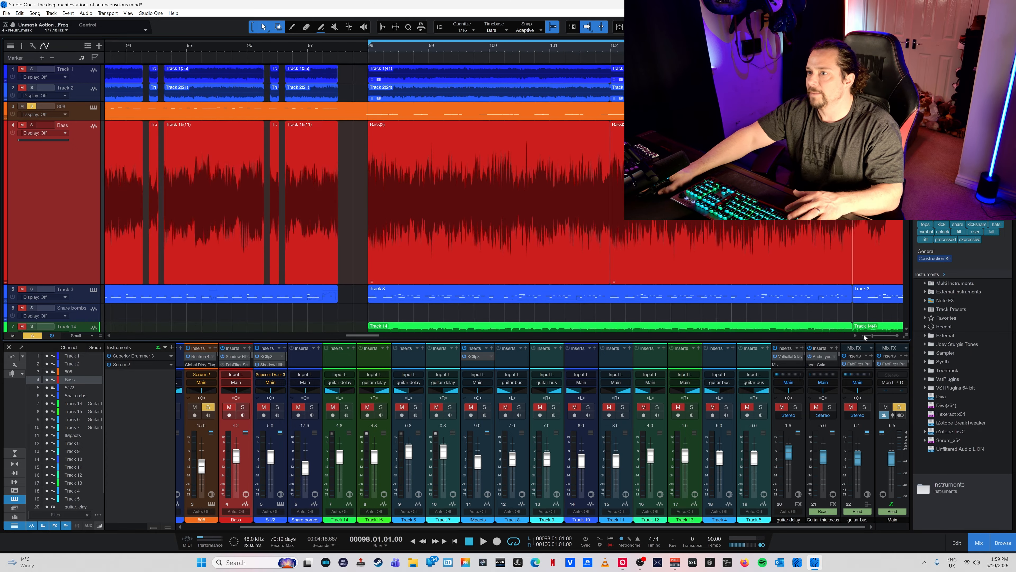
- Open the 808 track's Serum 2 instrument and audition several notes of the 808 - Diesel preset
click(94, 108)
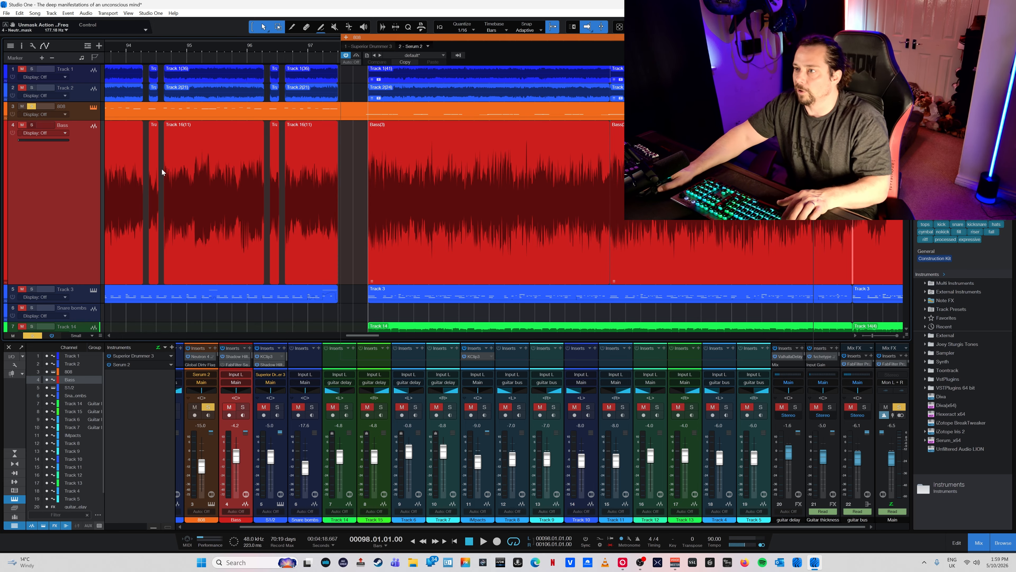
click(559, 262)
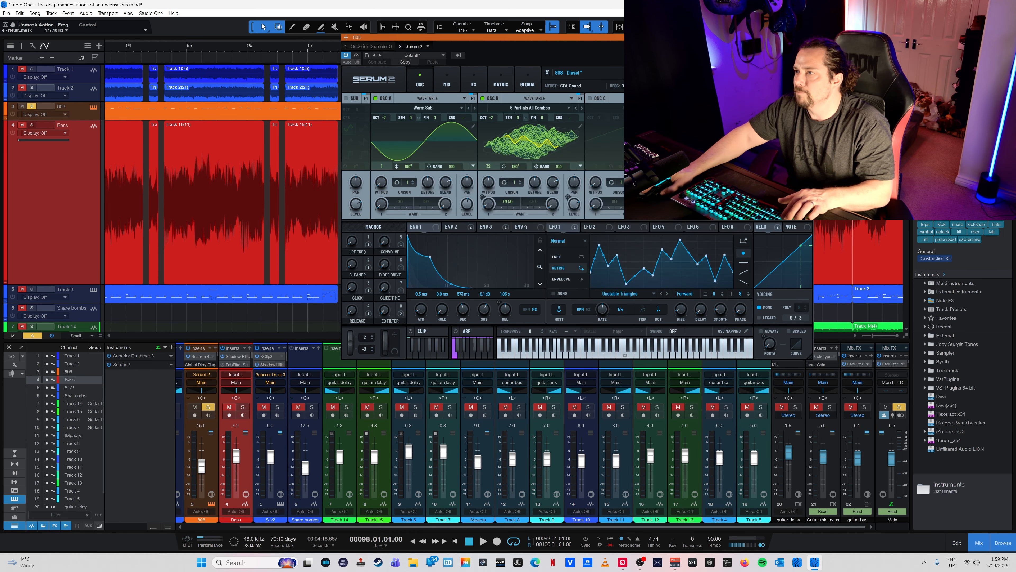
drag(652, 38, 583, 140)
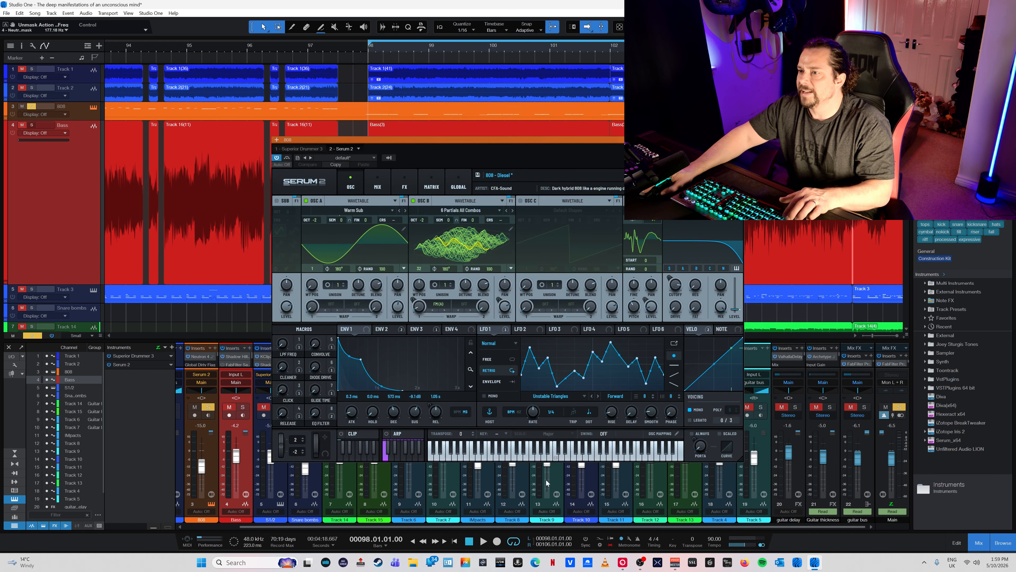
click(539, 458)
click(534, 457)
click(523, 453)
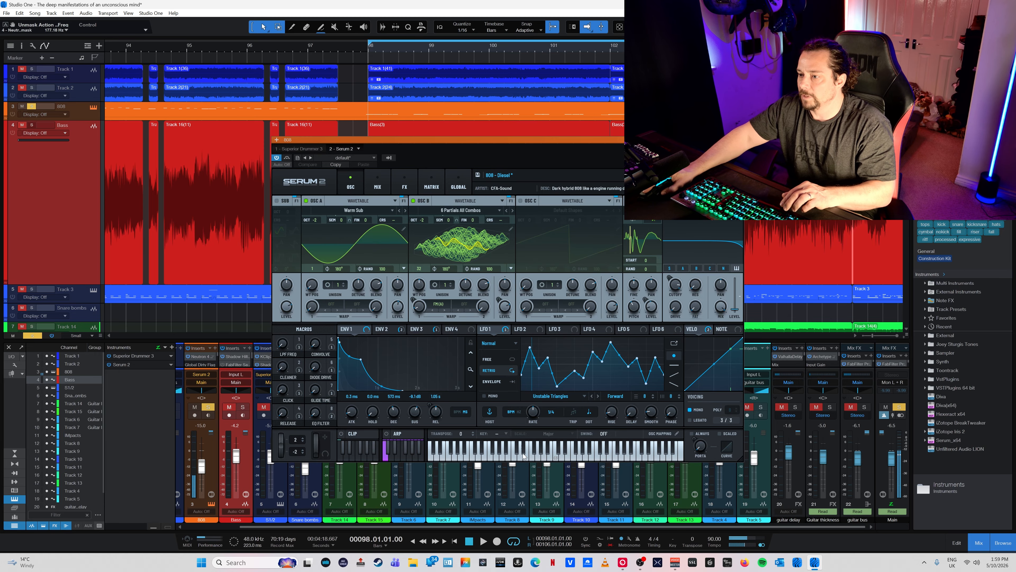
click(572, 459)
click(562, 458)
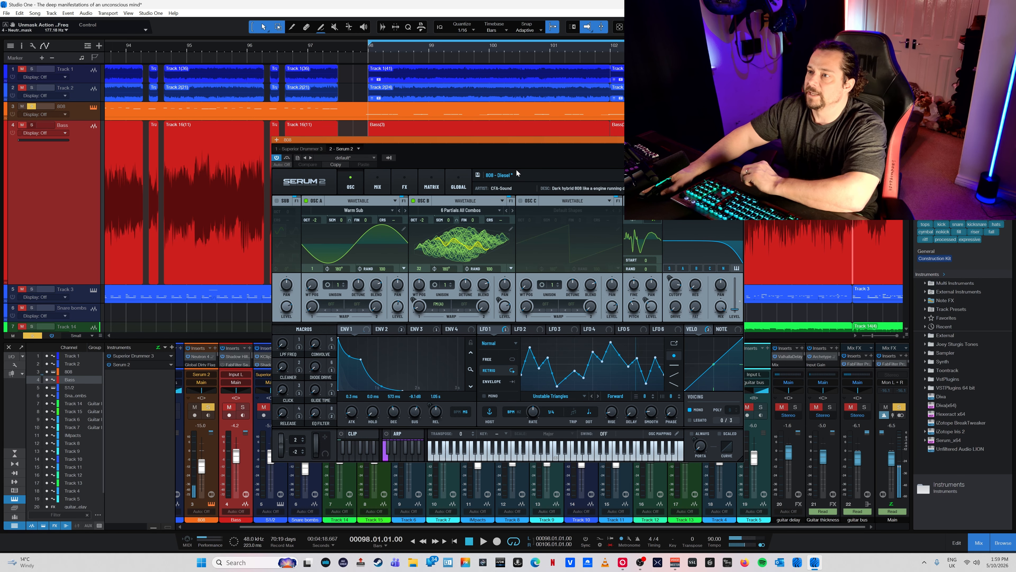
- Load the factory bass preset 808 - Decomposed in Serum 2 and audition it across several notes
click(531, 180)
mouse_move(520, 186)
mouse_move(599, 195)
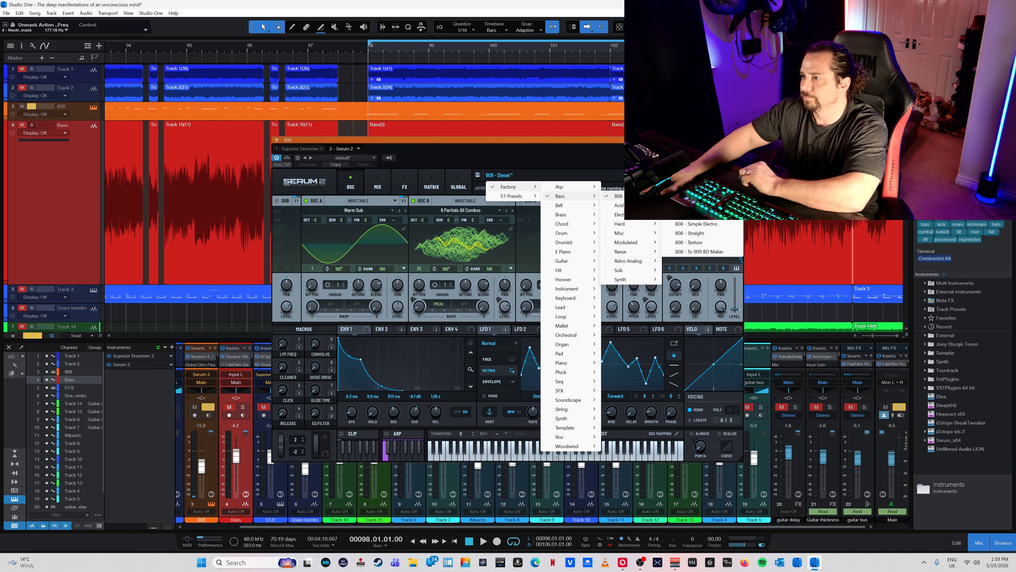
click(692, 196)
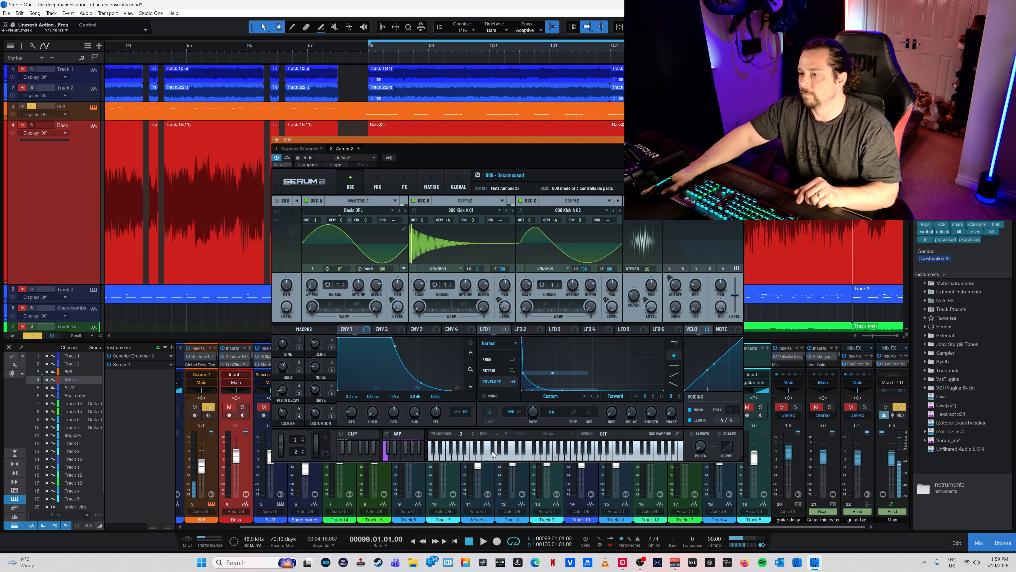
drag(611, 451, 648, 454)
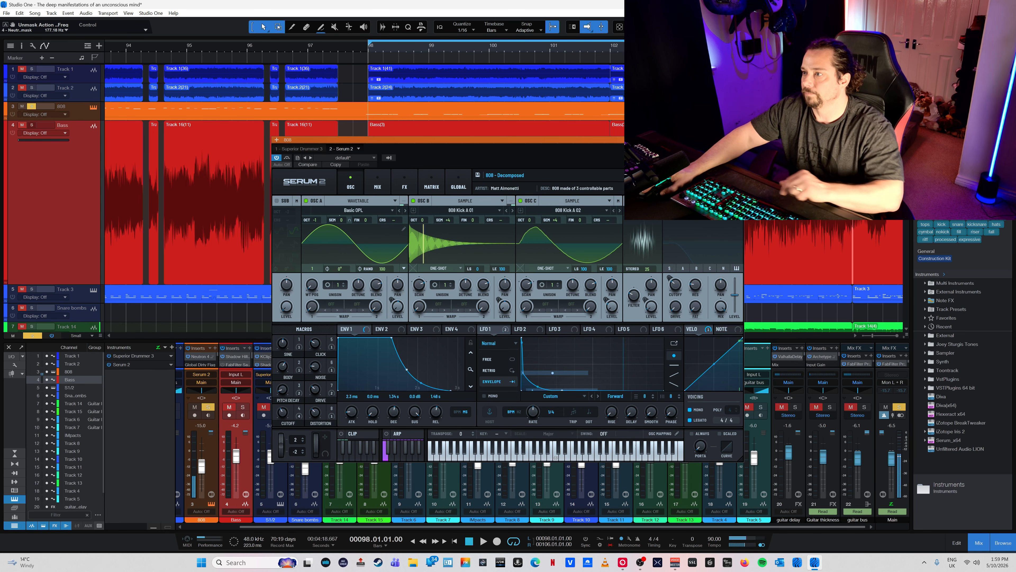
- Undo the preset change in Serum 2 to return to 808 - Diesel and audition a run of notes
key(ctrl+z)
mouse_move(517, 453)
mouse_down()
mouse_move(489, 448)
mouse_move(581, 455)
mouse_up()
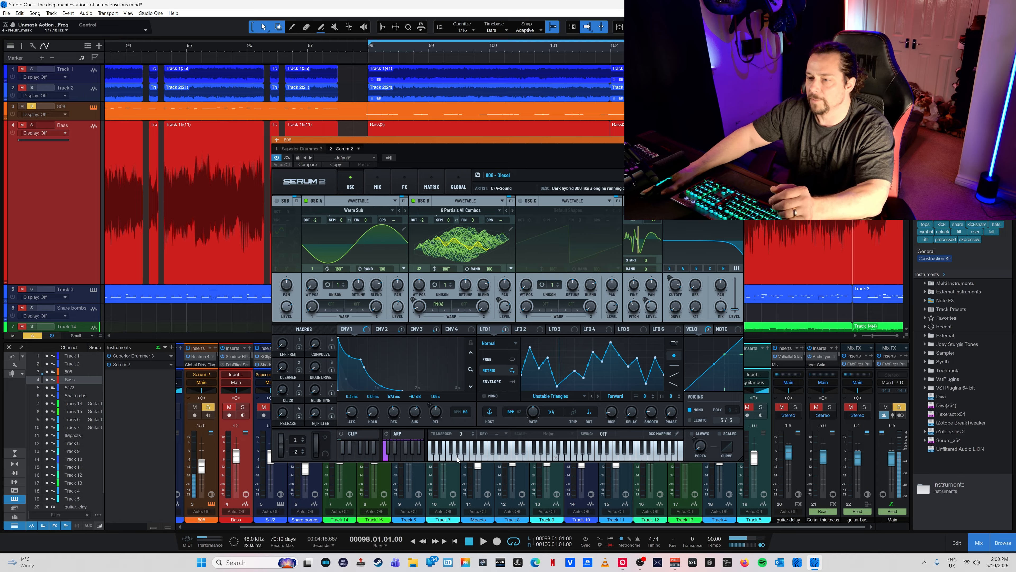
- Set the 808 channel's volume to 0 dB and audition several notes of the Serum 2 preset
click(202, 425)
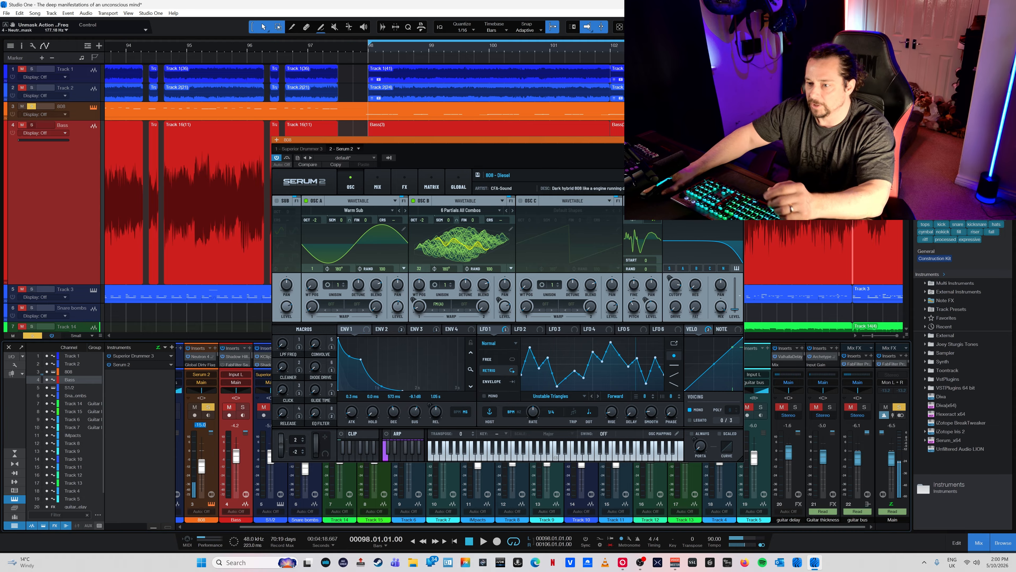
text(0)
key(Return)
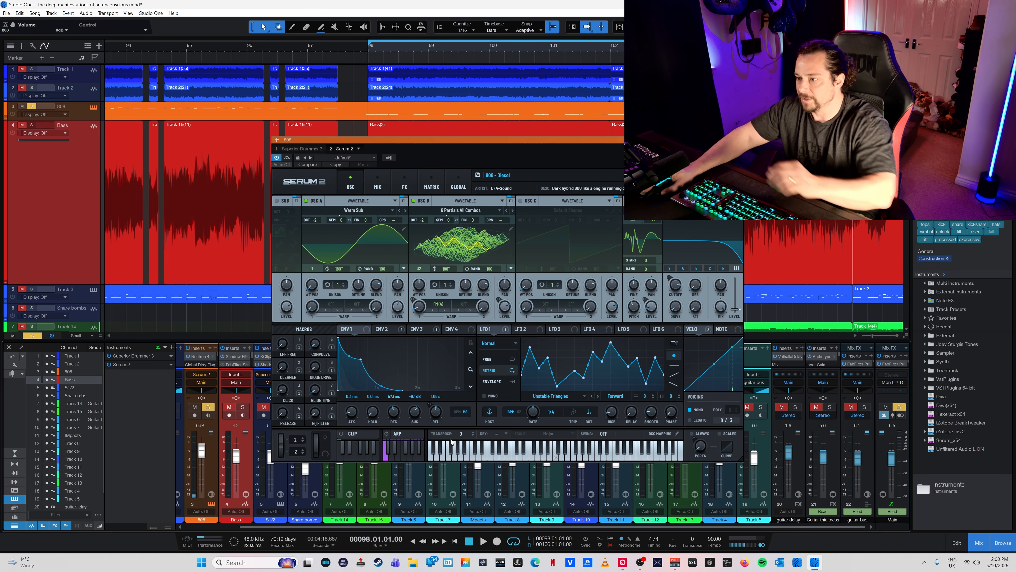
click(501, 453)
click(475, 457)
click(496, 457)
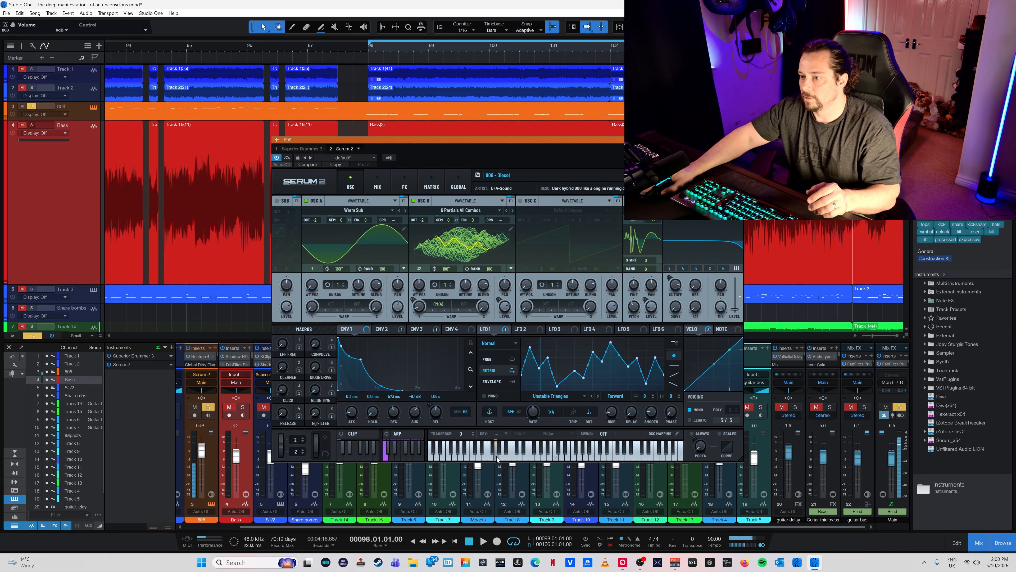
click(487, 456)
click(487, 455)
click(484, 456)
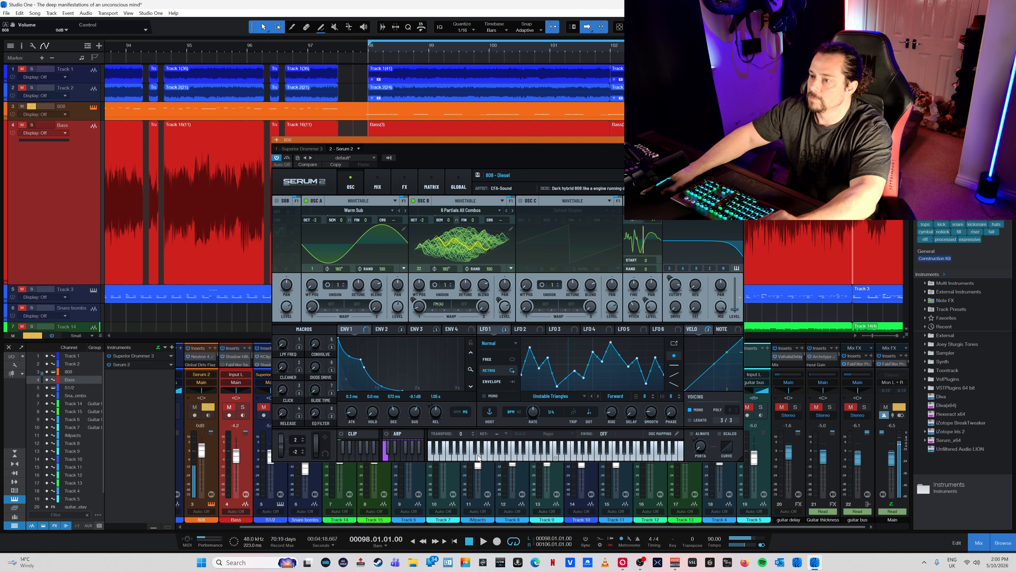
- Load the 808 - Decomposed preset again and audition it on two notes for comparison
click(656, 175)
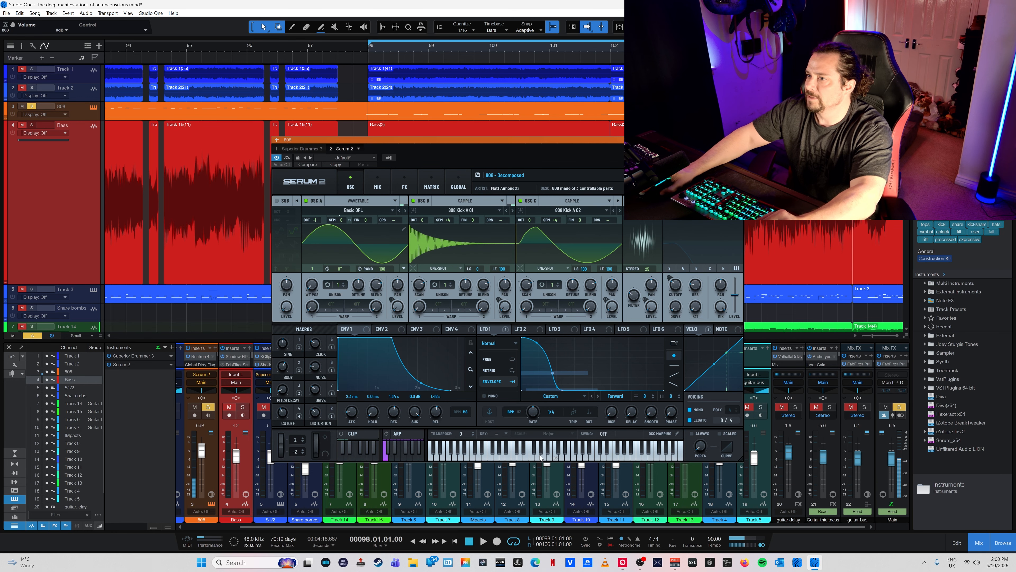
click(477, 455)
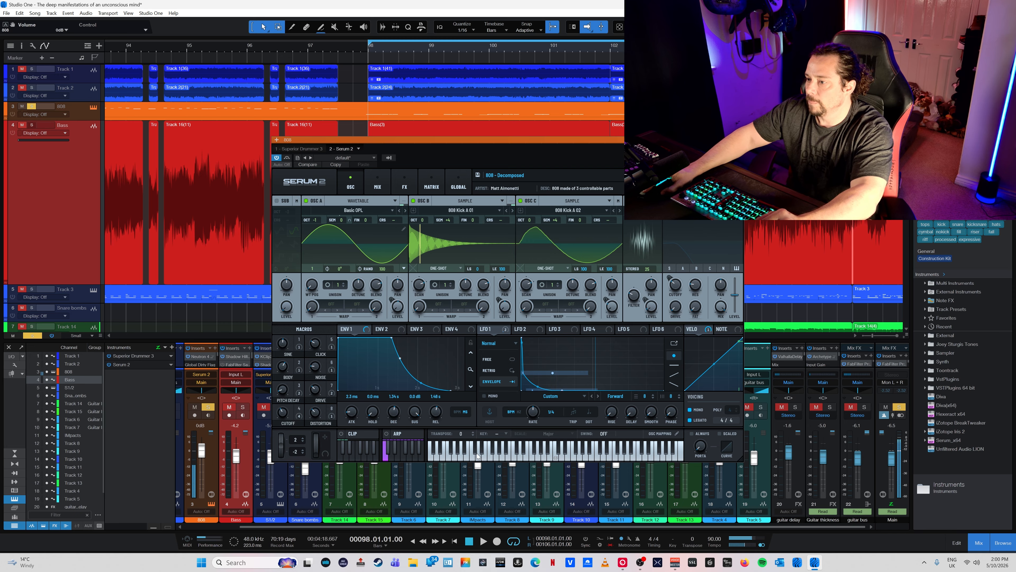
click(513, 455)
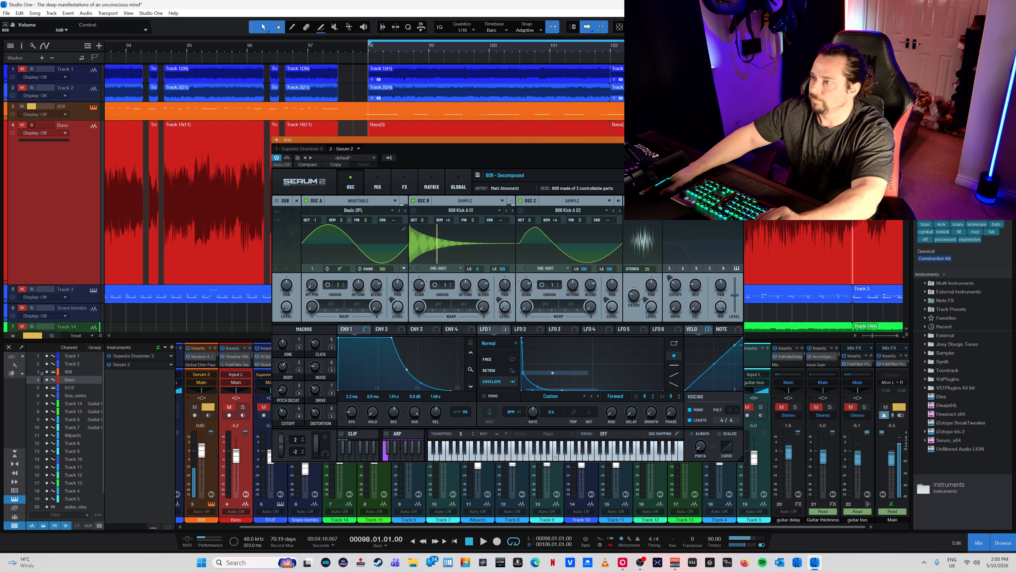
- Return Serum 2 to the 808 - Diesel preset and audition it on several notes
click(656, 176)
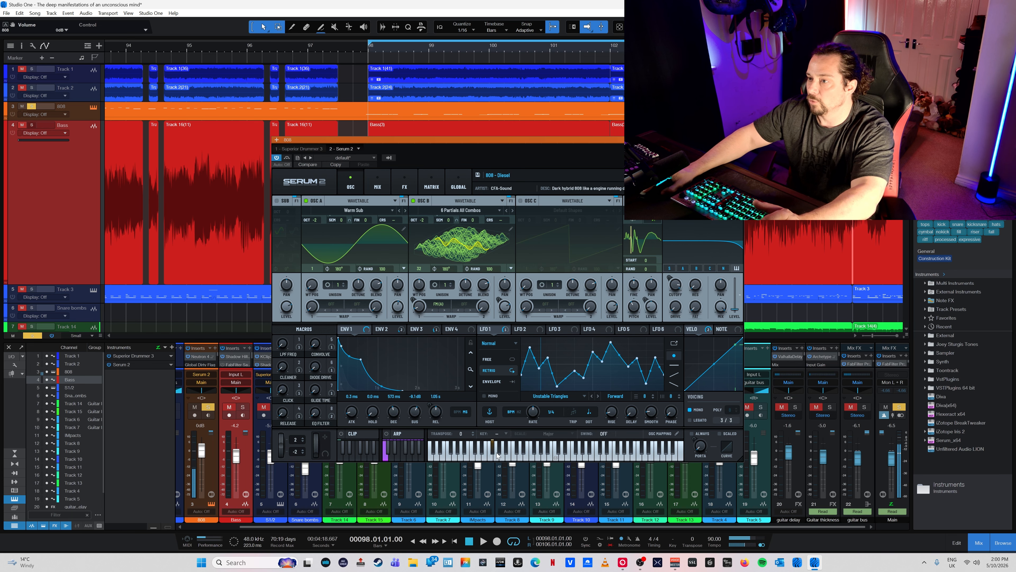
click(516, 452)
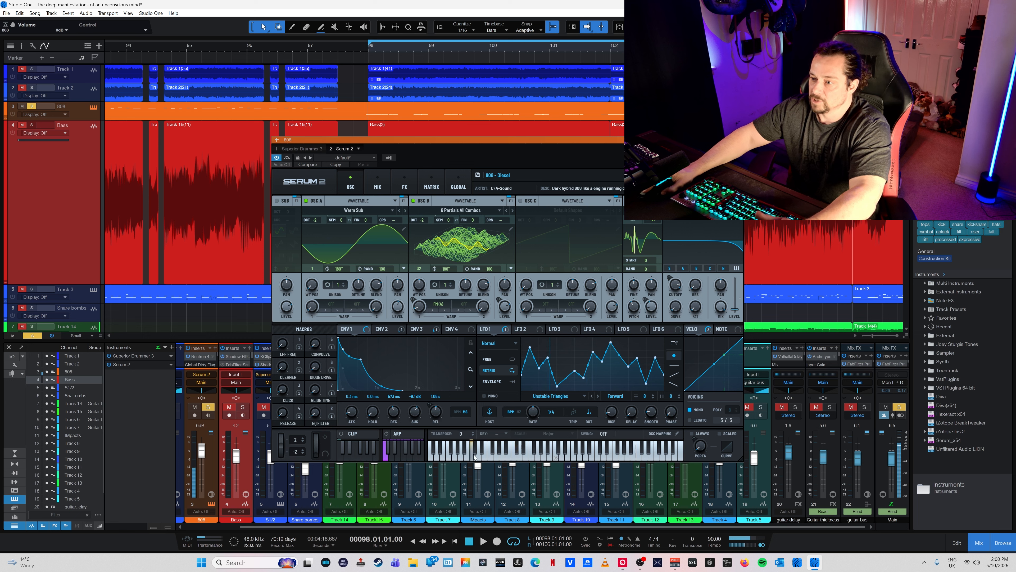
click(496, 454)
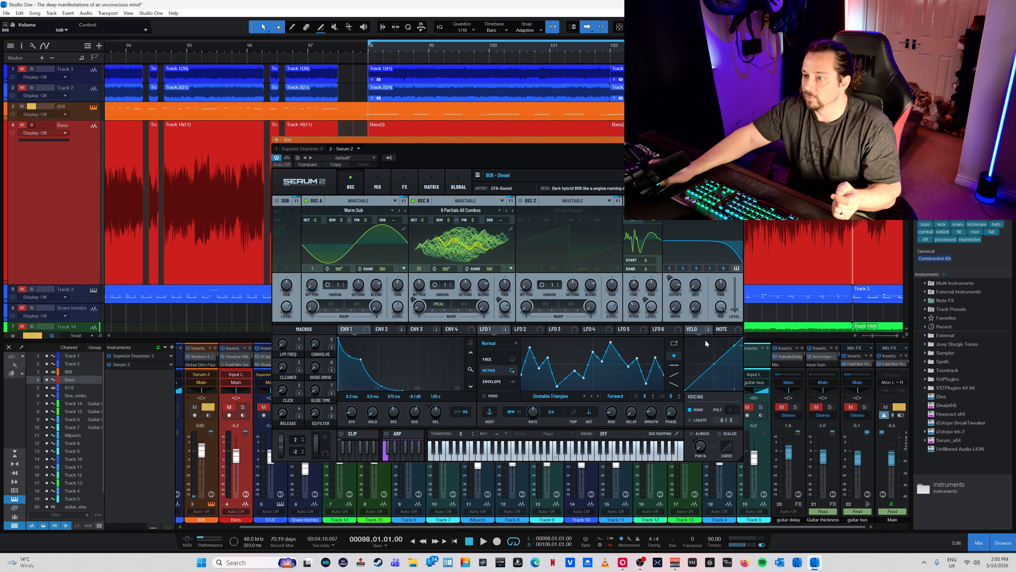
click(513, 452)
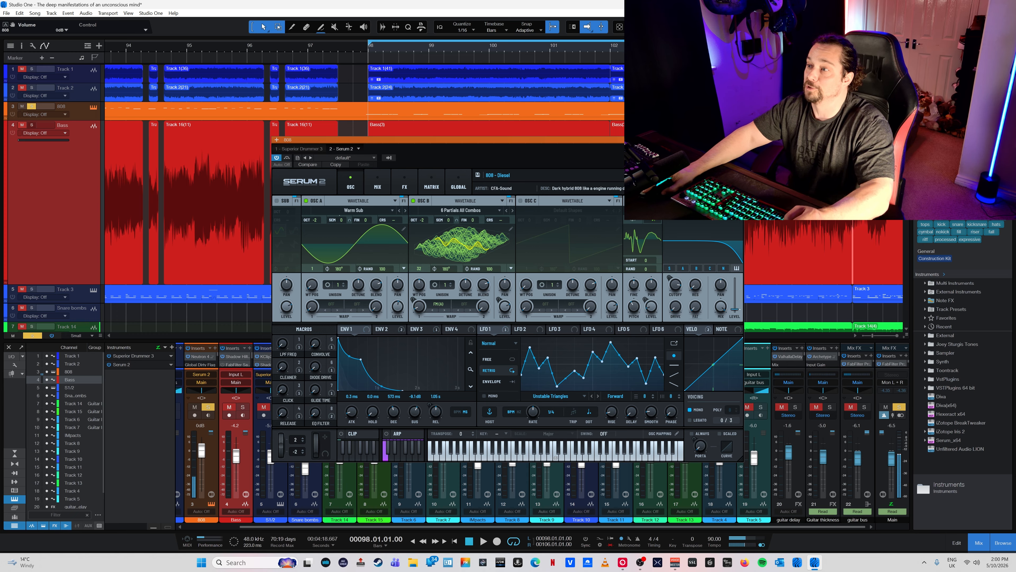
- Try the 808 - Drill preset, restore 808 - Diesel and close the Serum 2 window
click(680, 175)
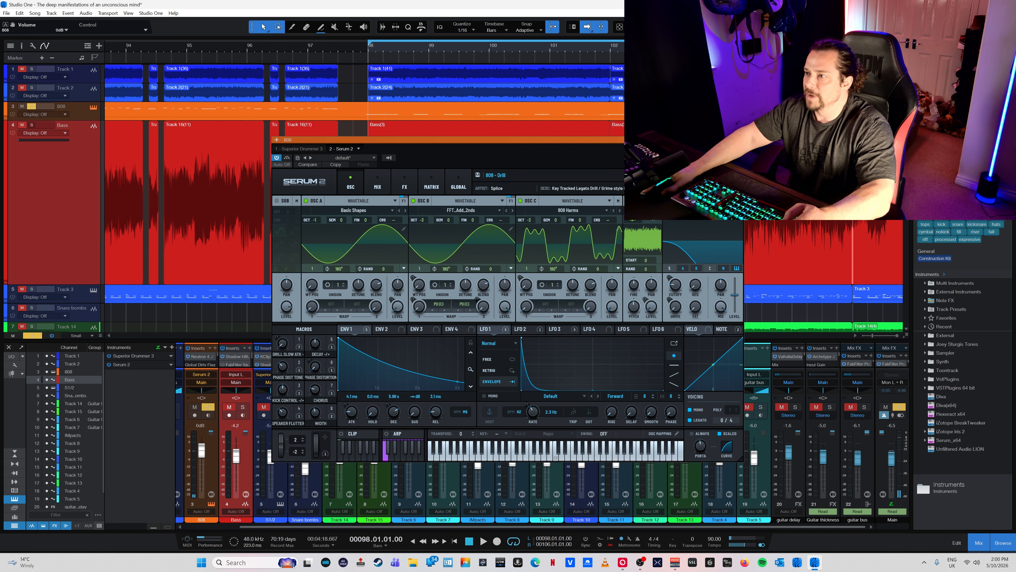
click(672, 176)
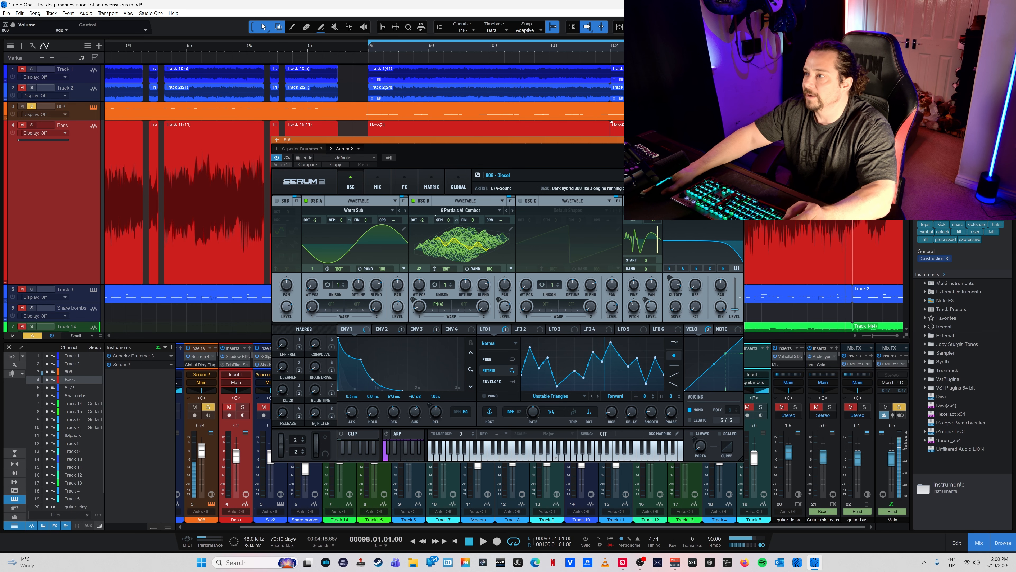
click(740, 140)
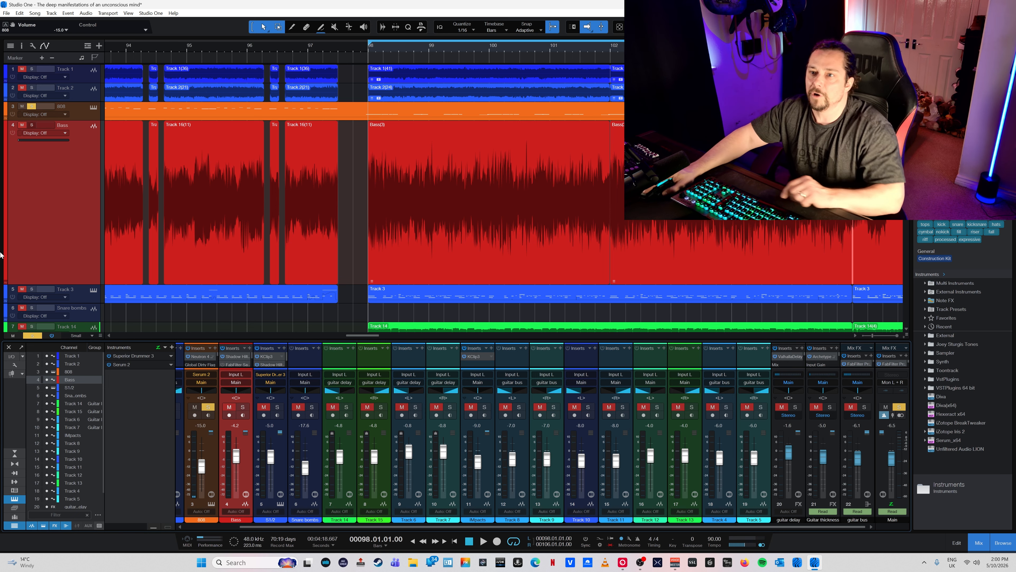
- Increase the 808 track's height, start playback from bar 98 and open the 808 part in the note editor
drag(84, 120, 61, 231)
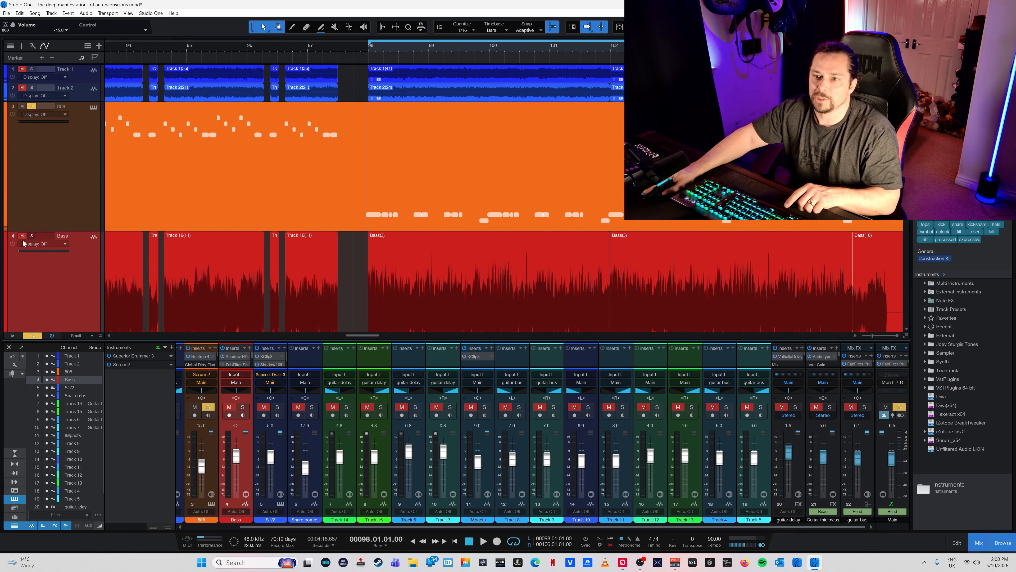
key(space)
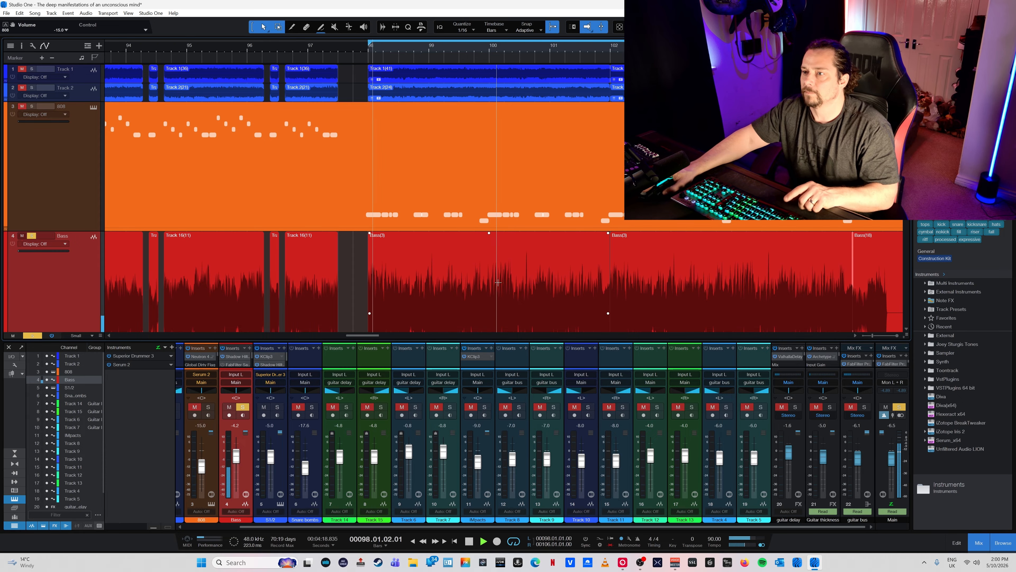
click(442, 177)
double_click(458, 185)
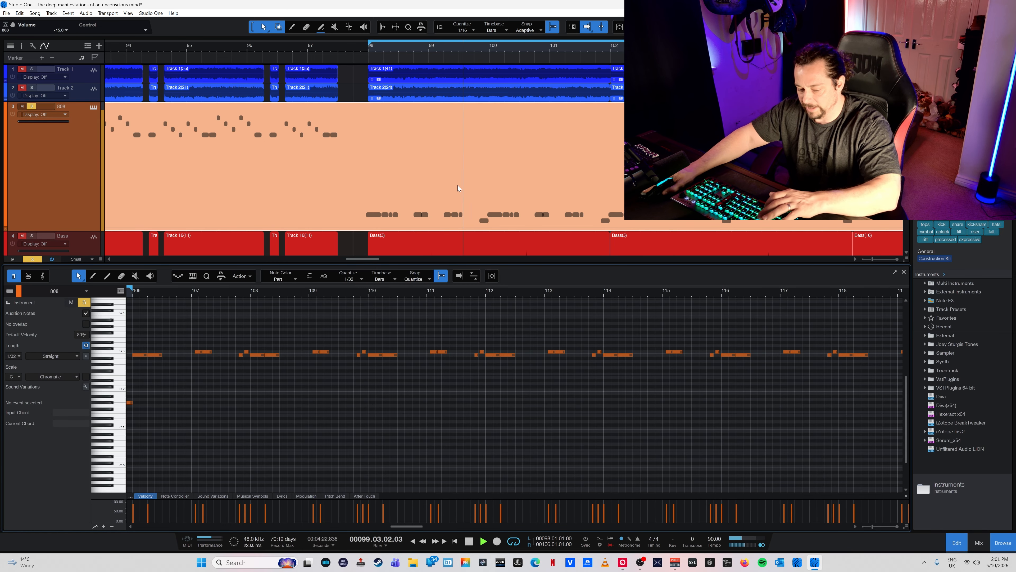
- Solo the Bass track in place of the 808 and enlarge the arrangement area above the note editor
click(22, 236)
click(31, 106)
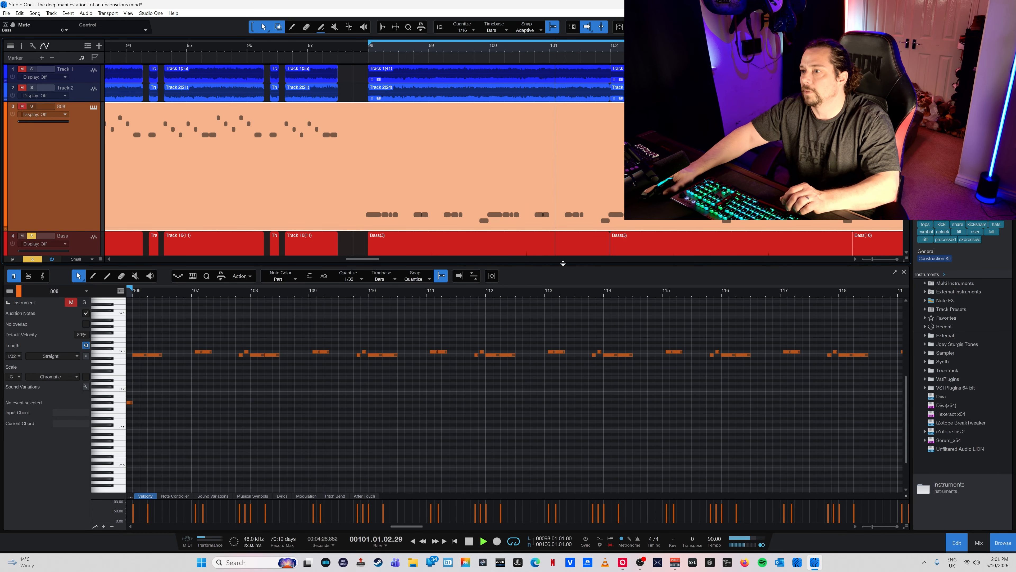
drag(563, 263, 562, 301)
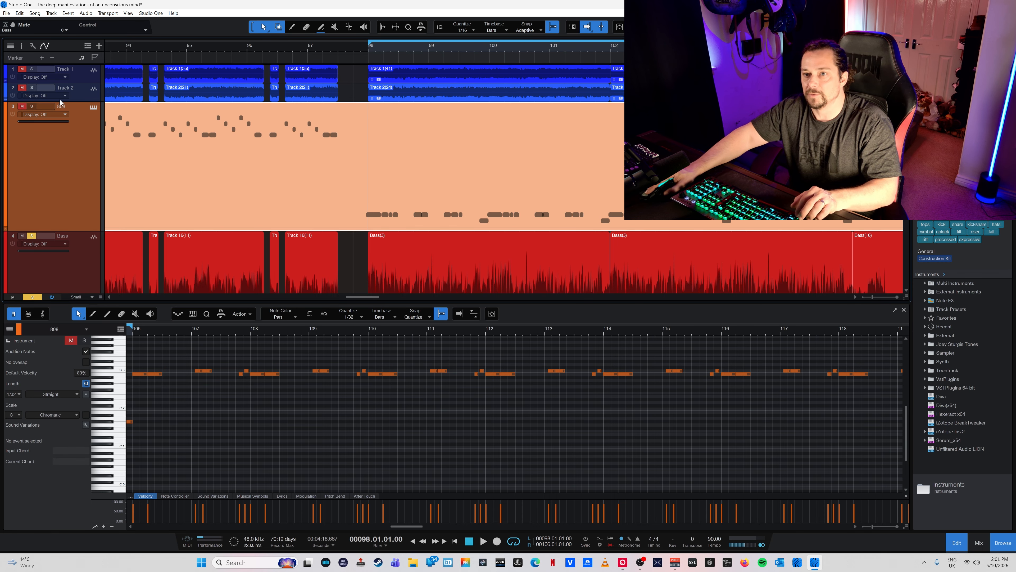
- Solo the 808 together with the Bass, play them from bar 98 and raise the 808's mixer level to about -4.9 dB
click(31, 107)
key(space)
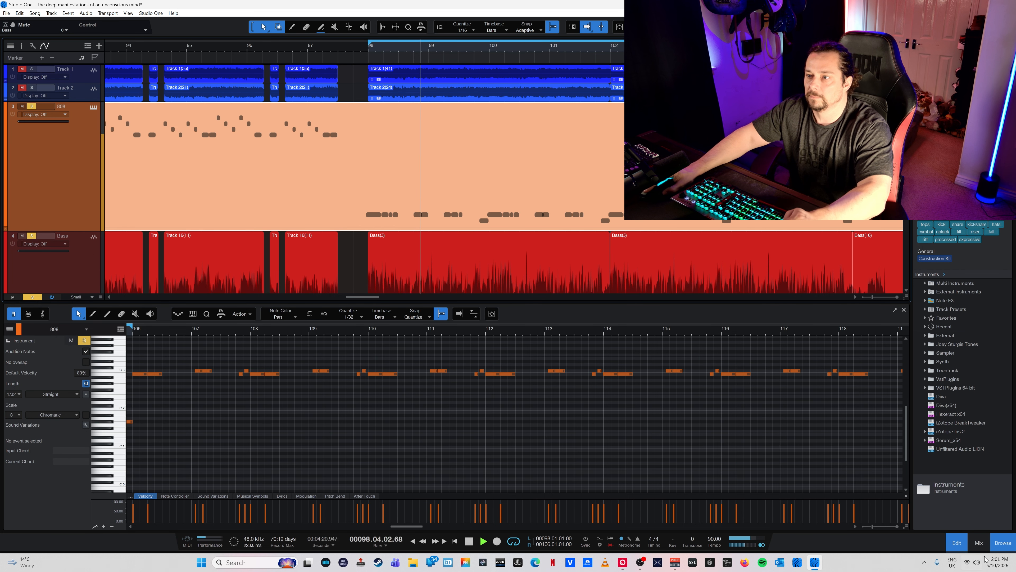
click(979, 542)
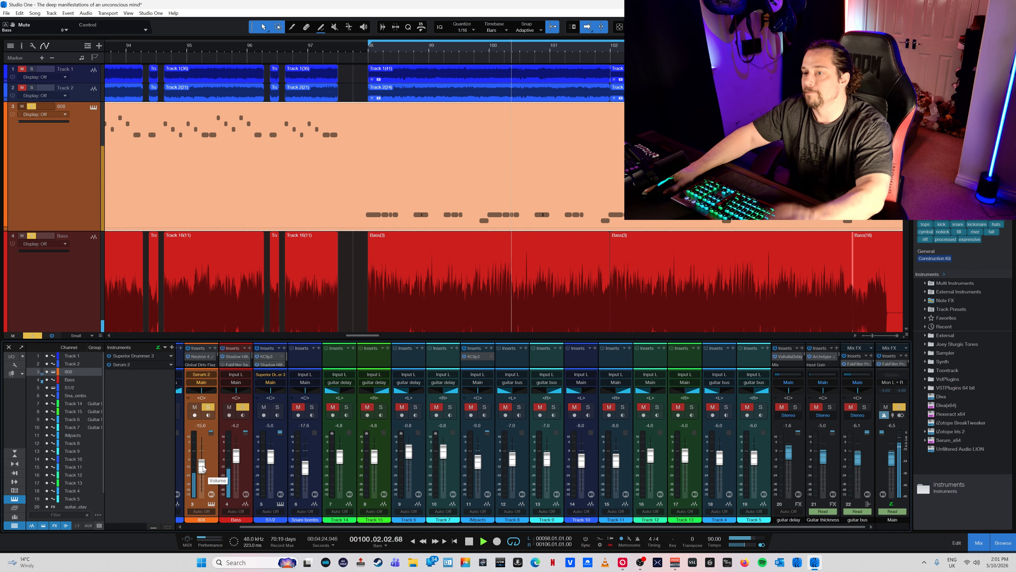
drag(203, 466, 207, 456)
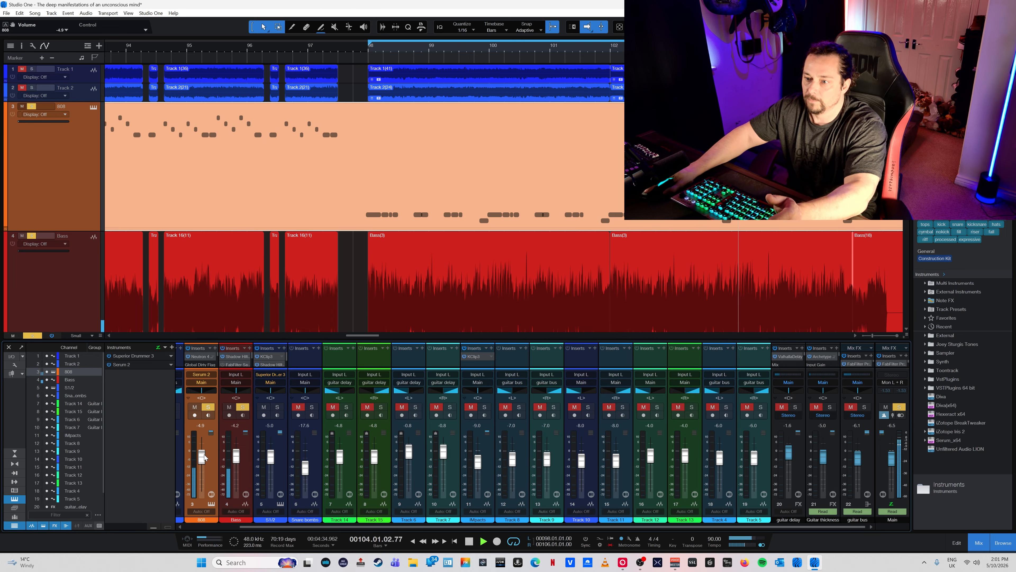
- Compare the 808 with and without the Bass by toggling the Bass mute, and lower the 808's level
click(229, 407)
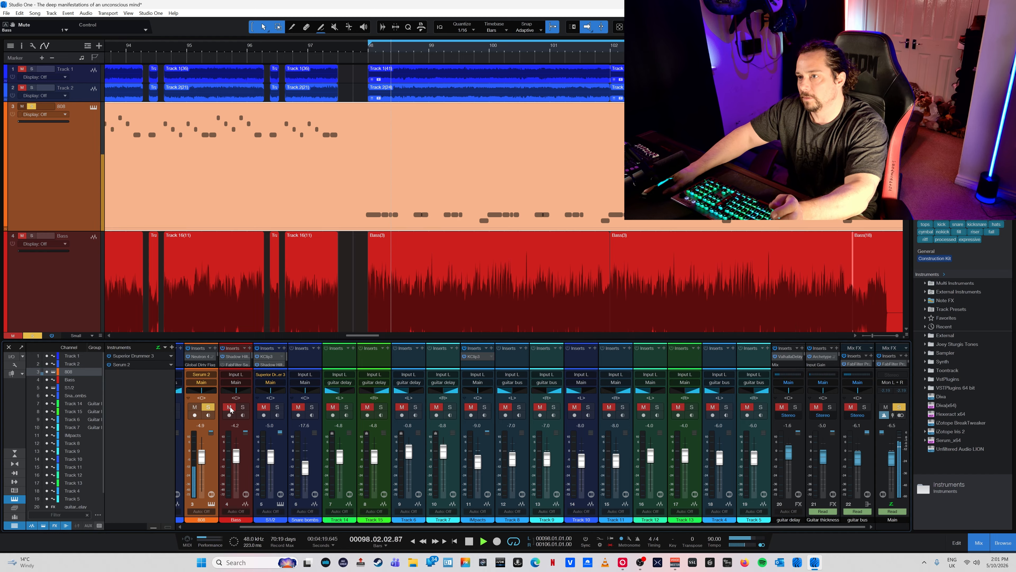
click(230, 407)
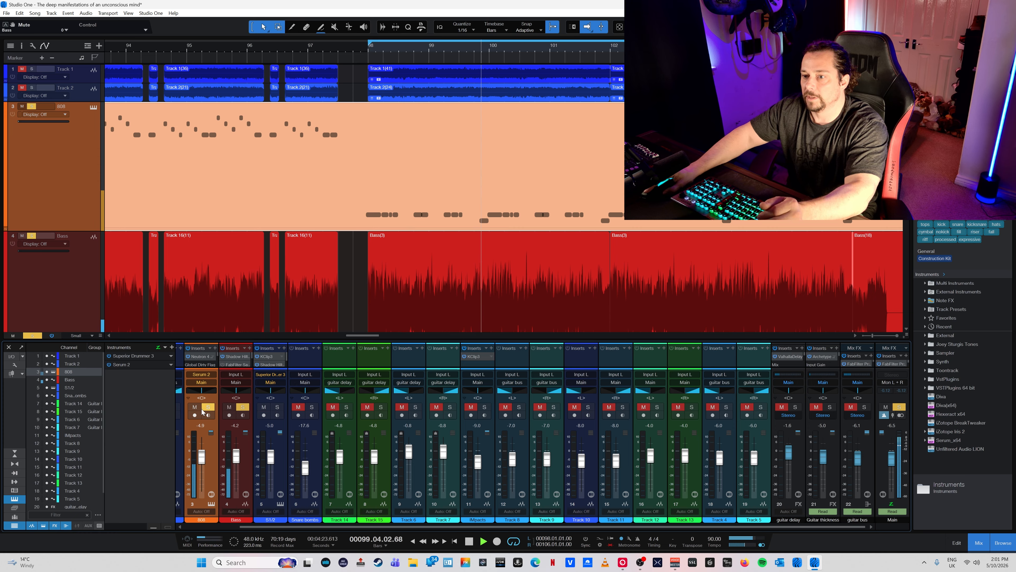
drag(203, 464, 204, 470)
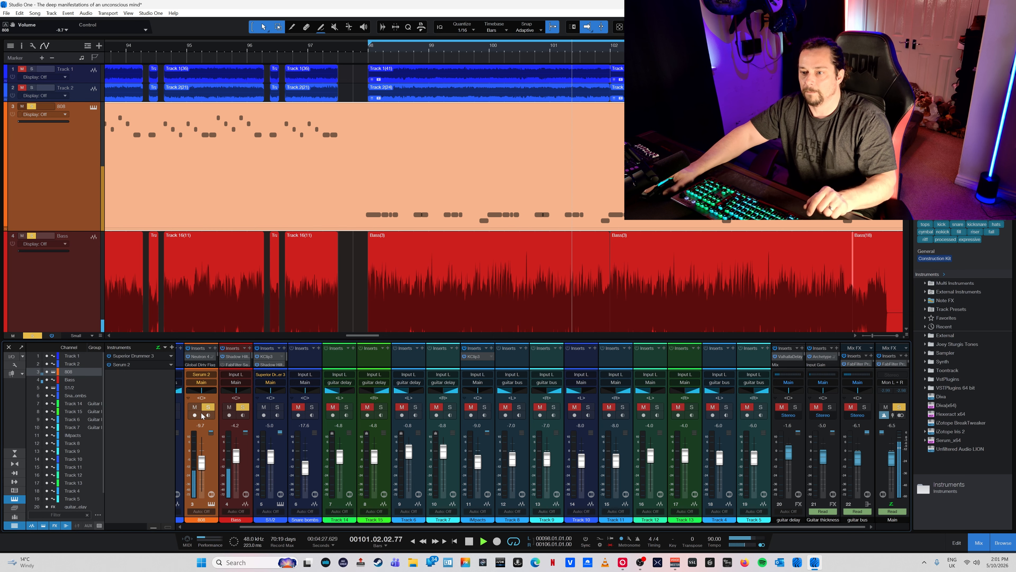
click(231, 407)
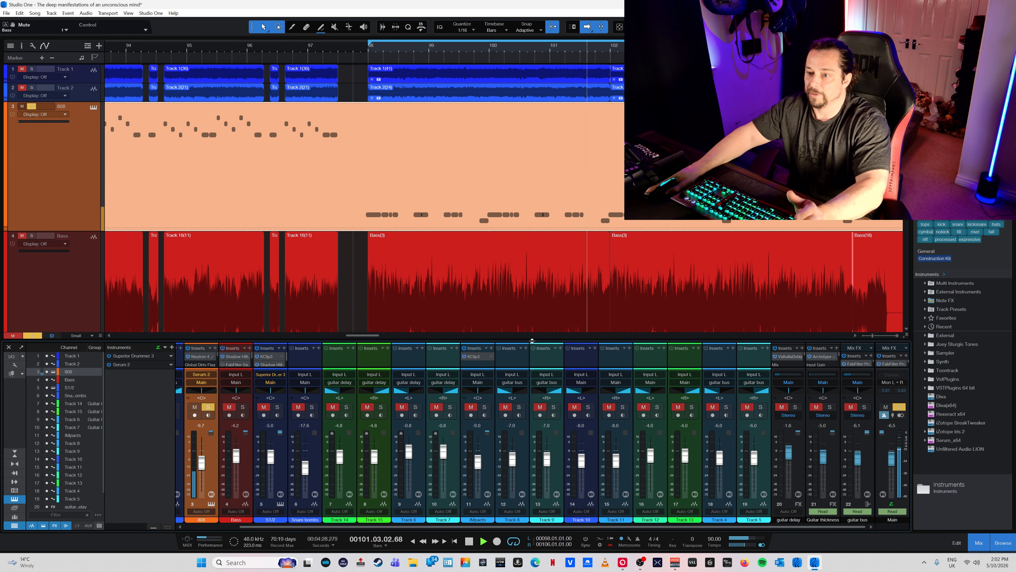
- Enlarge the mixer area and set the 808 channel's volume to -15 dB
drag(533, 339, 550, 314)
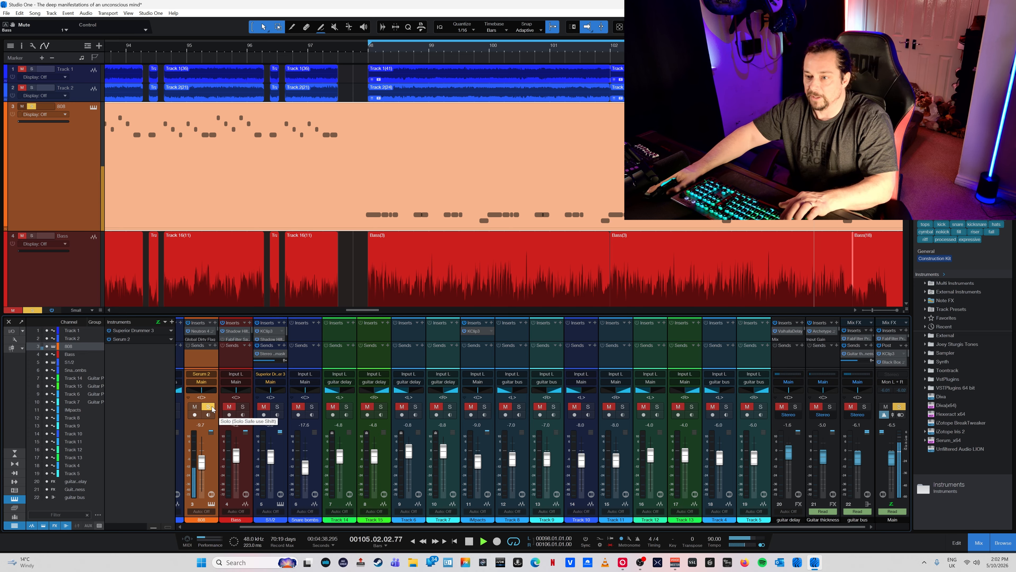
drag(204, 455, 204, 429)
text(-15)
key(Return)
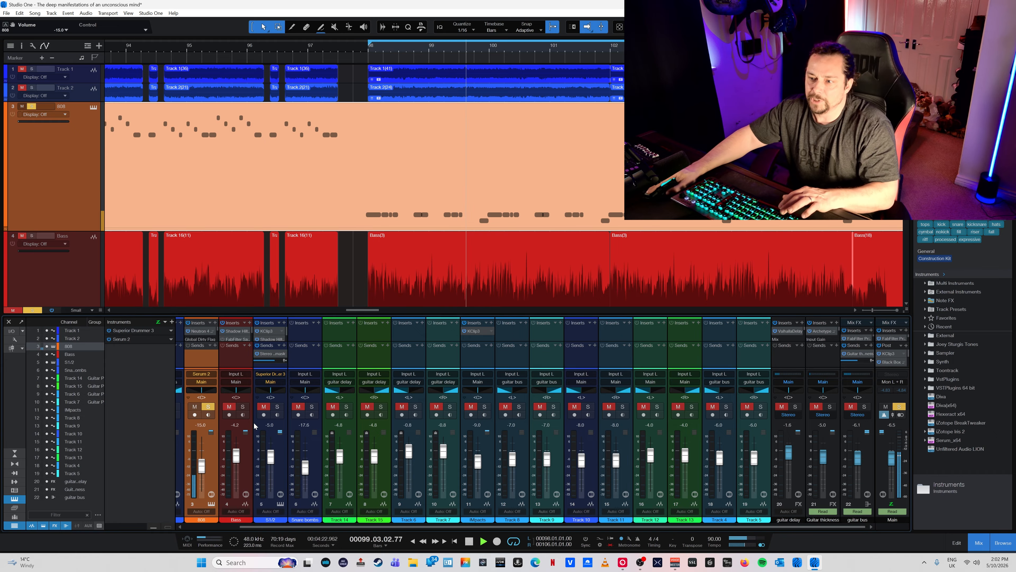
- Solo the Bass alongside the 808 and raise the 808's level slightly to -13.6 dB
click(243, 407)
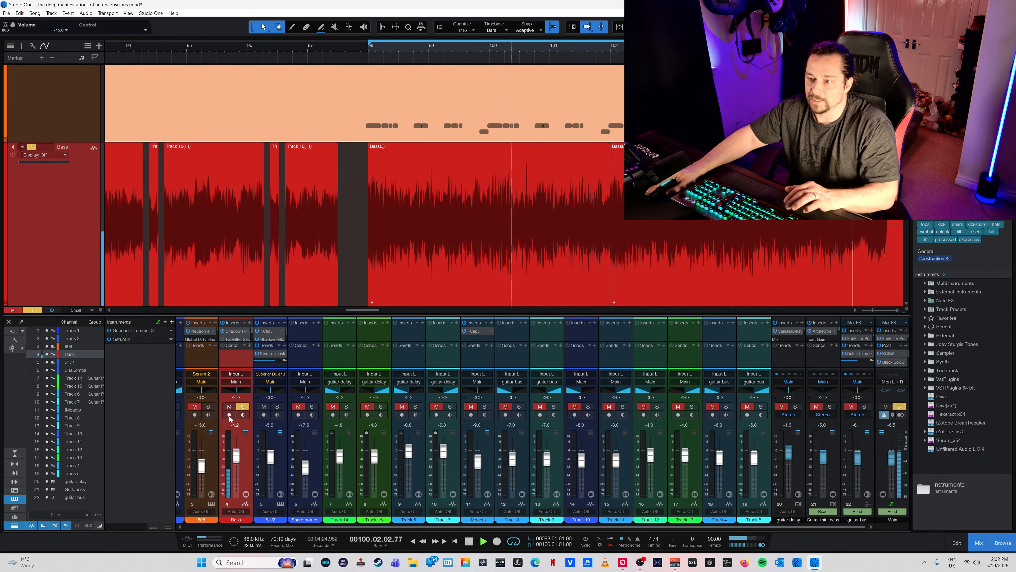
drag(202, 467, 202, 465)
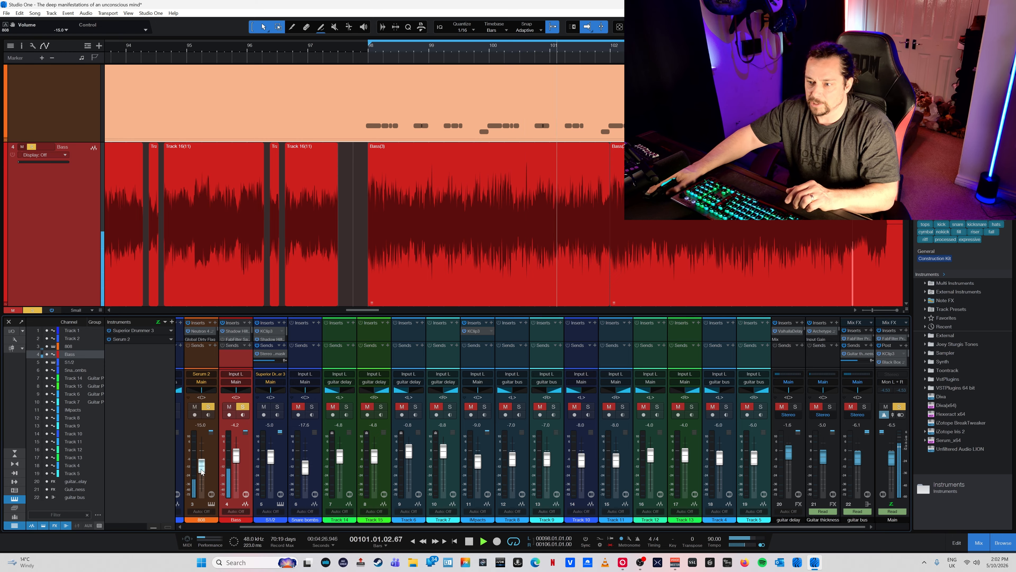
- Clear all track solos and unmute the Bass channel to restore the full mix
click(32, 310)
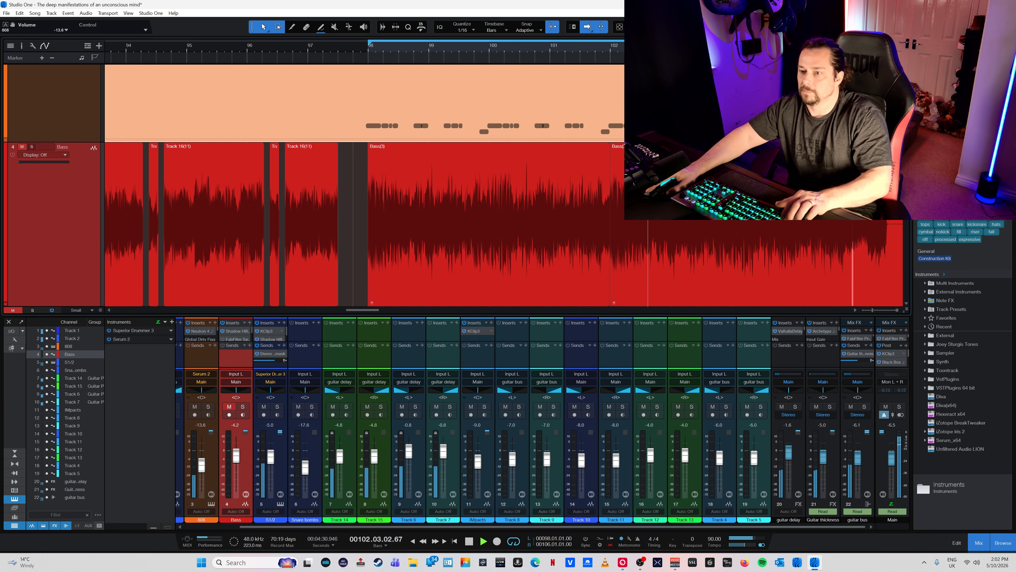
click(229, 406)
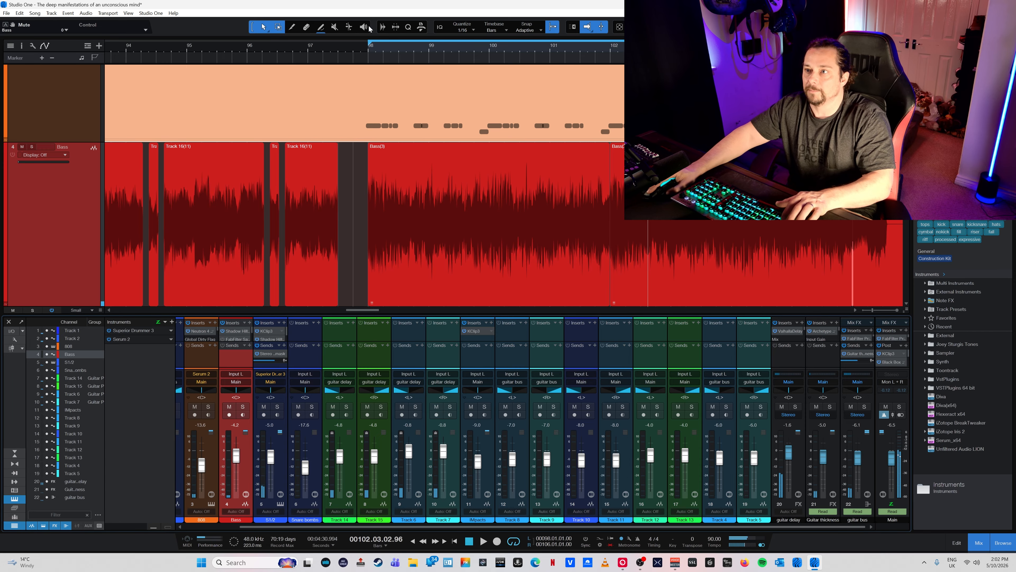
- Play the full mix from bar 98 and mute the 808 channel to compare the mix without it
click(368, 52)
key(space)
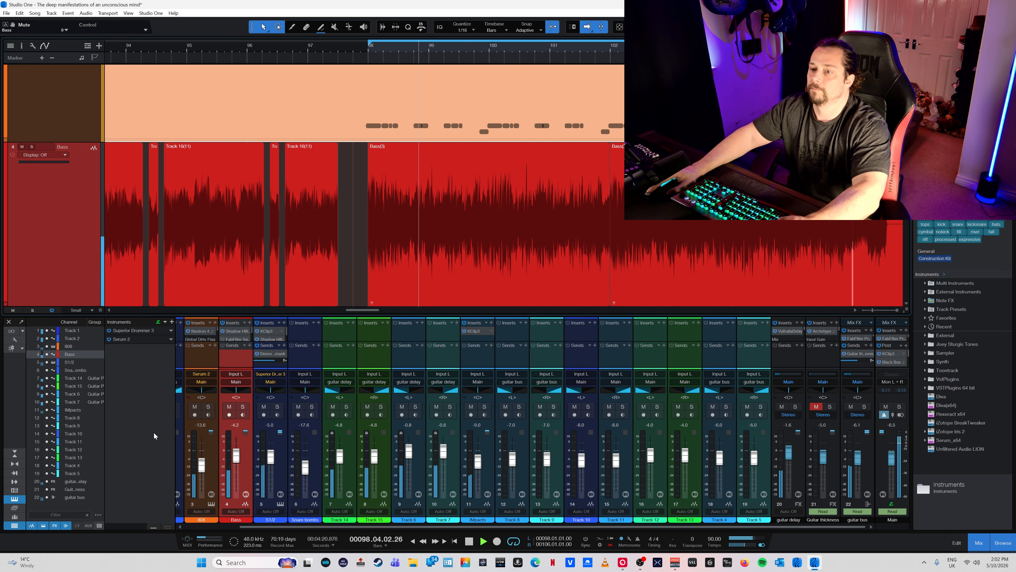
click(195, 406)
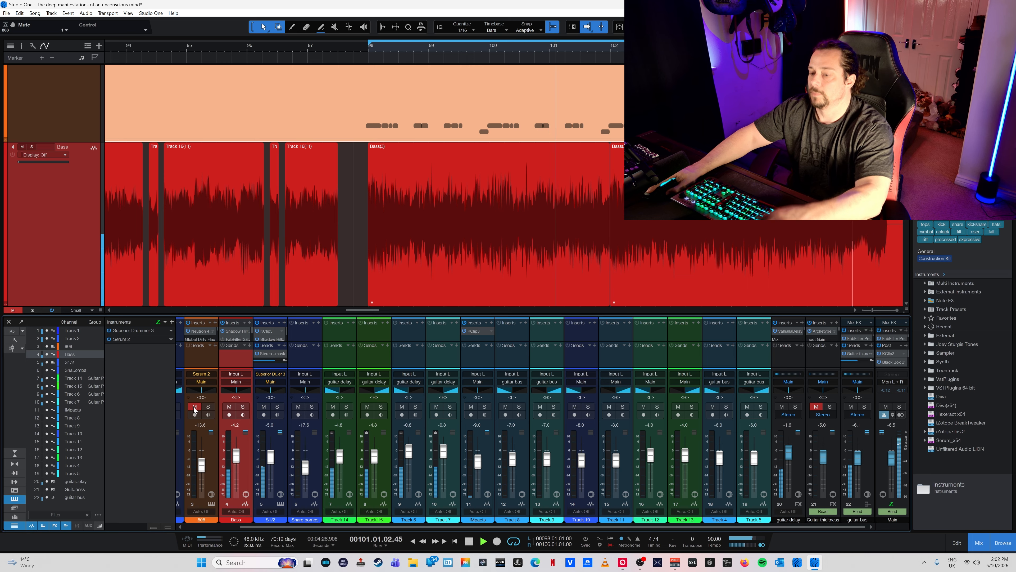
- Play the mix in short passages with the 808 muted, then unmute the 808 channel for comparison
key(space)
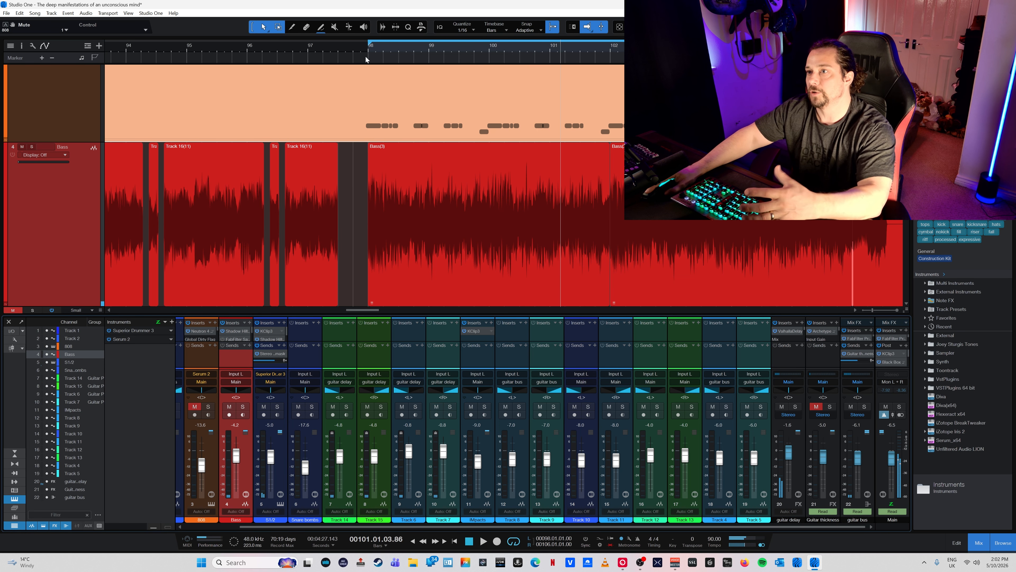
key(space)
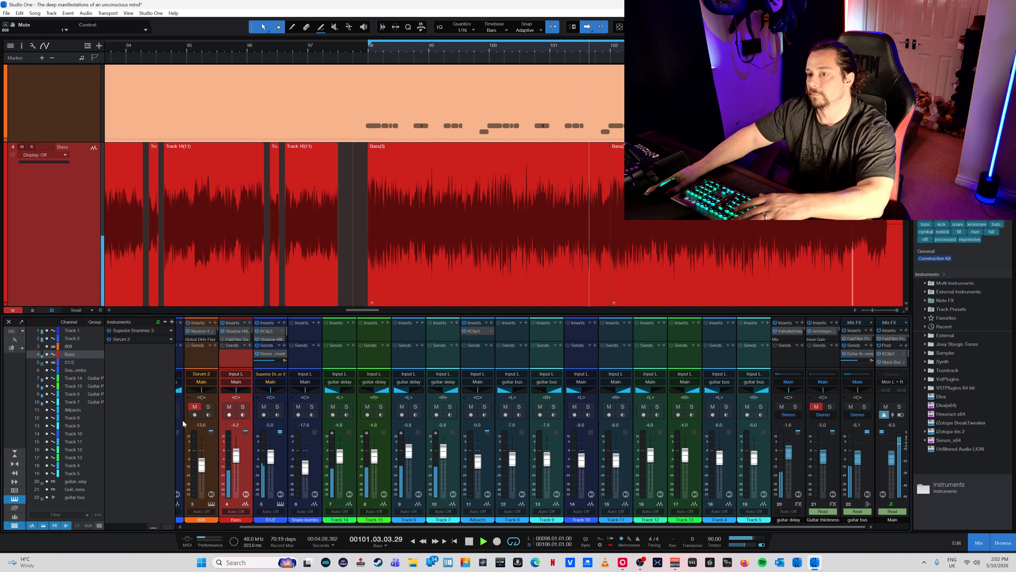
key(space)
key(space)
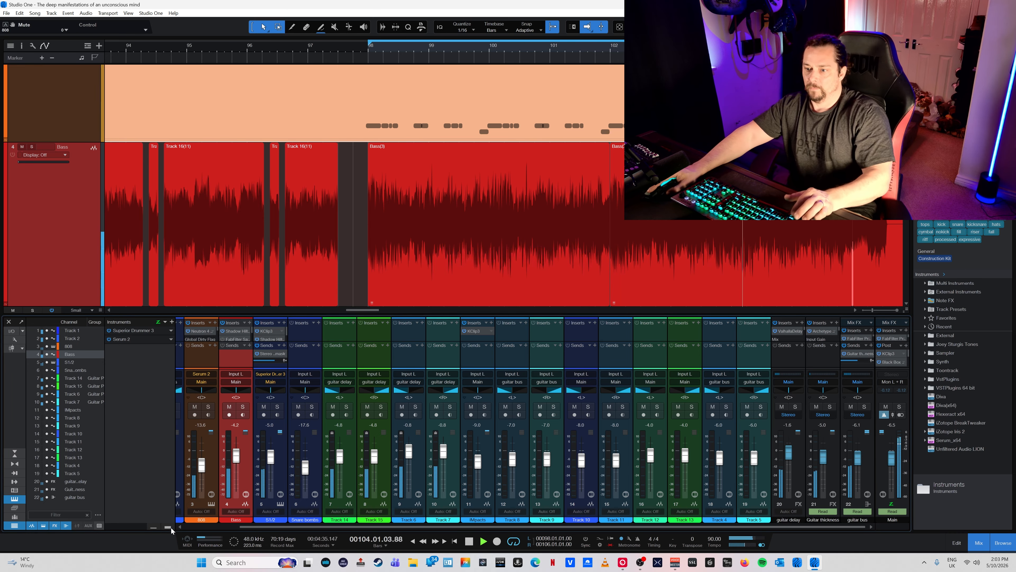
- Show the 808 channel's Serum 2 instrument during playback, then close it and return the stopped playhead to bar 98
click(211, 504)
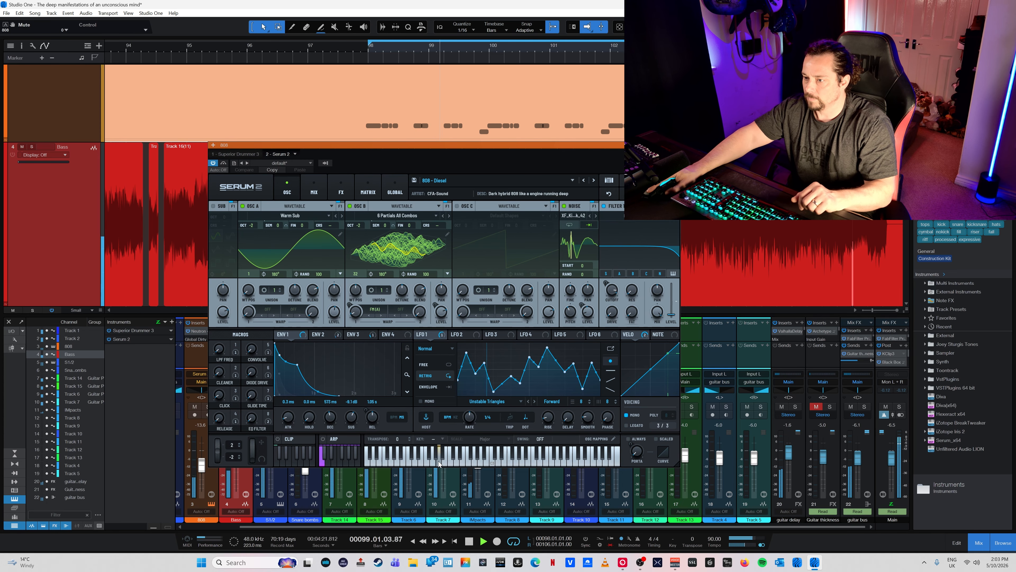
click(676, 145)
key(space)
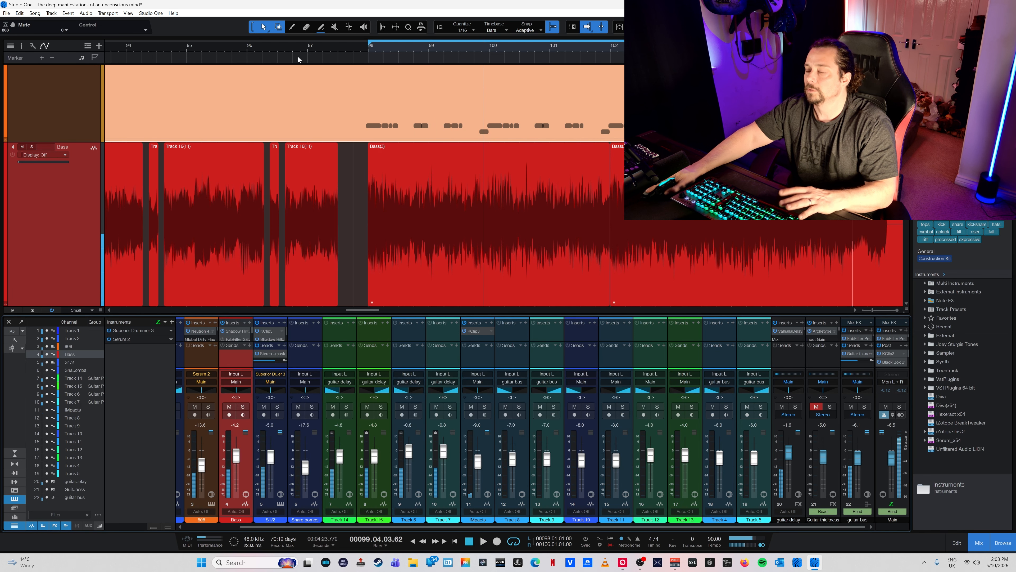
click(369, 53)
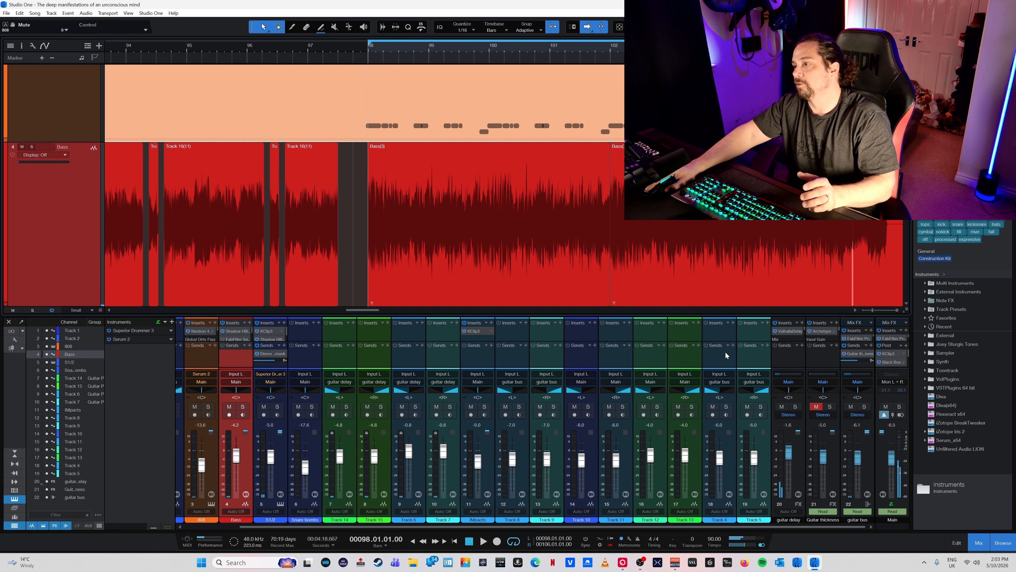
- Frame the Bass and 808 section around bar 98 in the arrangement and enlarge the mixer to expose the channel inserts
click(737, 313)
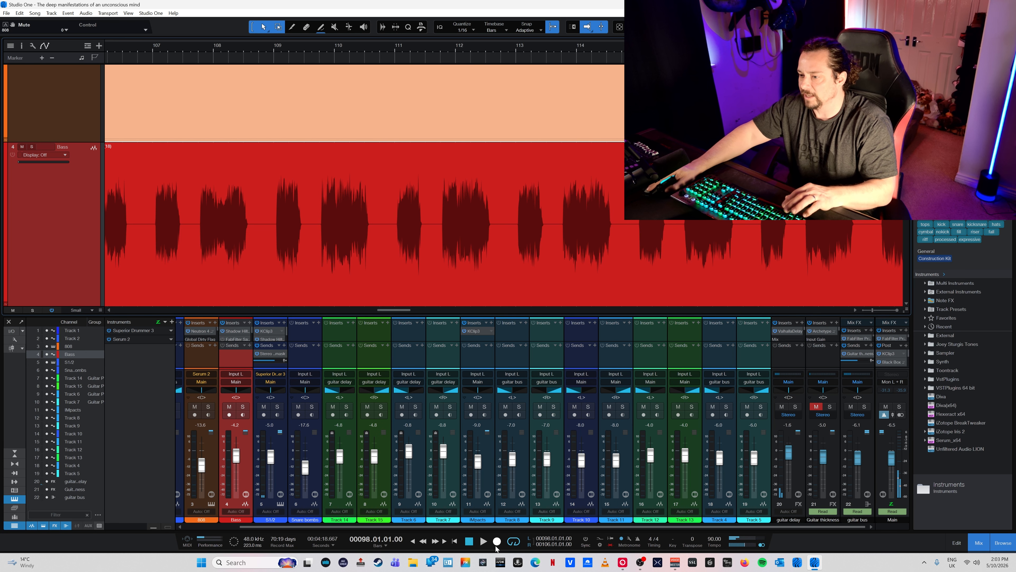
drag(872, 310, 868, 312)
drag(367, 309, 279, 319)
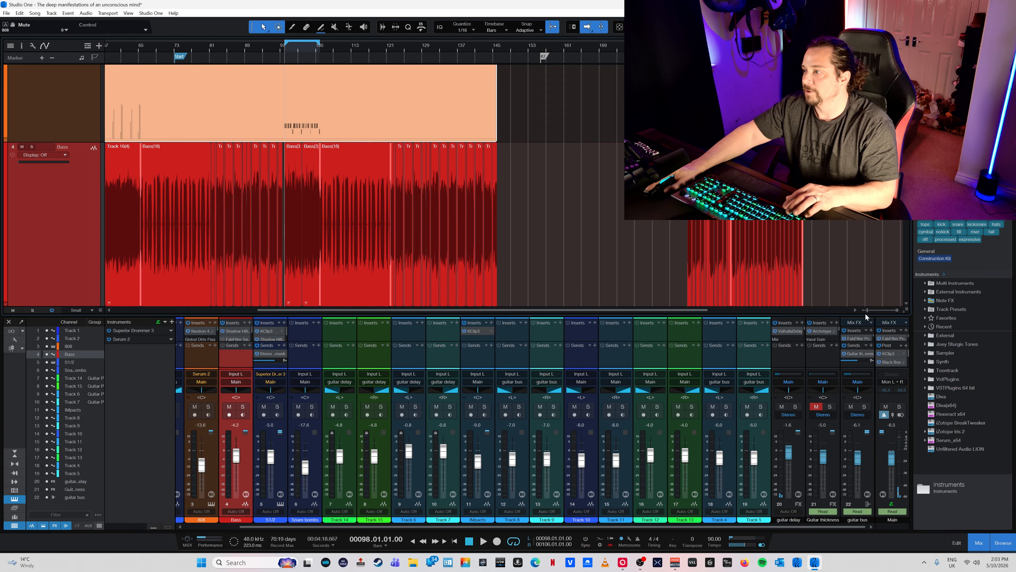
drag(868, 311, 872, 310)
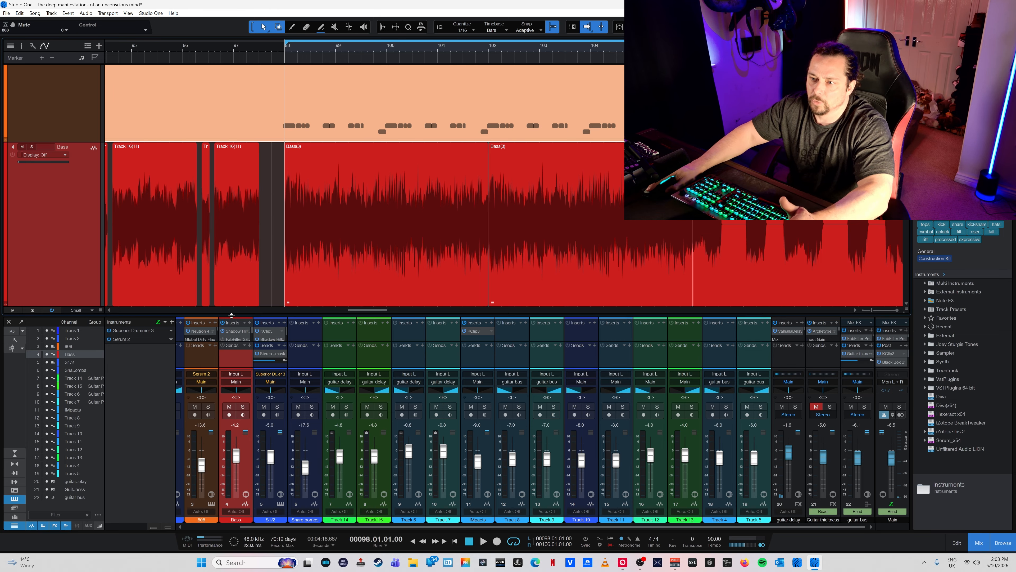
drag(231, 316, 263, 186)
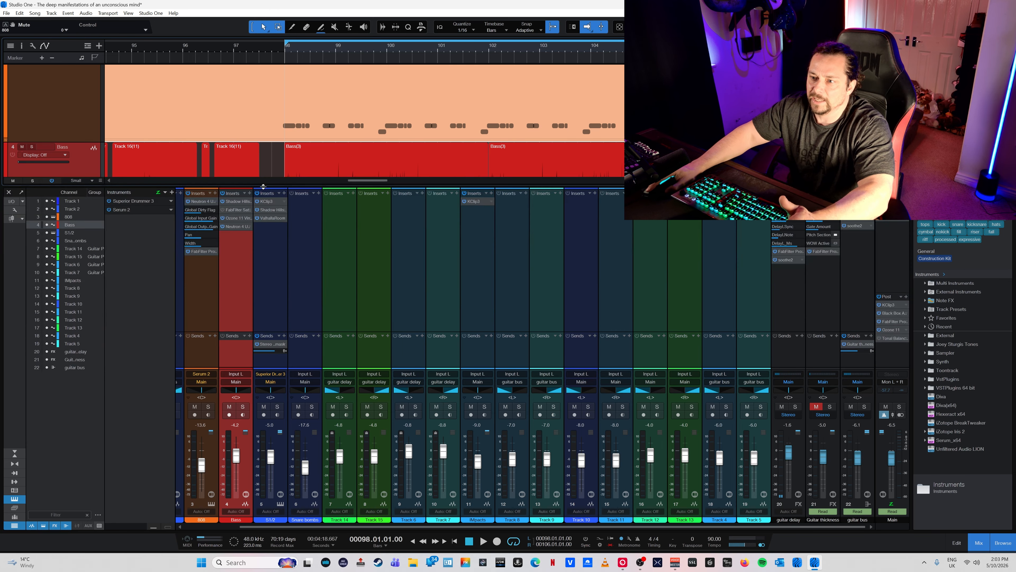
- Open Neutron 4 Unmask on the 808 channel and review its preset list without changing the preset
click(202, 202)
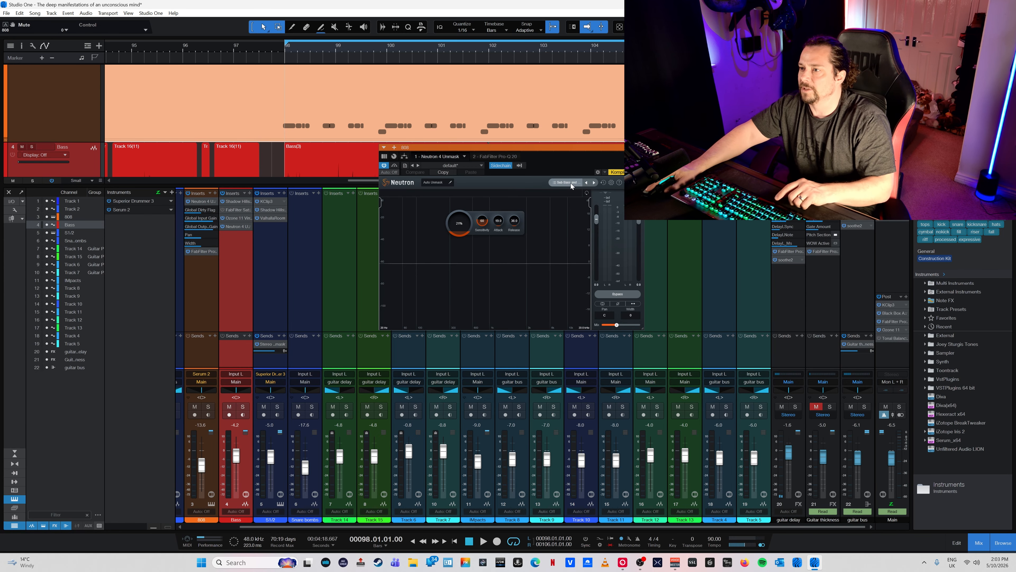
click(571, 183)
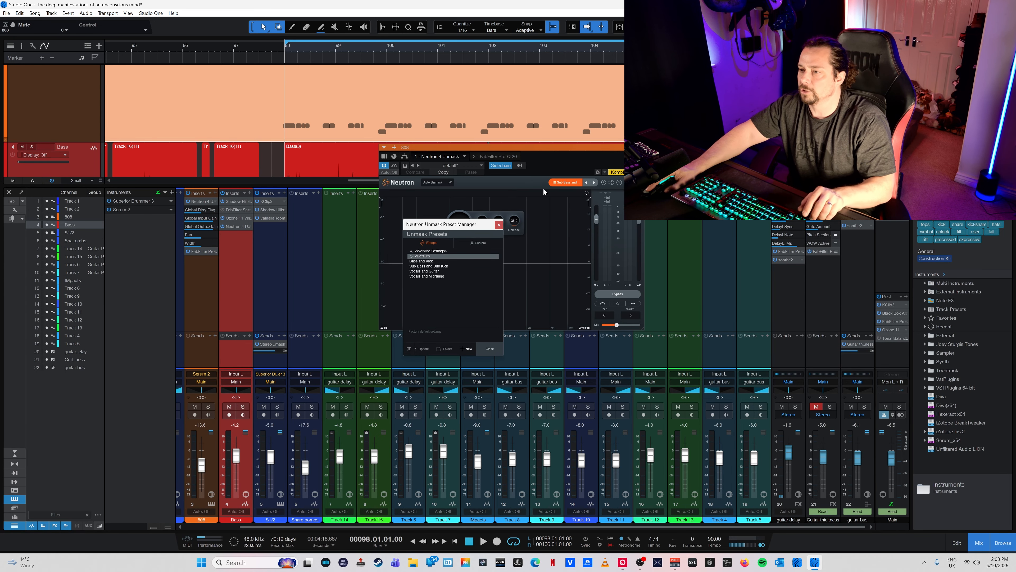
click(567, 184)
click(565, 186)
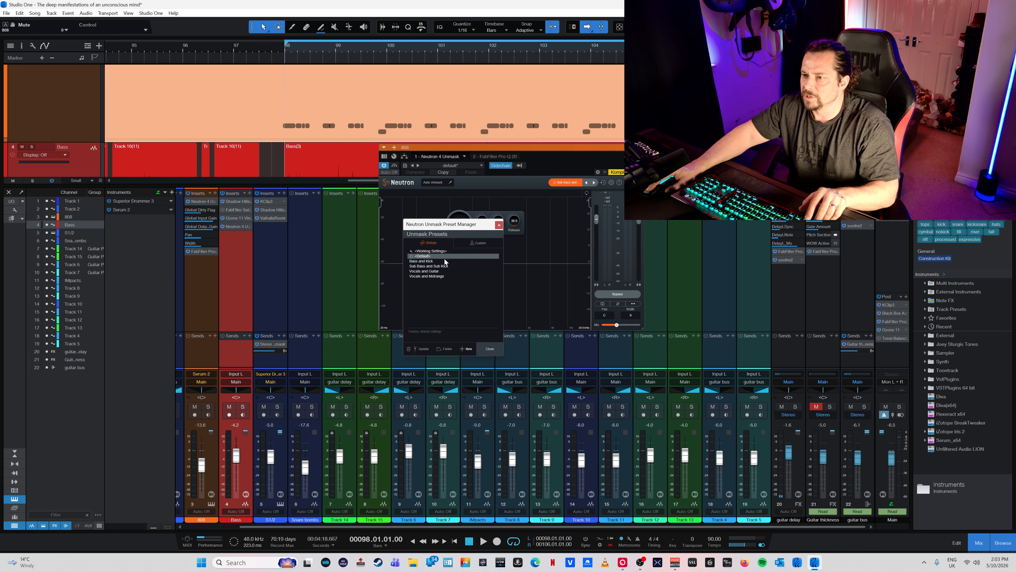
click(603, 156)
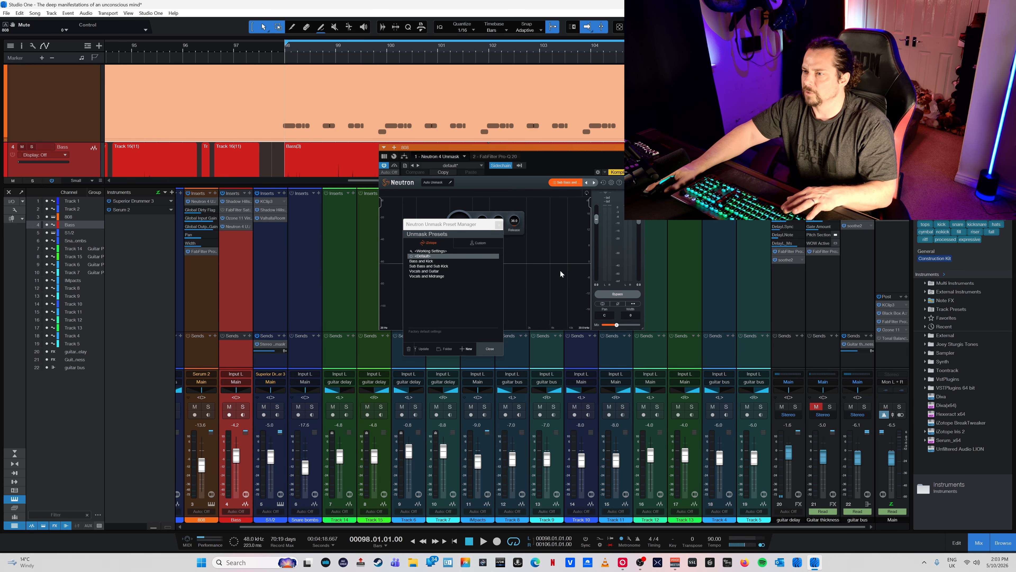
click(499, 225)
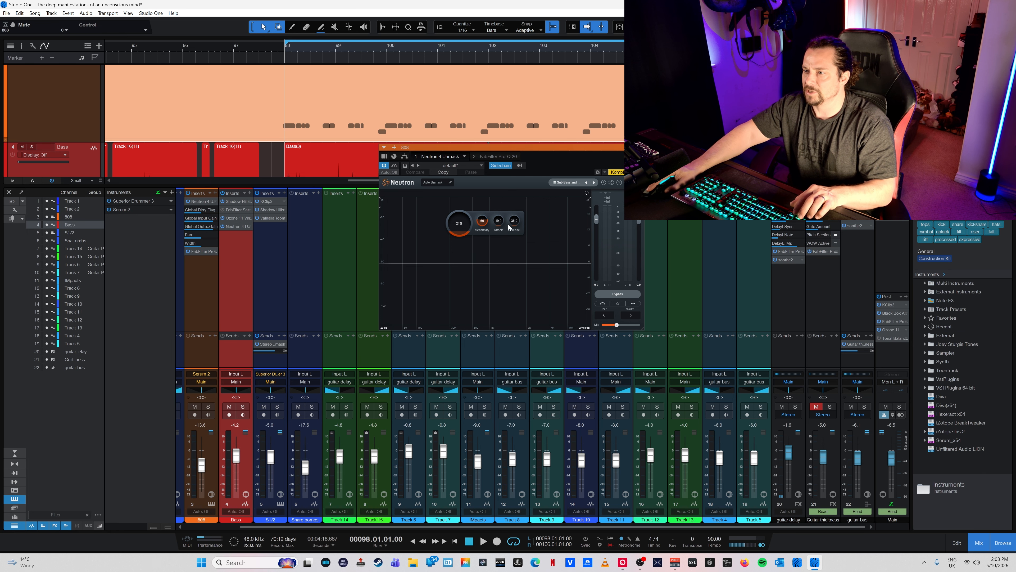
- Send the S1/2 drum channel to the sidechain input of the 808's Neutron 4 Unmask
click(516, 167)
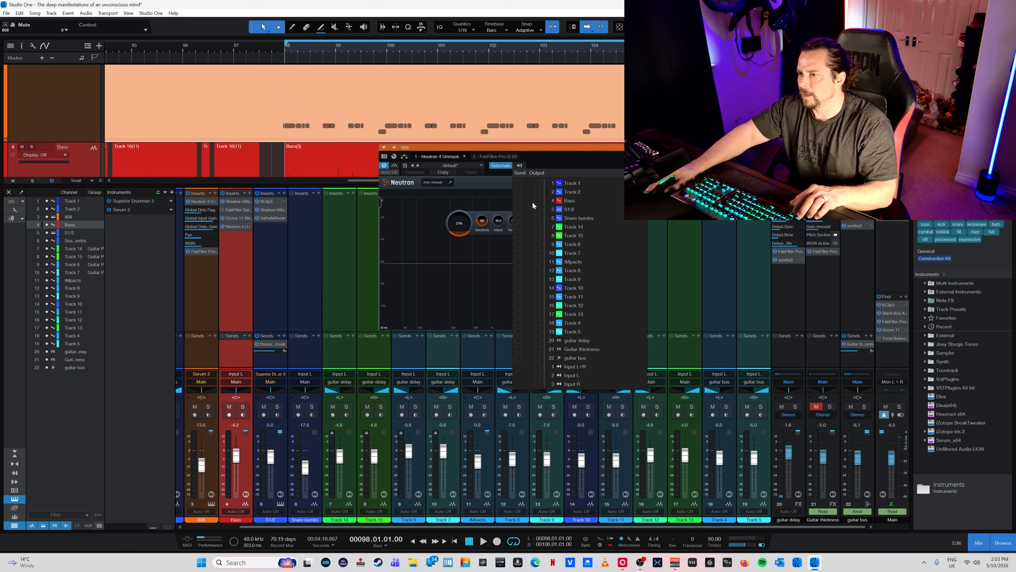
click(520, 211)
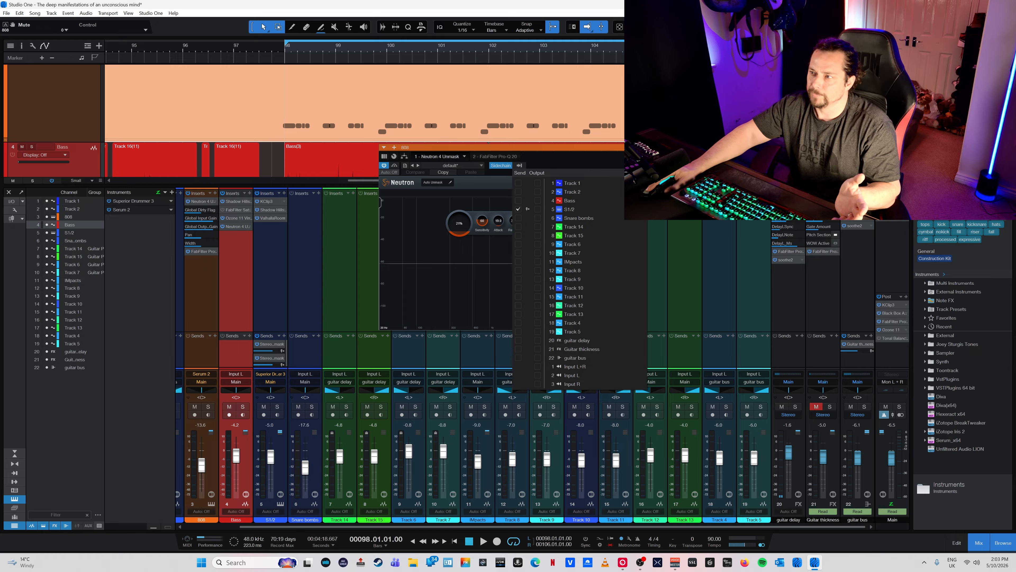
key(Escape)
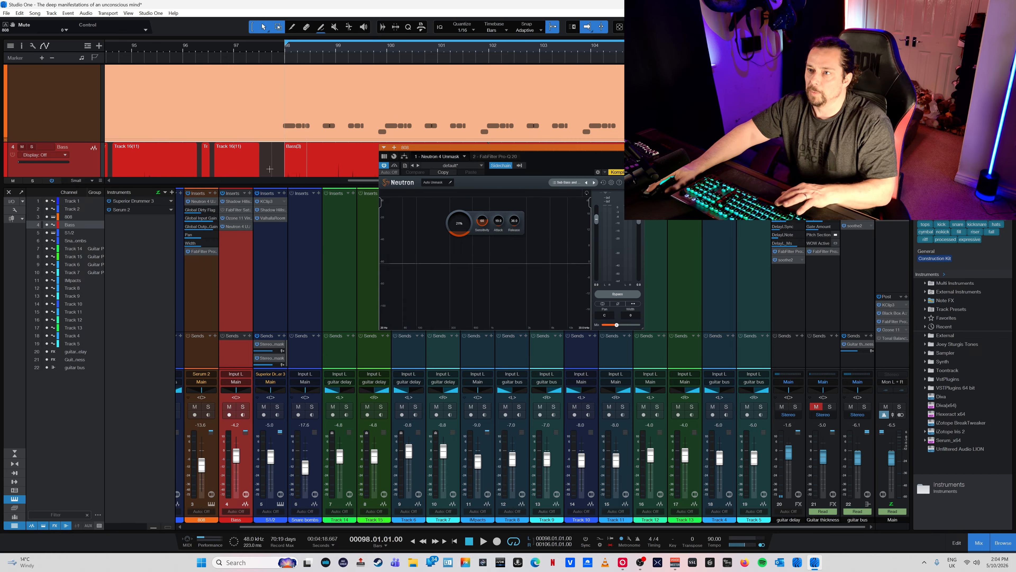
- Solo the 808 and S1/2 drum channels and play them together from bar 98
scroll(72, 97, up, 2)
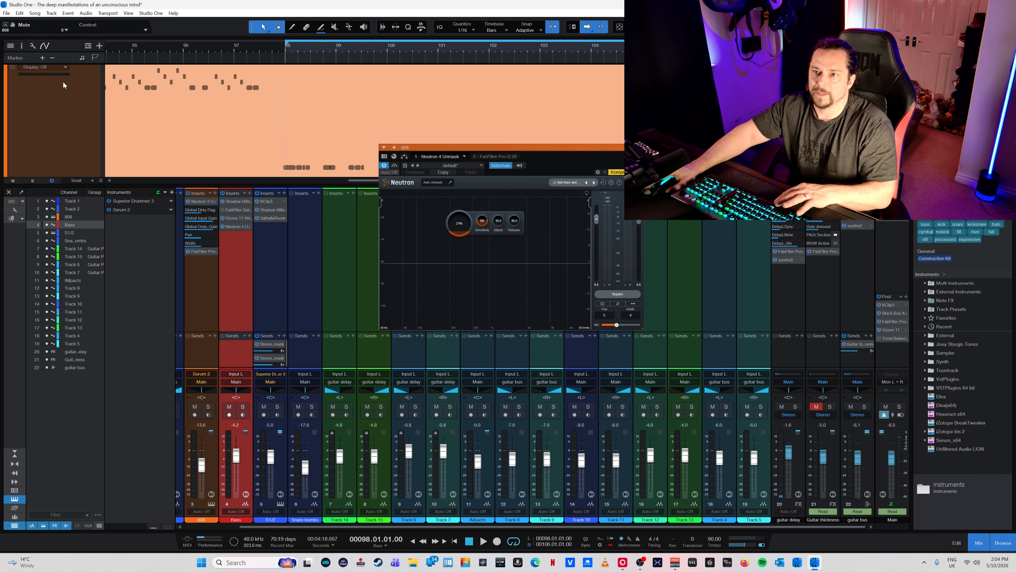
scroll(45, 73, up, 1)
click(32, 71)
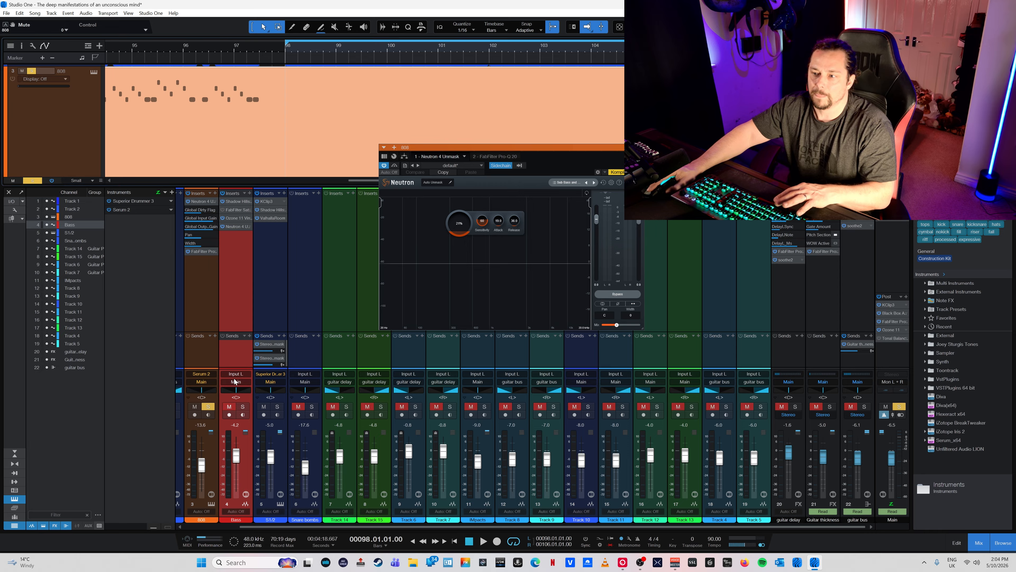
key(space)
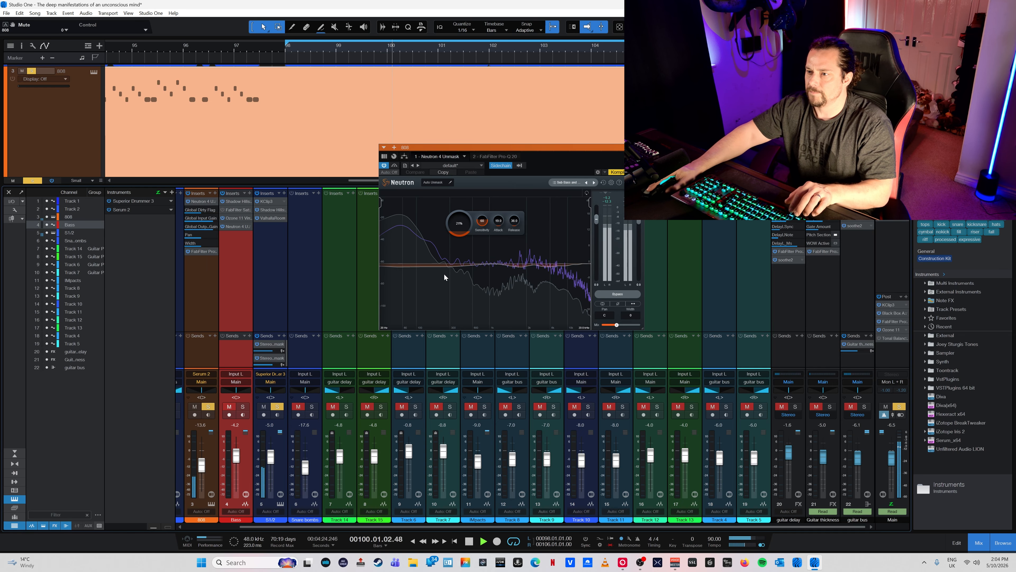
- Raise the Unmask mix to about 84% during playback, then bring it back to about 59%
drag(617, 325, 632, 329)
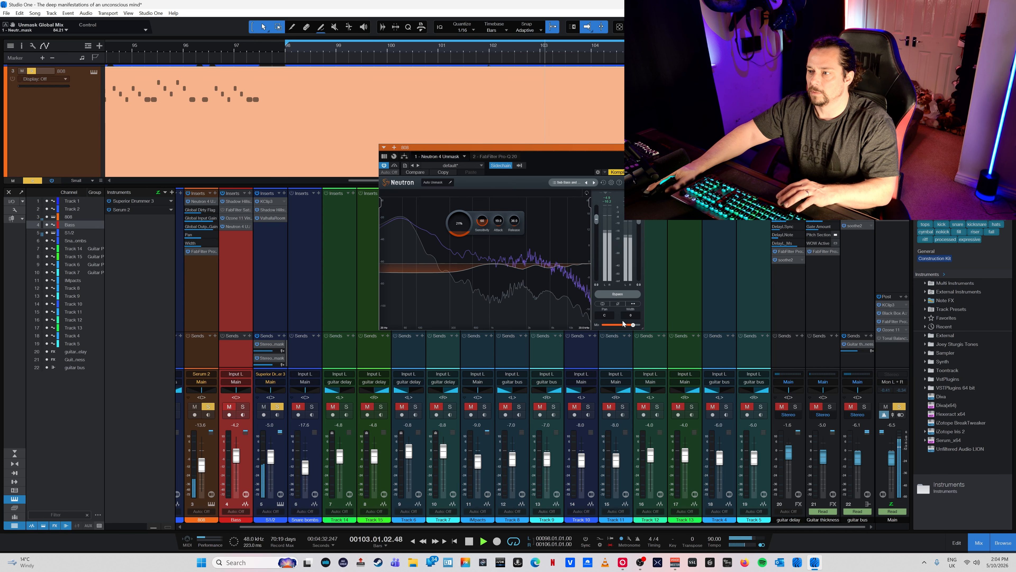
key(space)
drag(638, 326, 620, 328)
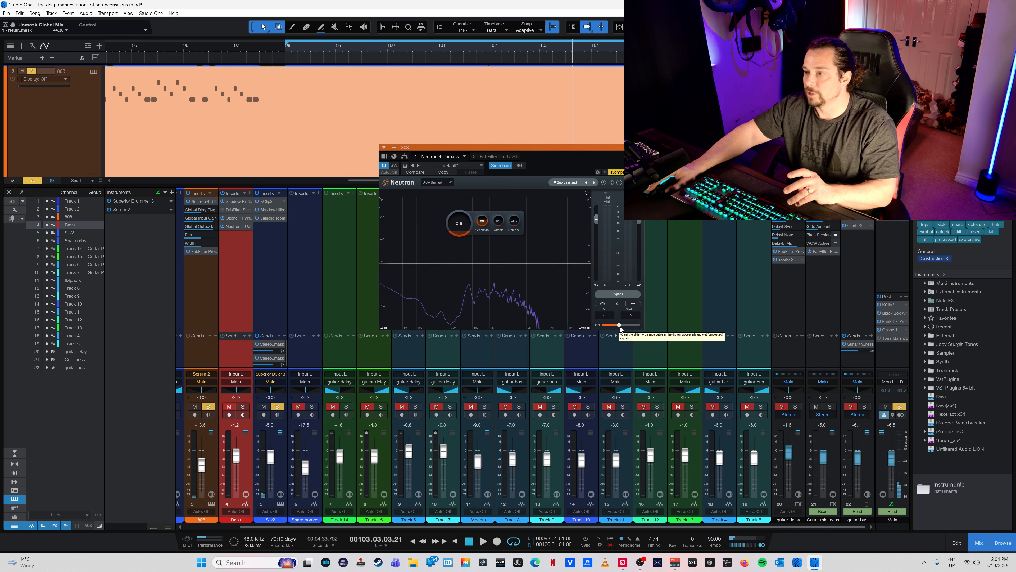
drag(620, 328, 625, 325)
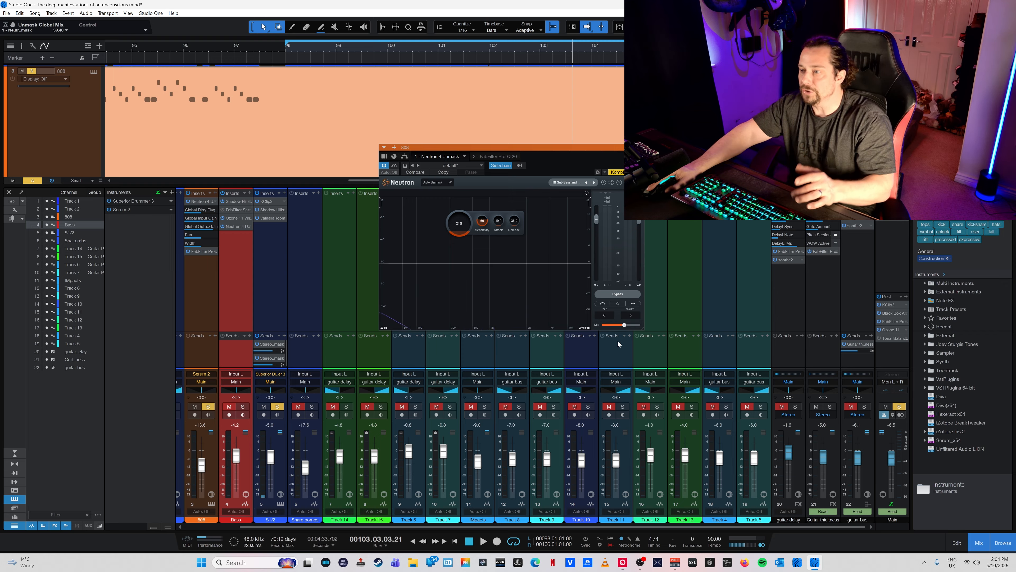
- Solo the Bass as well, compare the blend without and with the 808, and set the Unmask mix to about 51%
key(space)
click(243, 406)
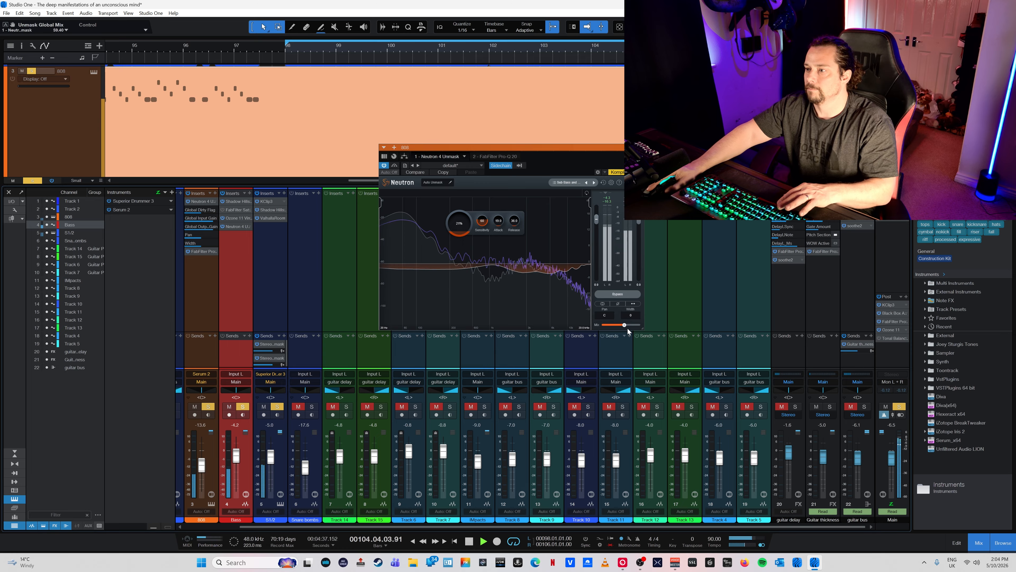
click(209, 407)
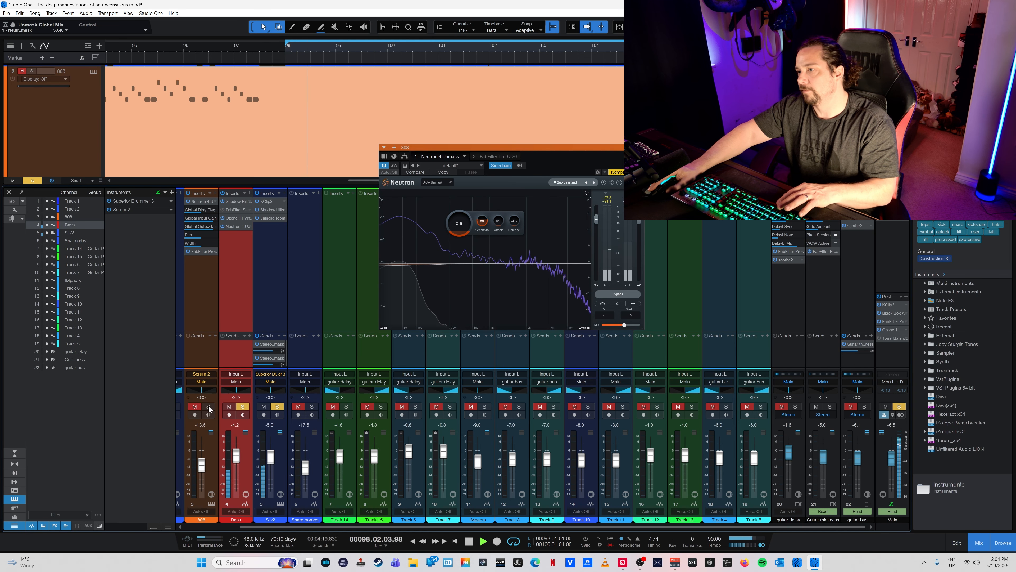
click(209, 407)
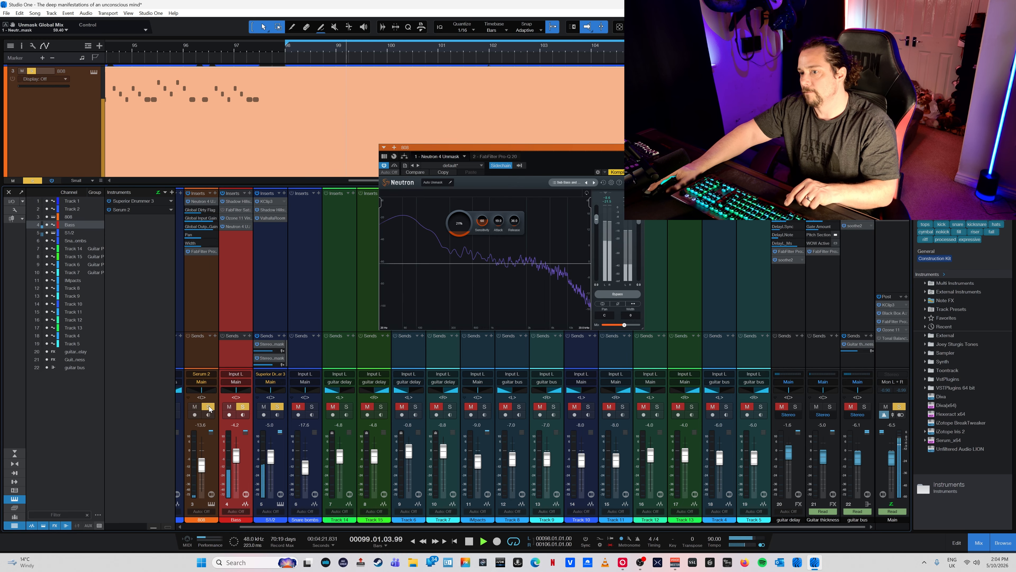
key(space)
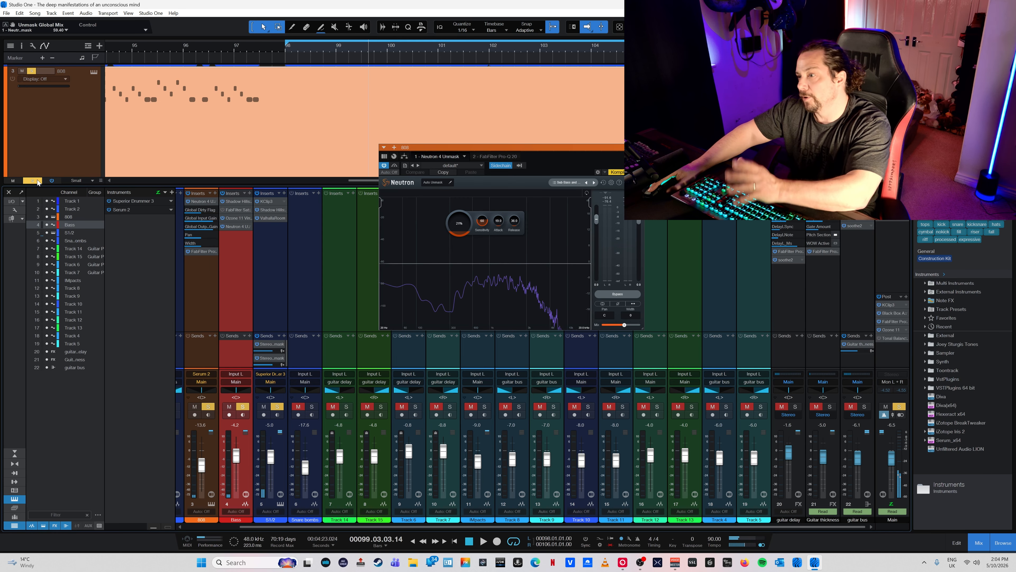
drag(624, 324, 621, 325)
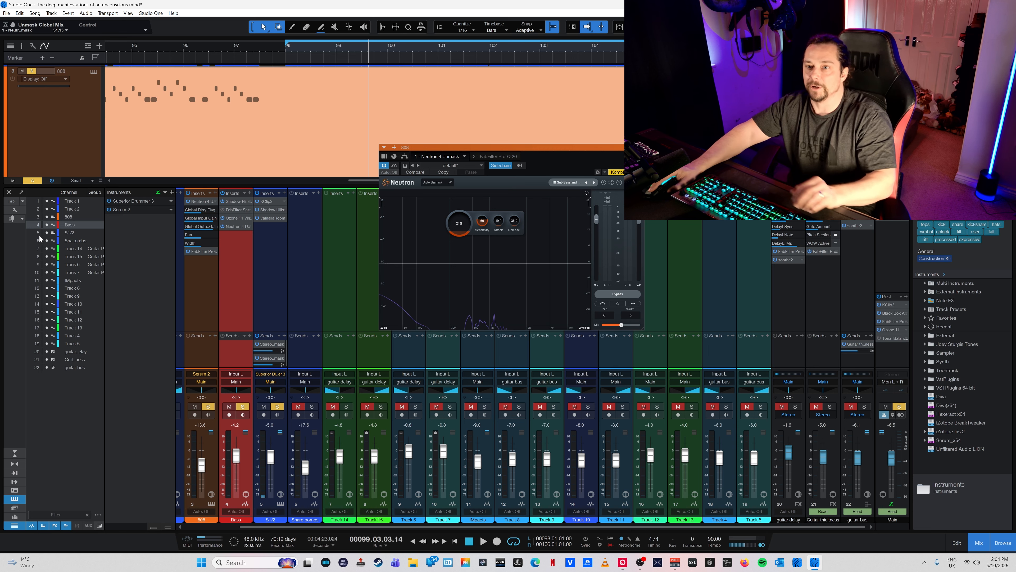
- Close the Neutron window, return the playhead to bar 98 and enlarge the mixer to expose the Main channel's inserts
drag(132, 187, 244, 354)
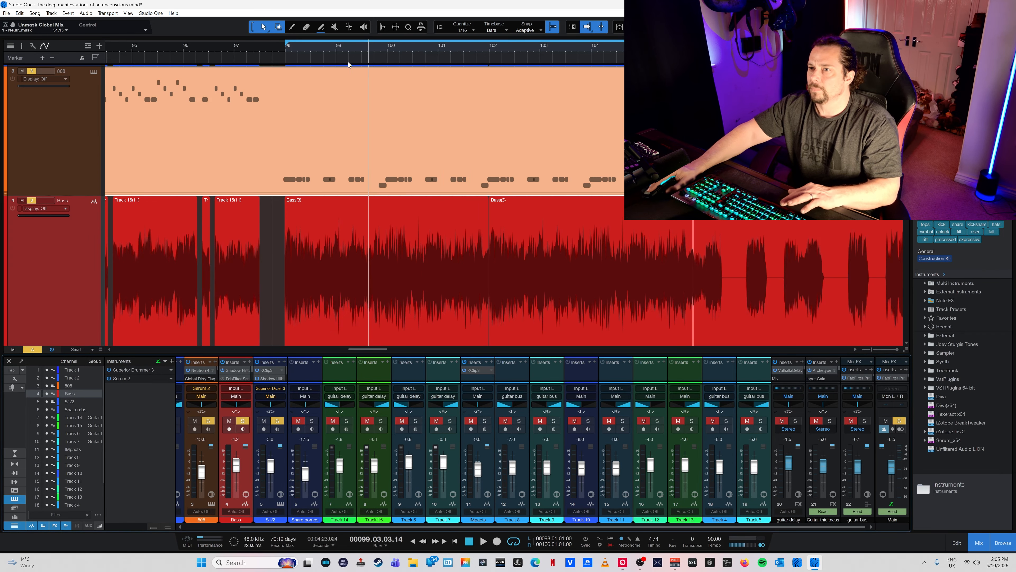
click(287, 52)
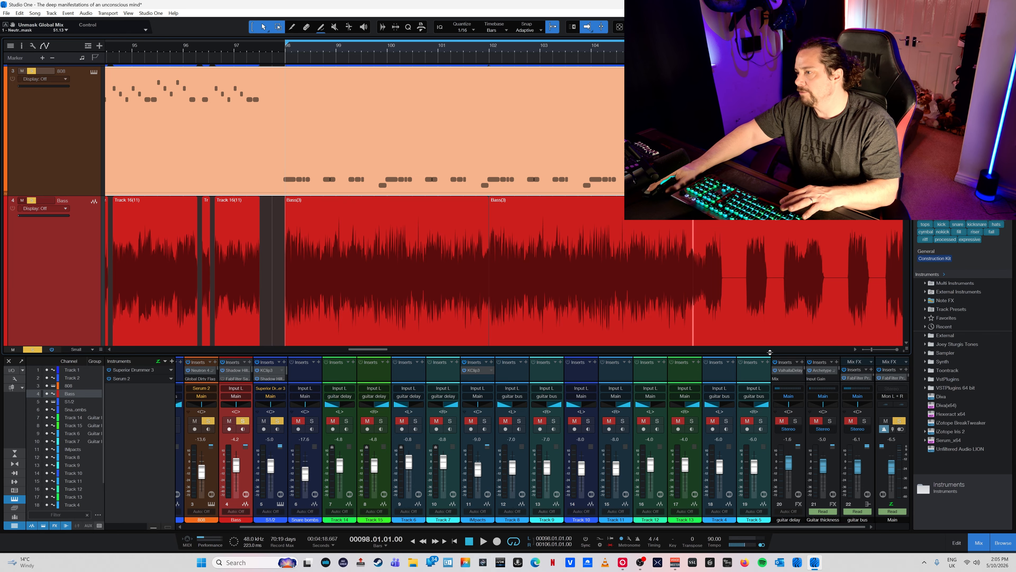
drag(770, 352, 770, 202)
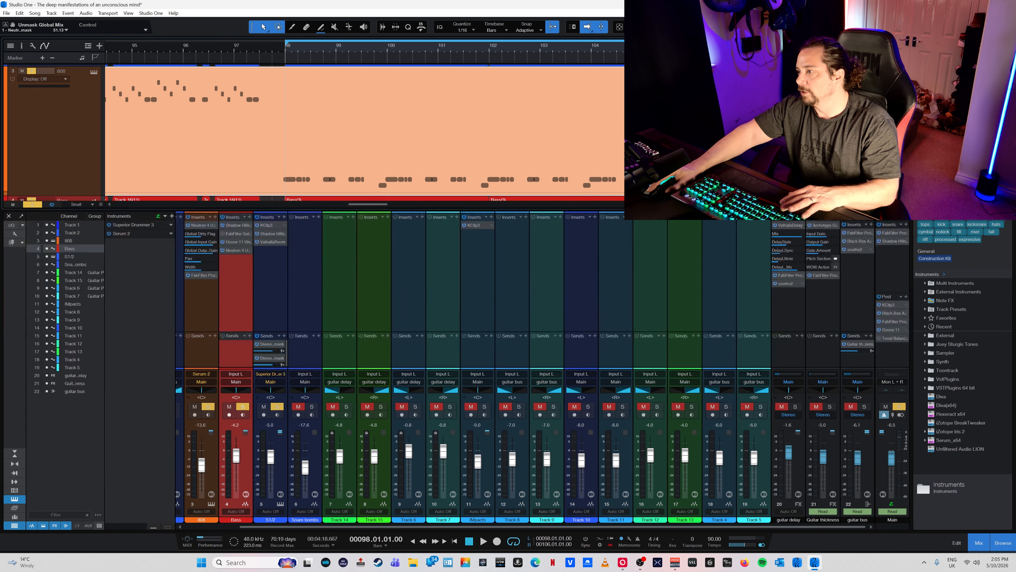
- Open Black Box Analog Design HG-2MS on the Main channel and examine its mid-channel saturation frequency
double_click(893, 313)
drag(588, 154, 651, 145)
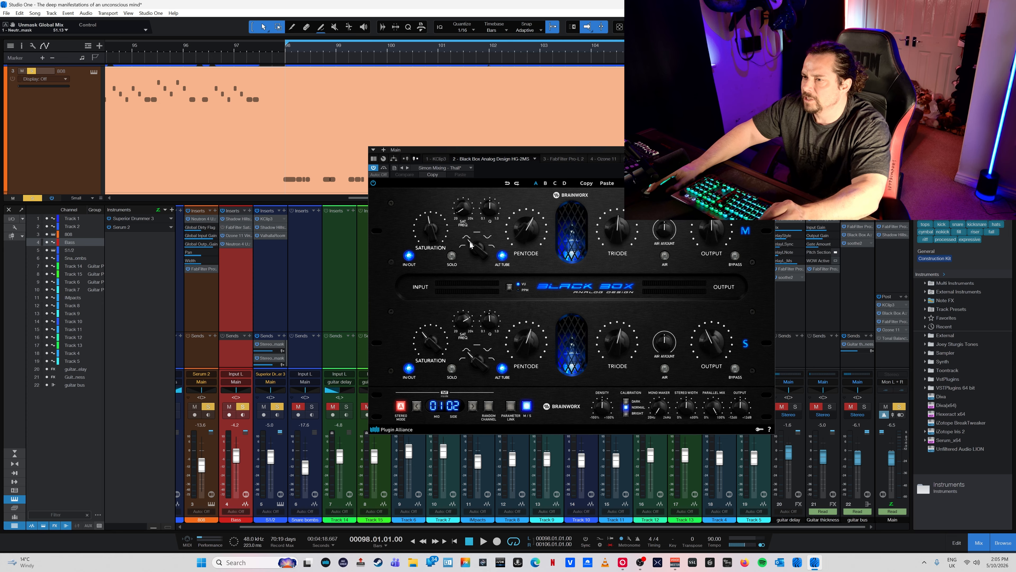
key(ctrl)
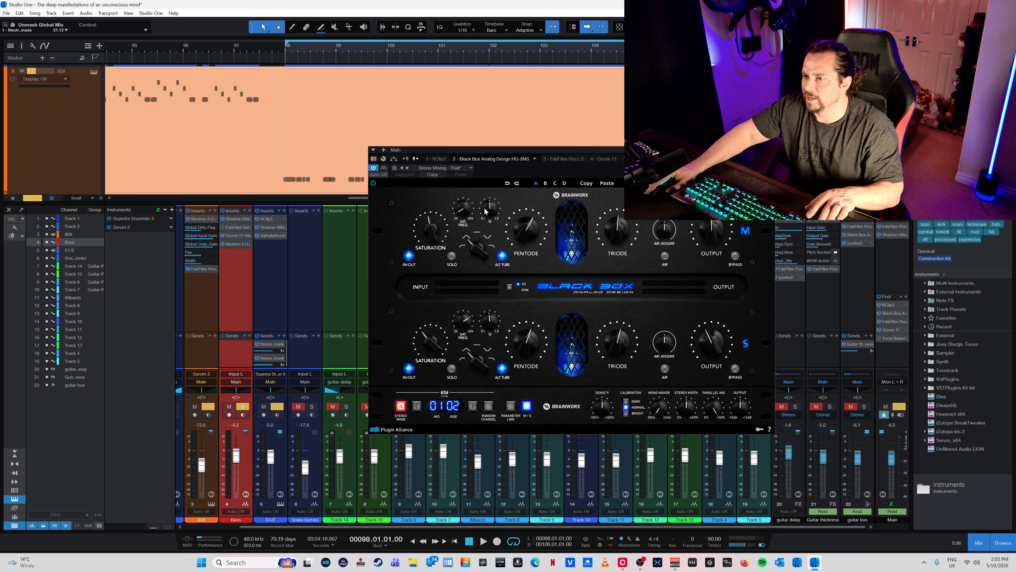
click(462, 214)
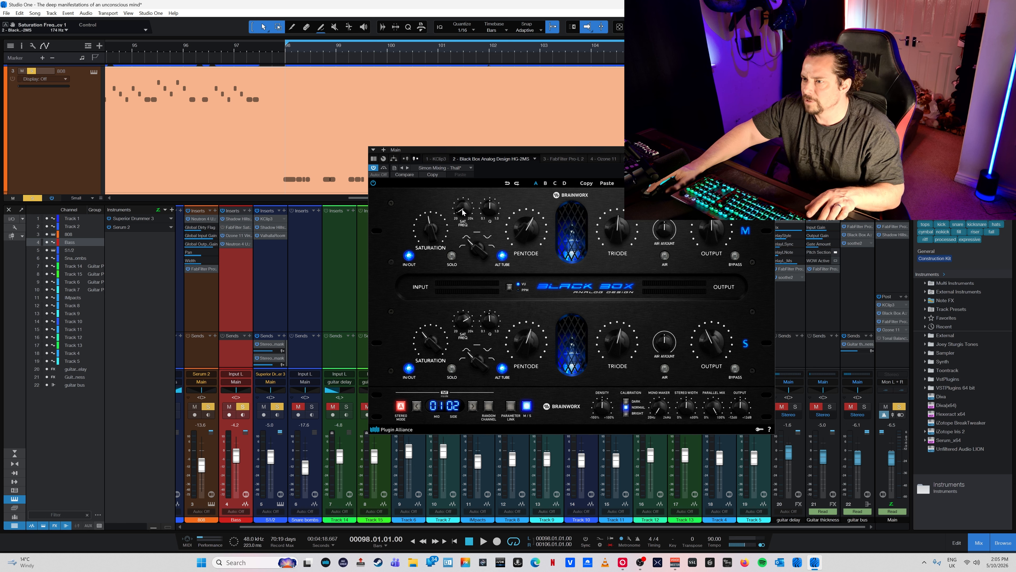
- Reload the saved Thall mixing preset in HG-2MS, try a mid saturation frequency of 182 Hz, and undo that change
click(471, 168)
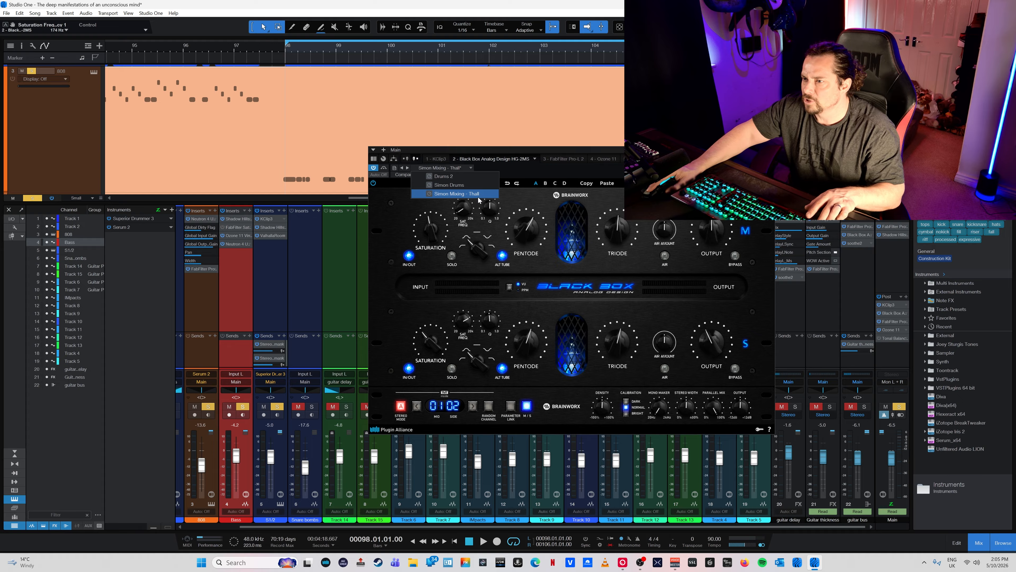
click(421, 210)
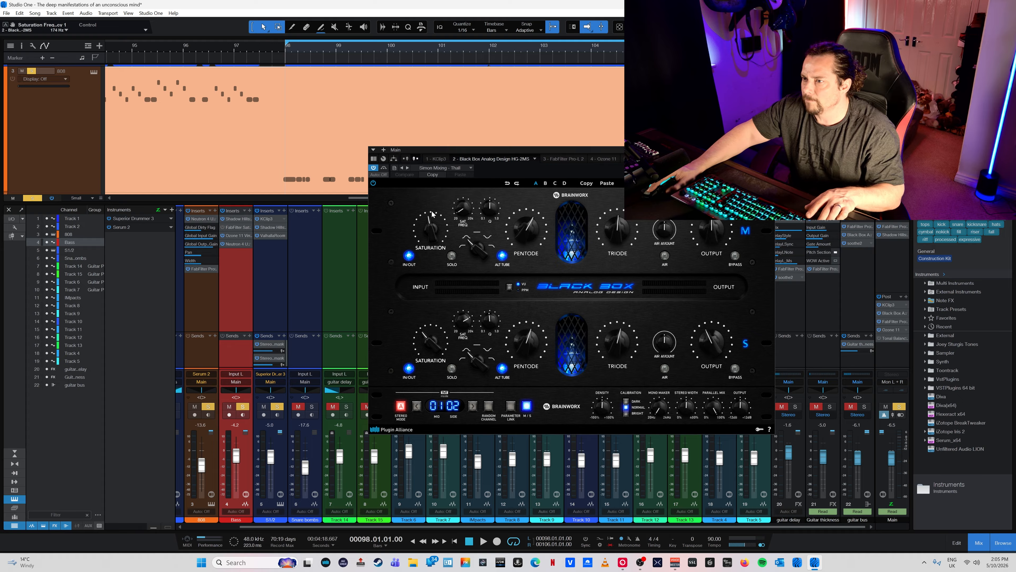
scroll(461, 209, up, 2)
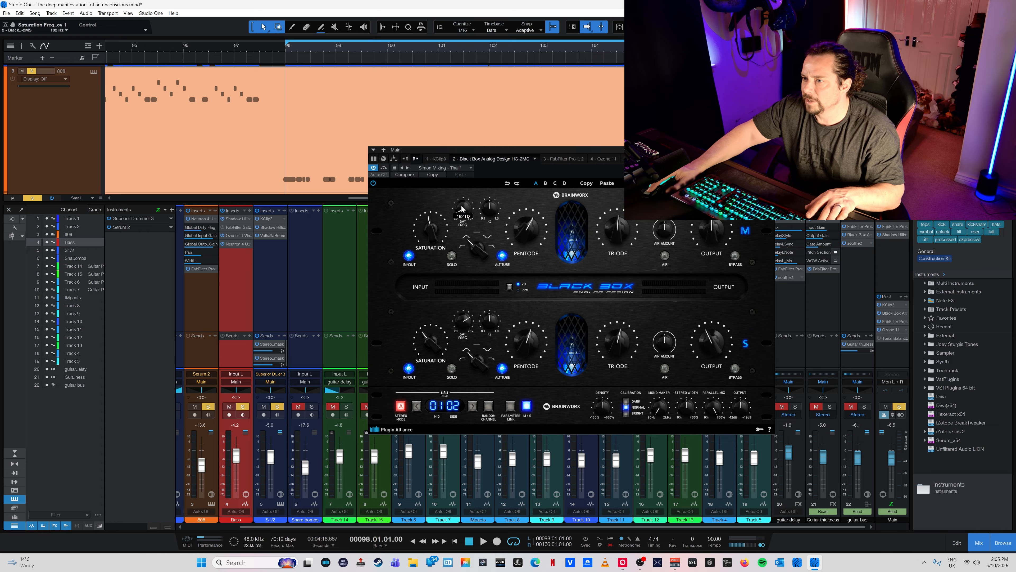
click(19, 15)
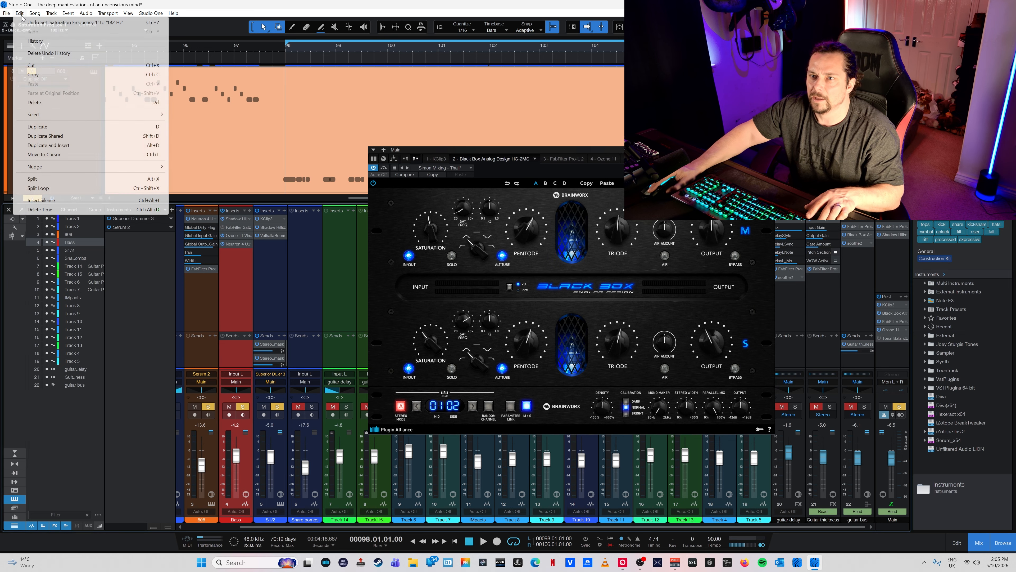
click(35, 22)
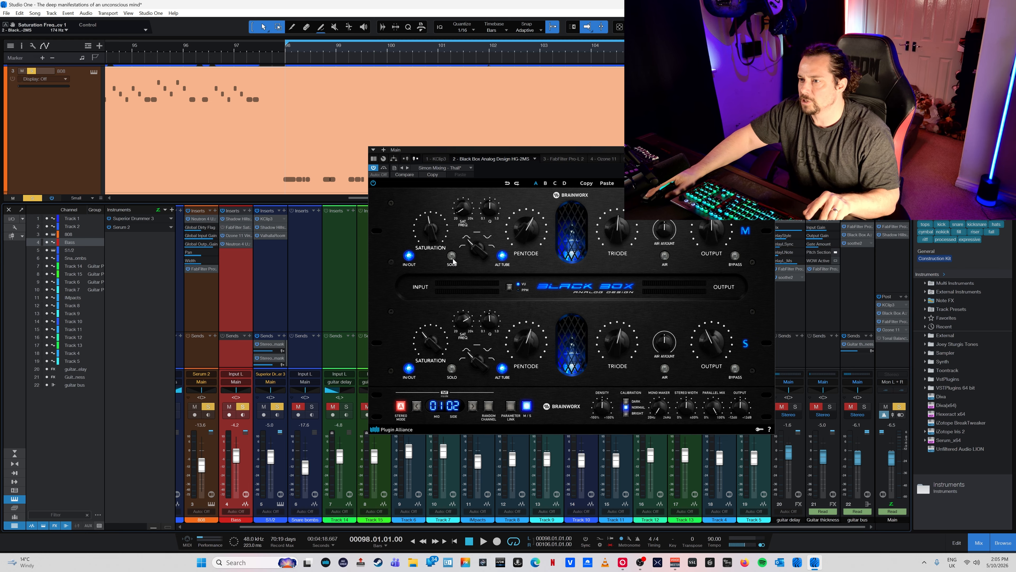
- Clear all track solos and play the full mix, auditioning the mid channel's saturation soloed and unsoloed in HG-2MS
click(36, 198)
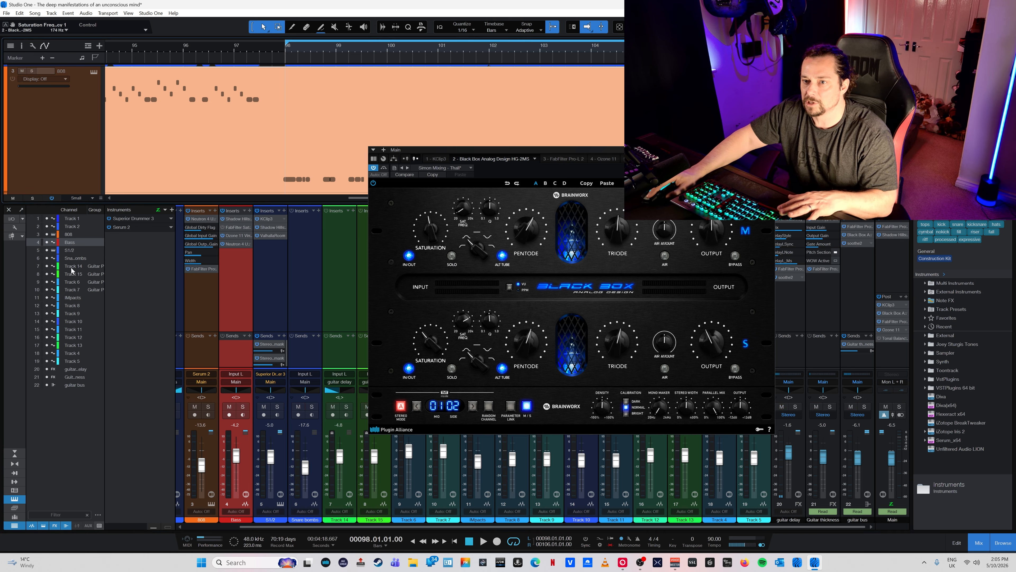
click(452, 256)
key(space)
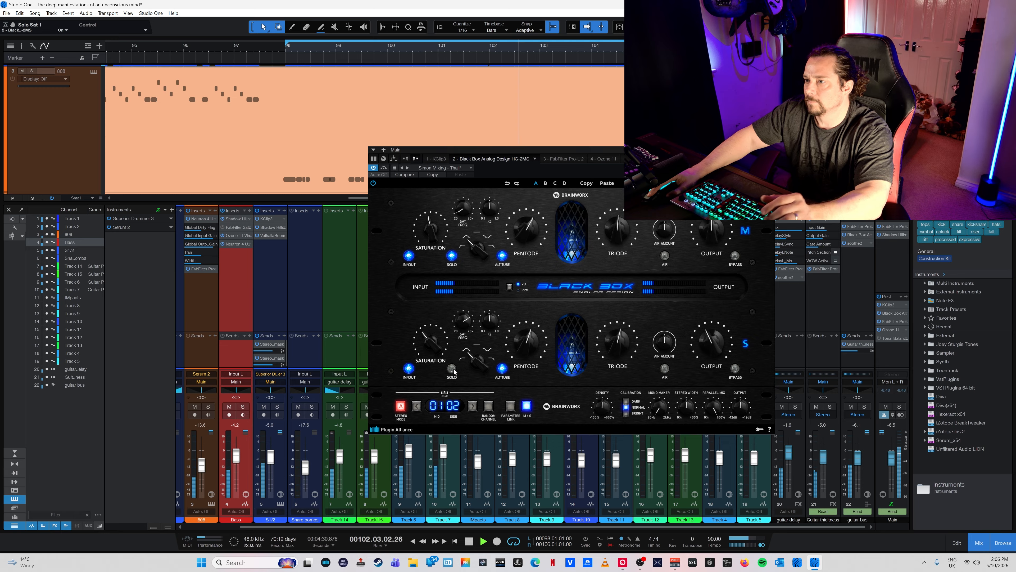
click(452, 256)
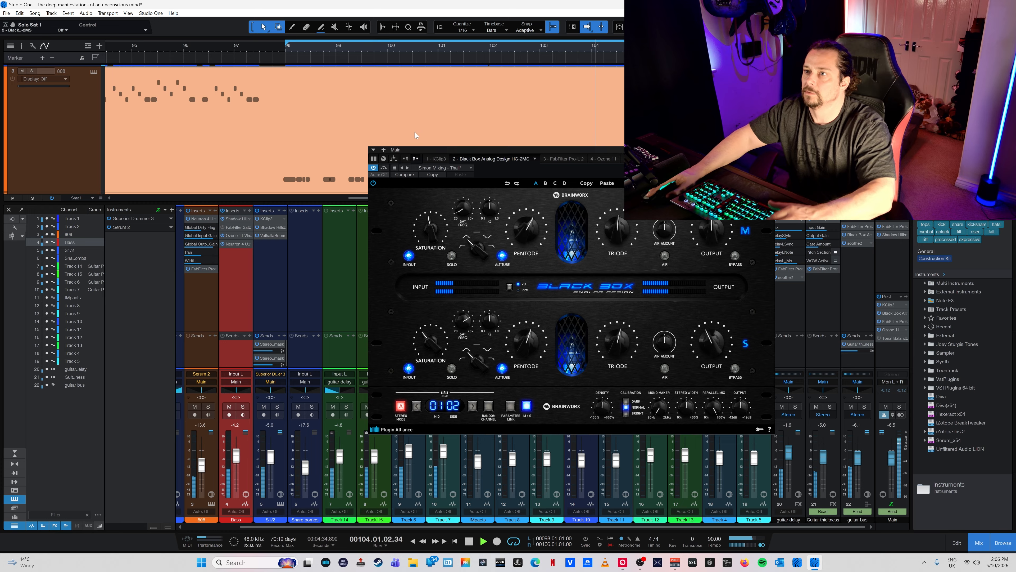
- Compare the mix with HG-2MS bypassed and active, audition the soloed mid saturation again, and stop playback
click(373, 168)
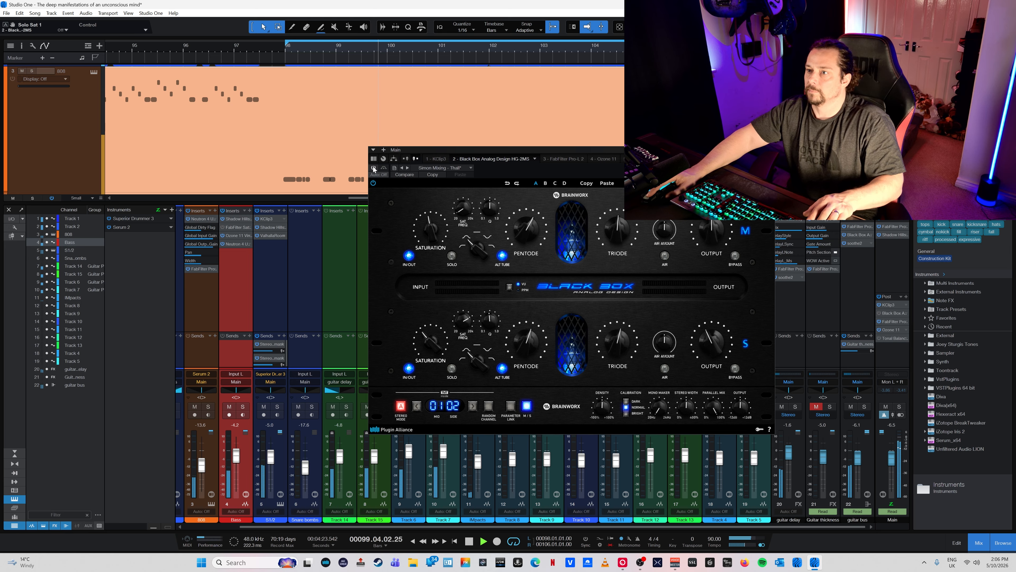
click(373, 168)
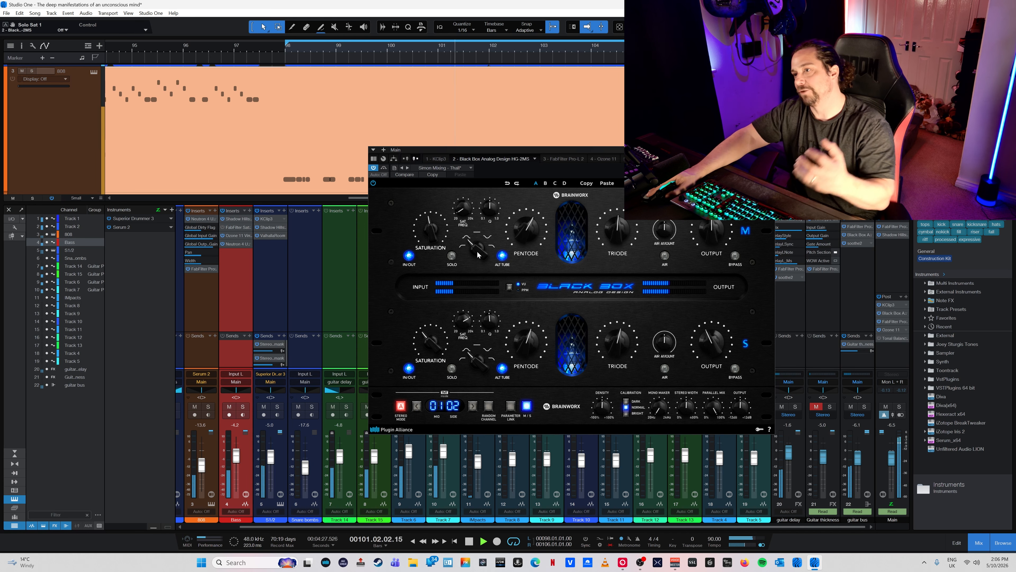
click(452, 256)
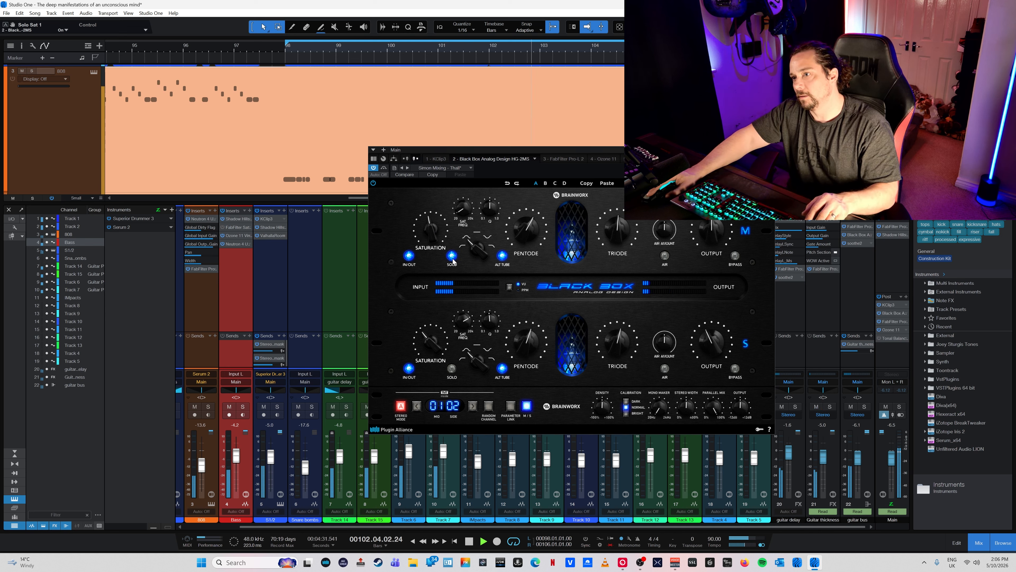
click(452, 257)
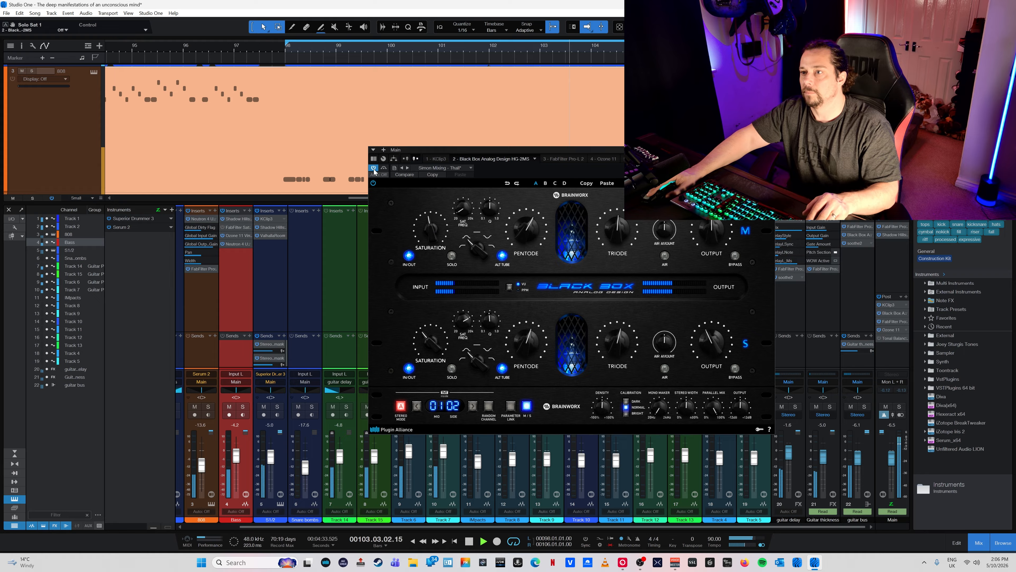
key(space)
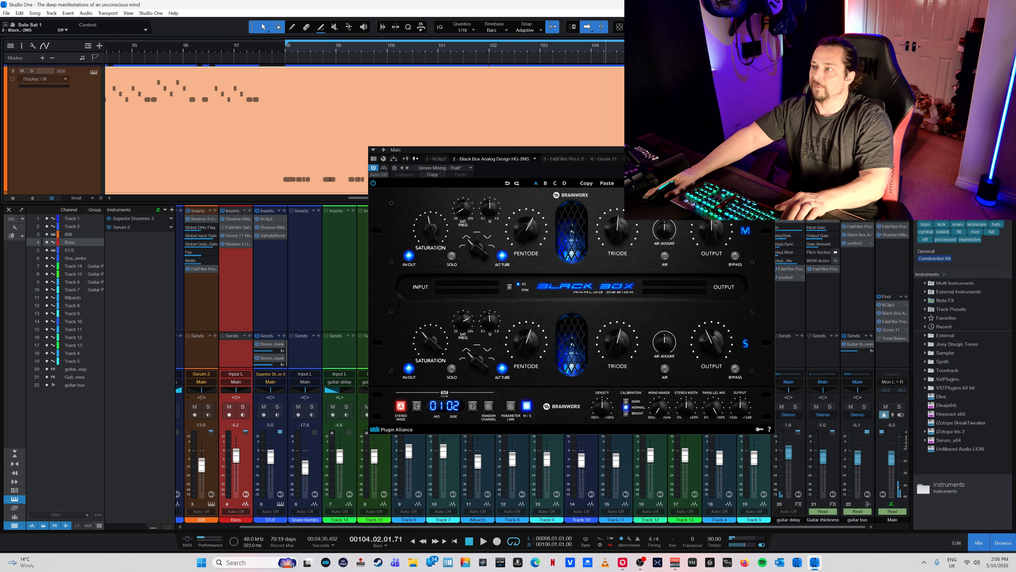
- Close HG-2MS, return the playhead to bar 98, and rearrange the arrangement and mixer to show the Bass waveform and inserts
click(770, 150)
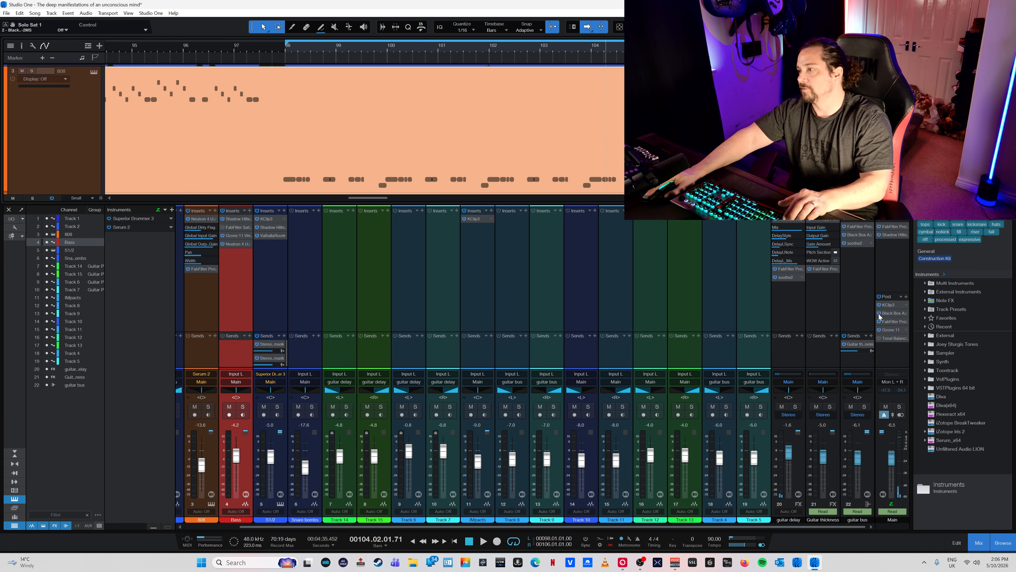
click(286, 52)
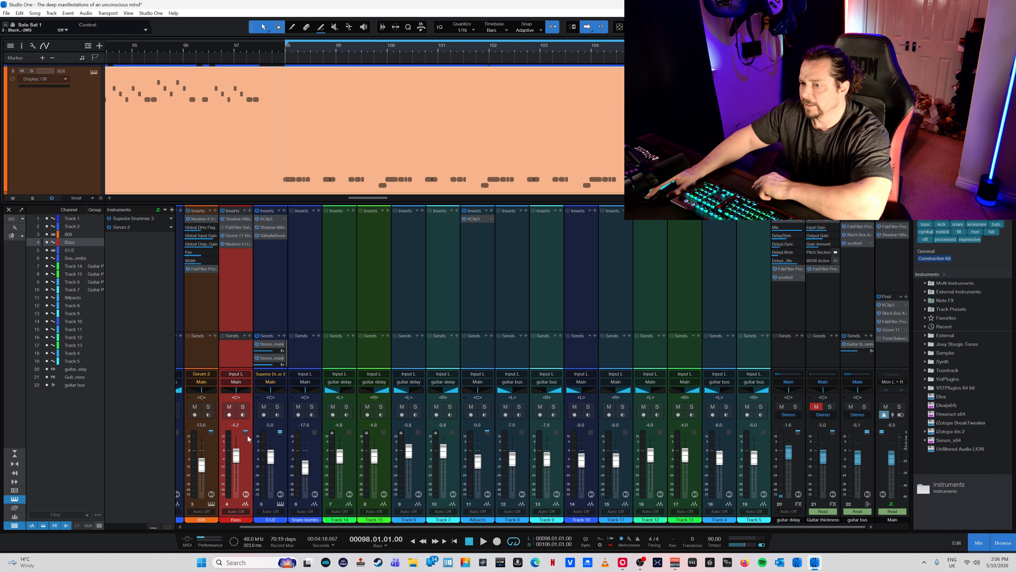
drag(510, 204, 522, 348)
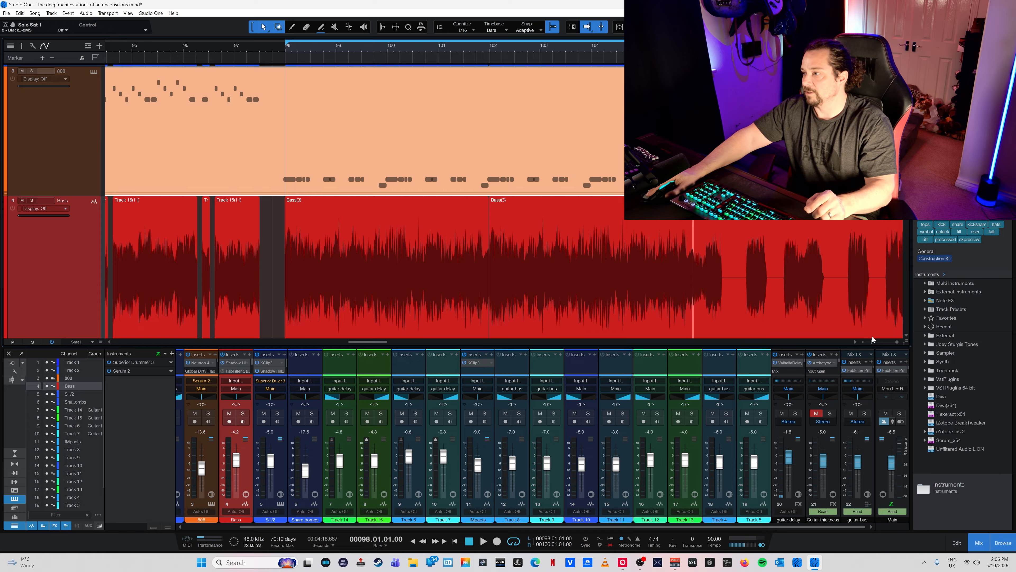
drag(873, 344, 871, 347)
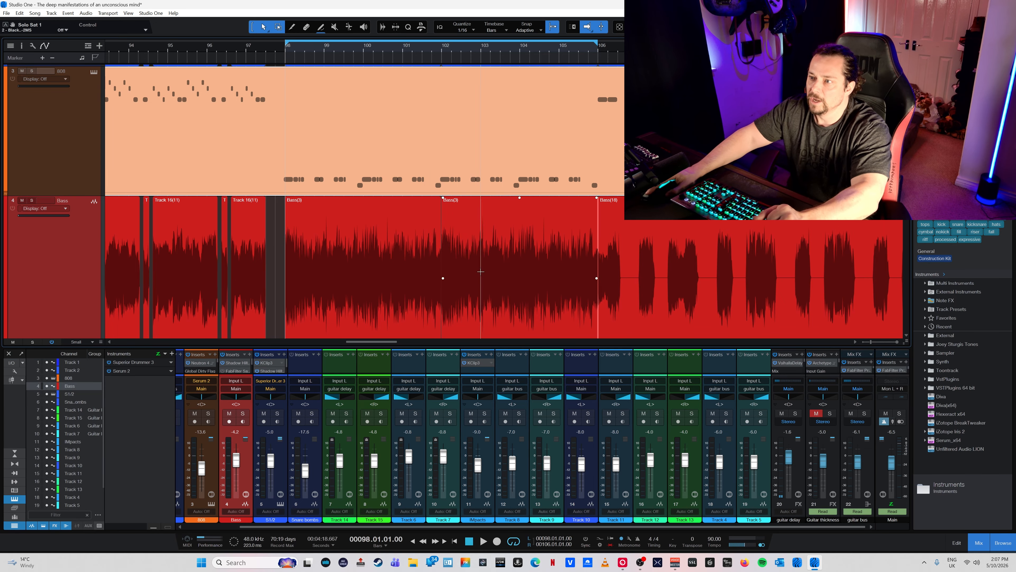
drag(252, 346, 282, 262)
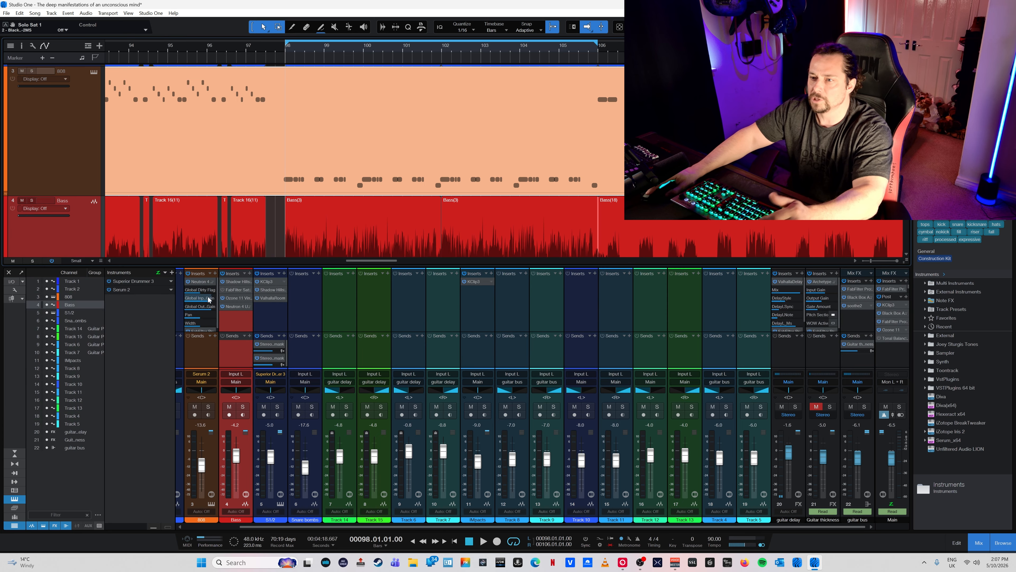
- Open Shadow Hills Mastering Compressor on the Bass and place it beside the Bass waveform for review
click(237, 282)
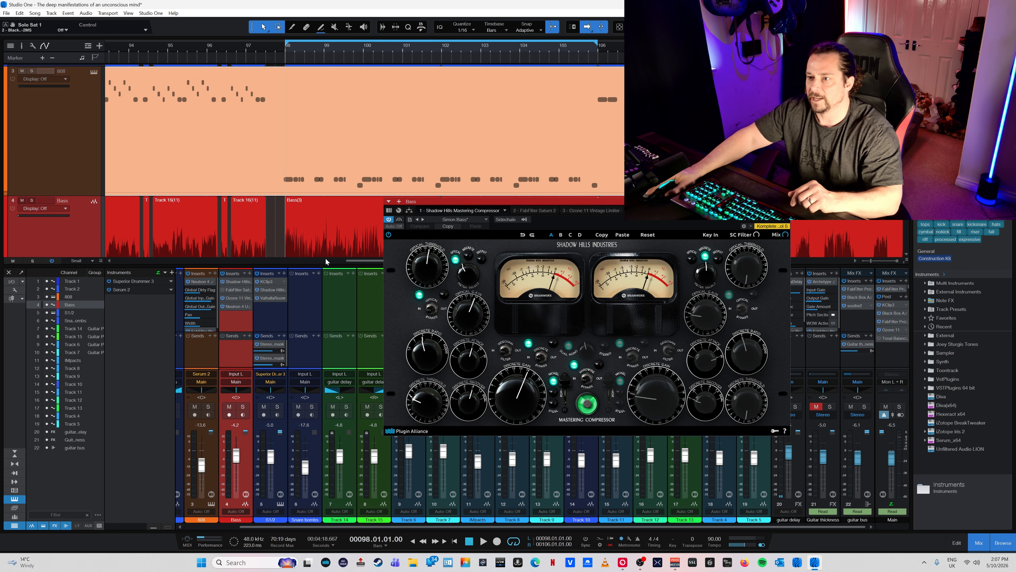
drag(323, 267, 320, 442)
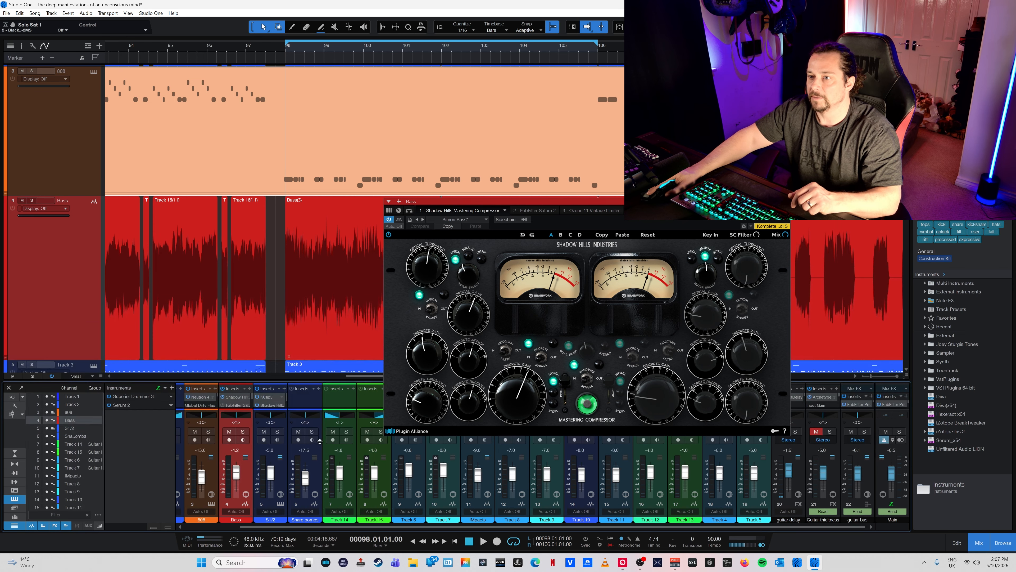
drag(440, 201, 529, 177)
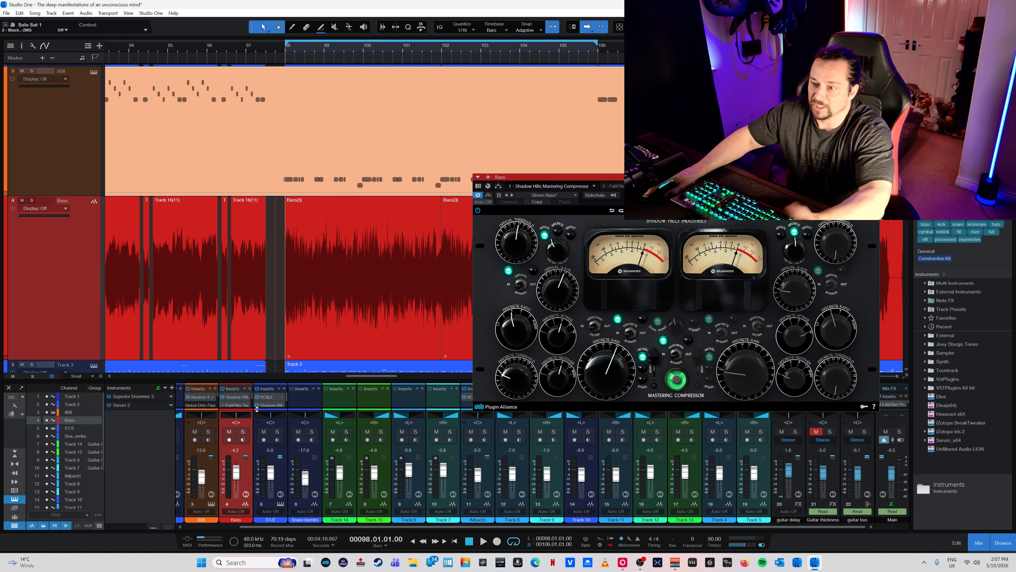
drag(272, 383, 290, 275)
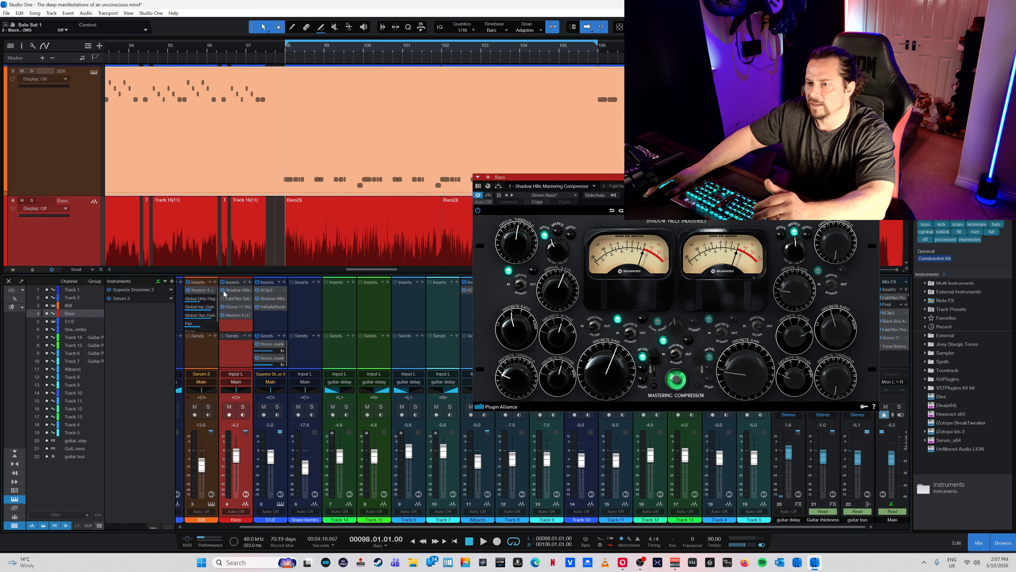
- Open Ozone 11 Vintage Limiter on the Bass and review its threshold, ceiling and character settings
click(236, 307)
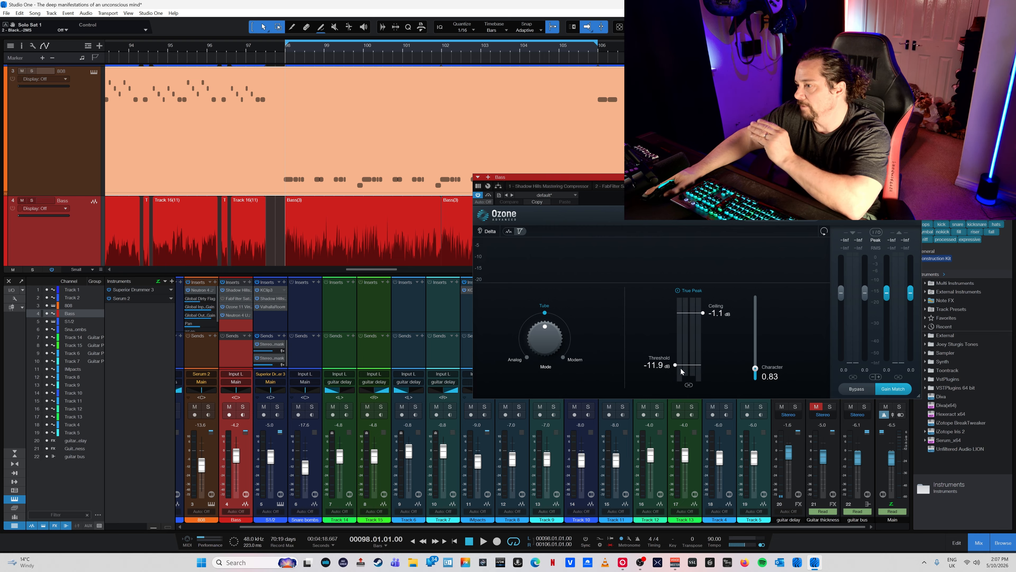
click(231, 319)
click(234, 315)
click(238, 307)
click(246, 307)
click(255, 327)
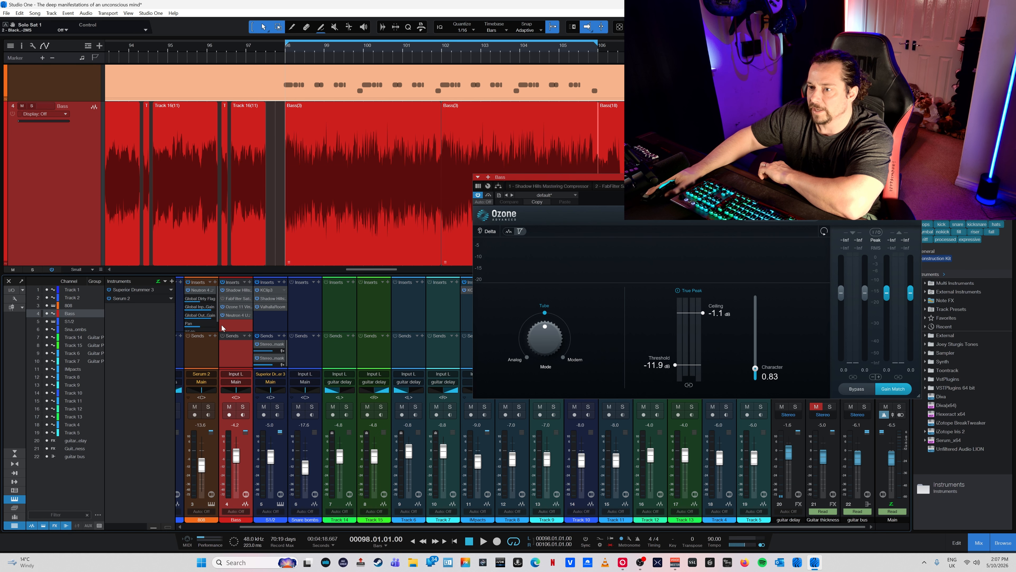
- Open Neutron 4 Unmask on the Bass and move its window clear of the mixer channels
double_click(235, 316)
drag(781, 179, 595, 173)
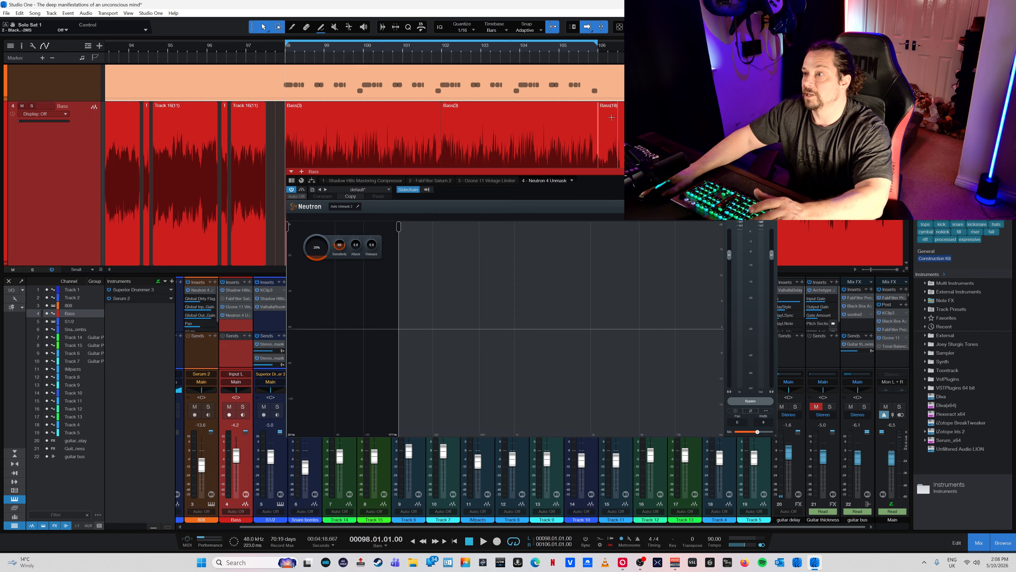
drag(621, 172, 745, 200)
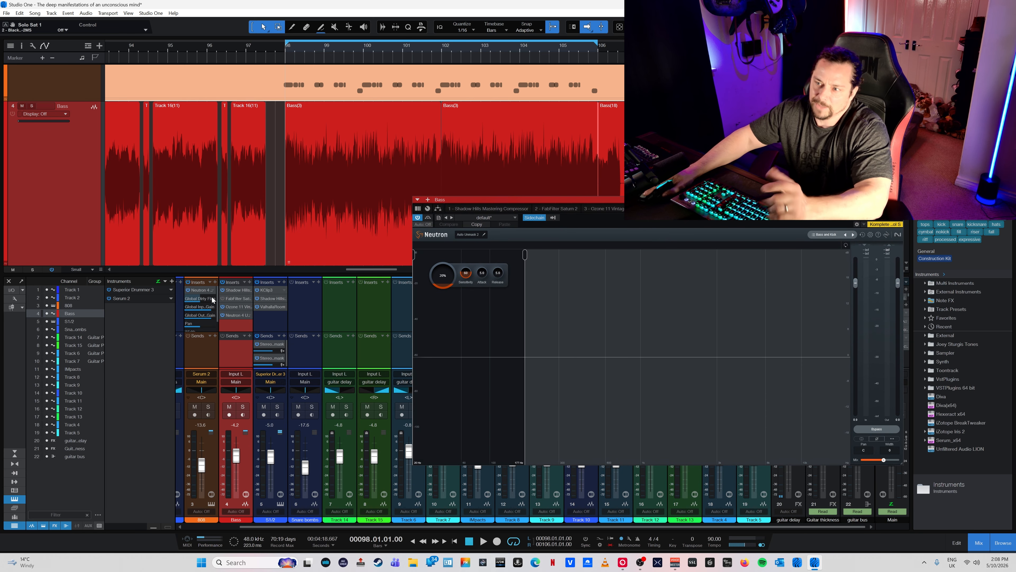
- Open Serum 2 on the 808 track and move its window aside to review the 808 - Diesel preset
click(211, 503)
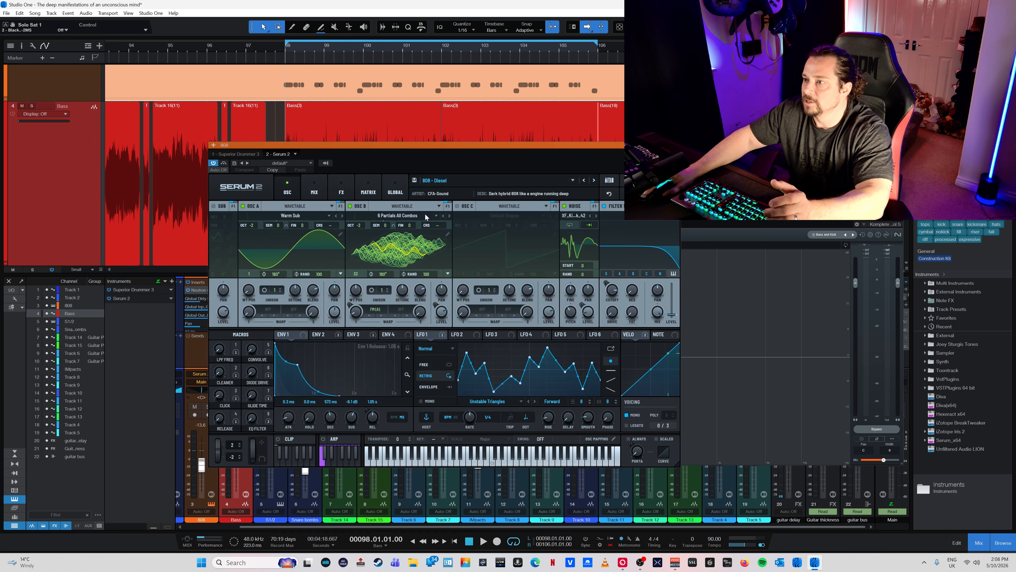
drag(467, 145, 518, 123)
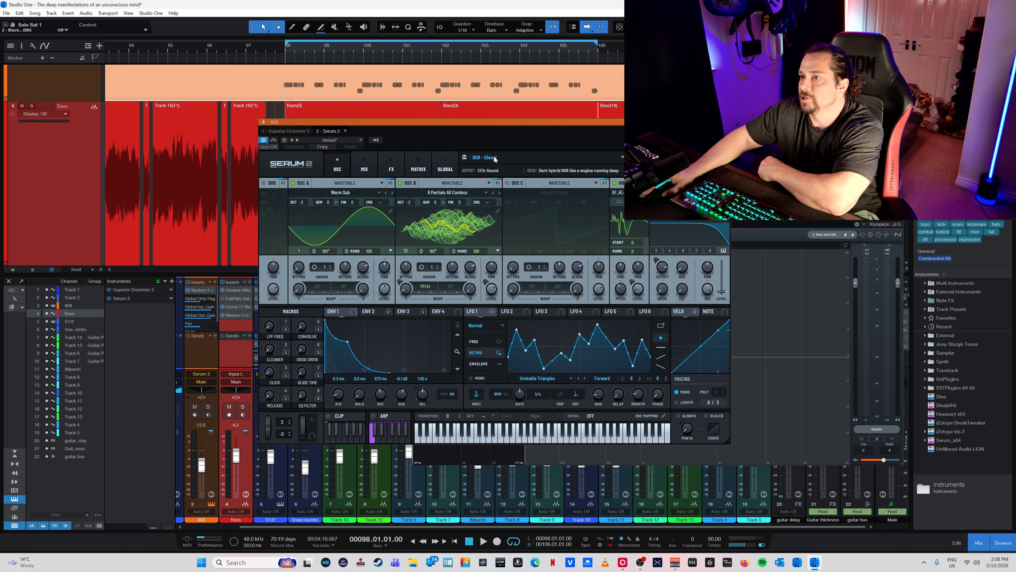
drag(519, 128, 626, 117)
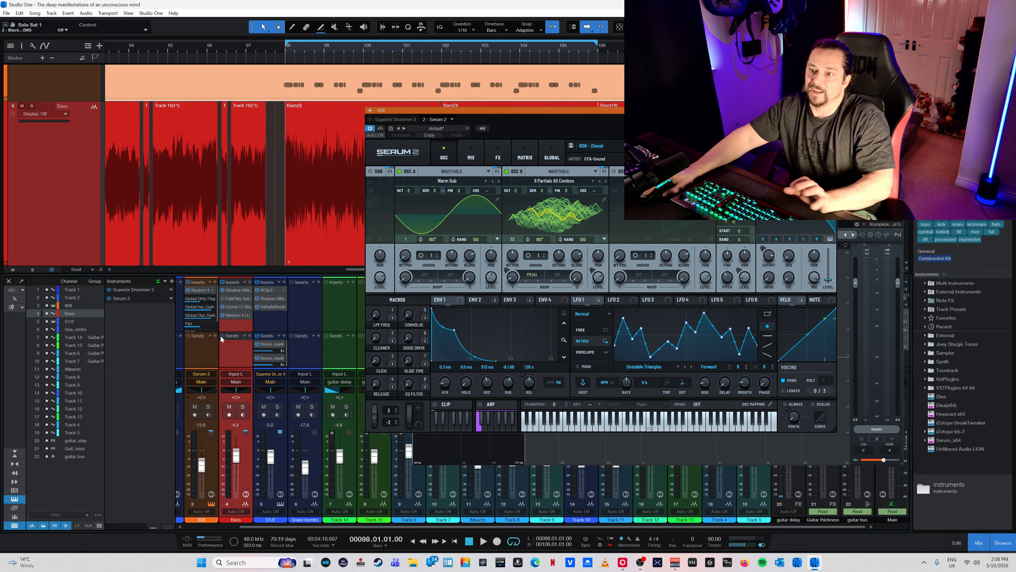
- Open Neutron 4 Unmask on the 808 channel to review its settings
click(214, 292)
click(218, 299)
click(198, 291)
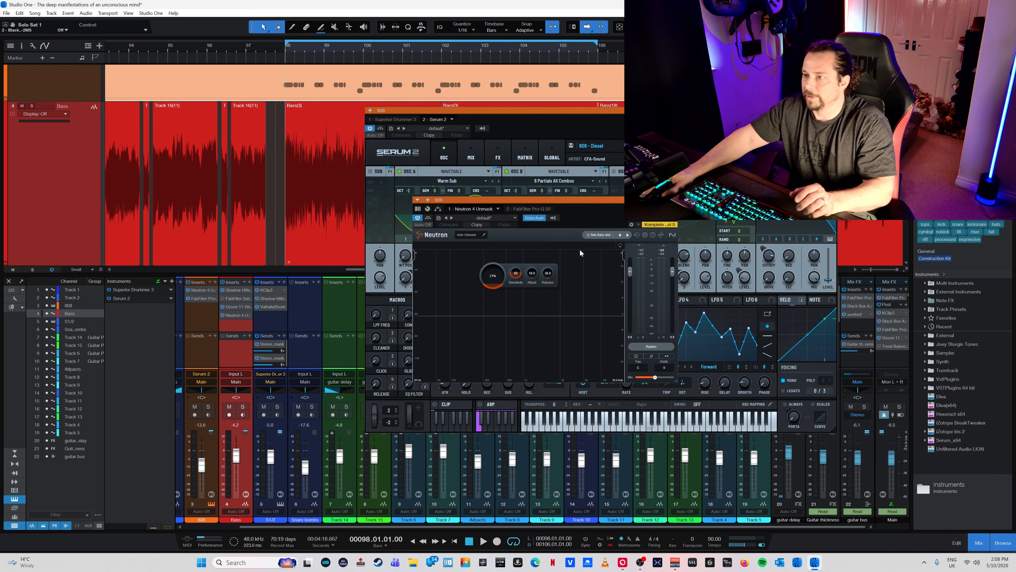